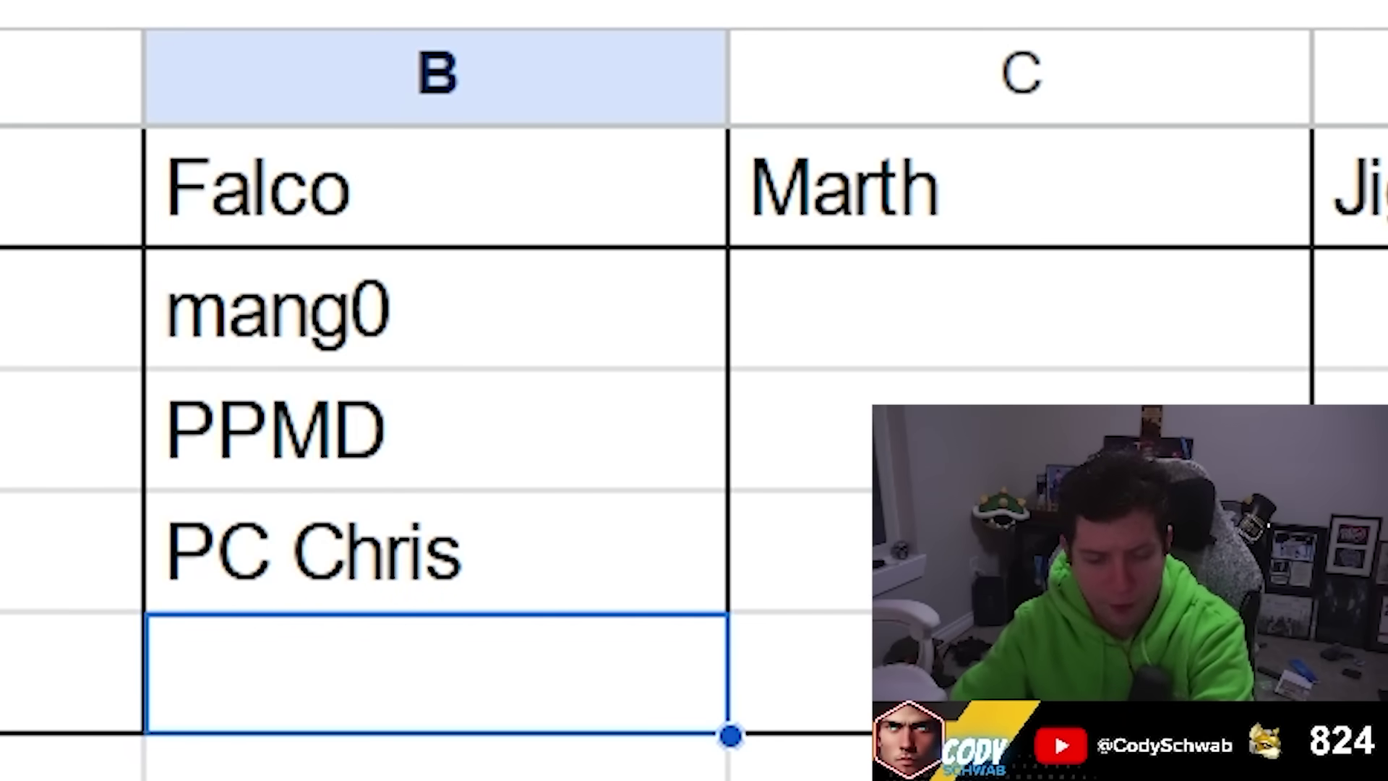
Enter Zhu as the fourth player in the Falco column.
type("Zhu")
key("Return")
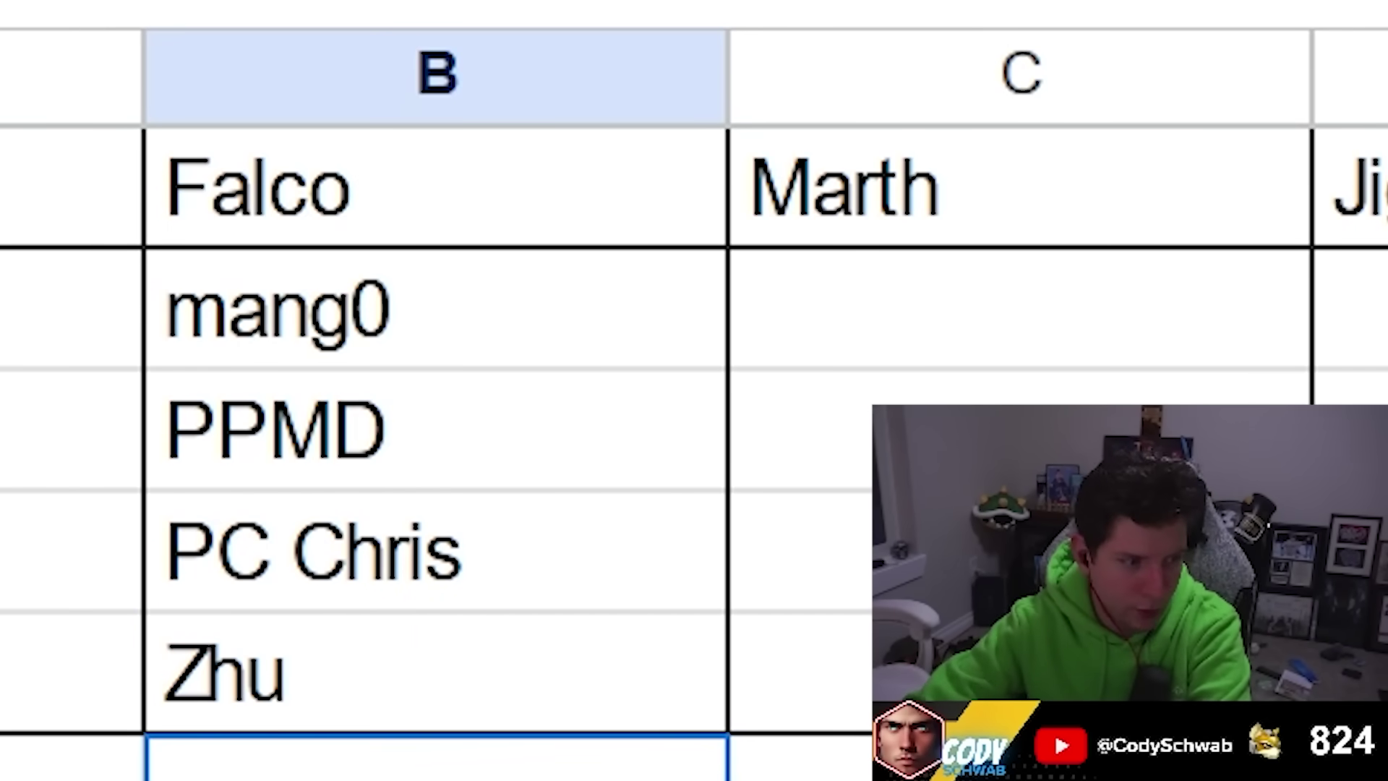
Fill the Marth column with Zain, Ken, M2K and Azen, in that order.
left_click(1021, 309)
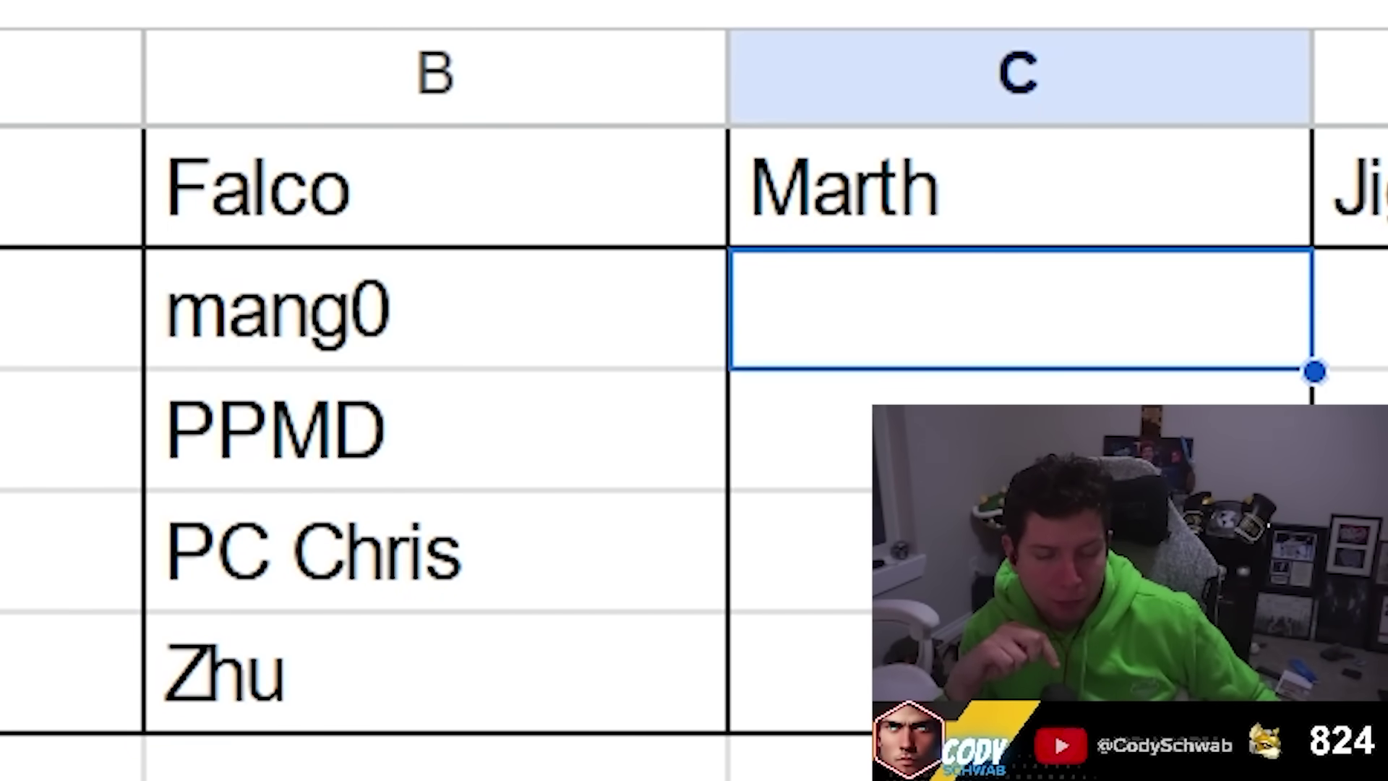
type("Zain")
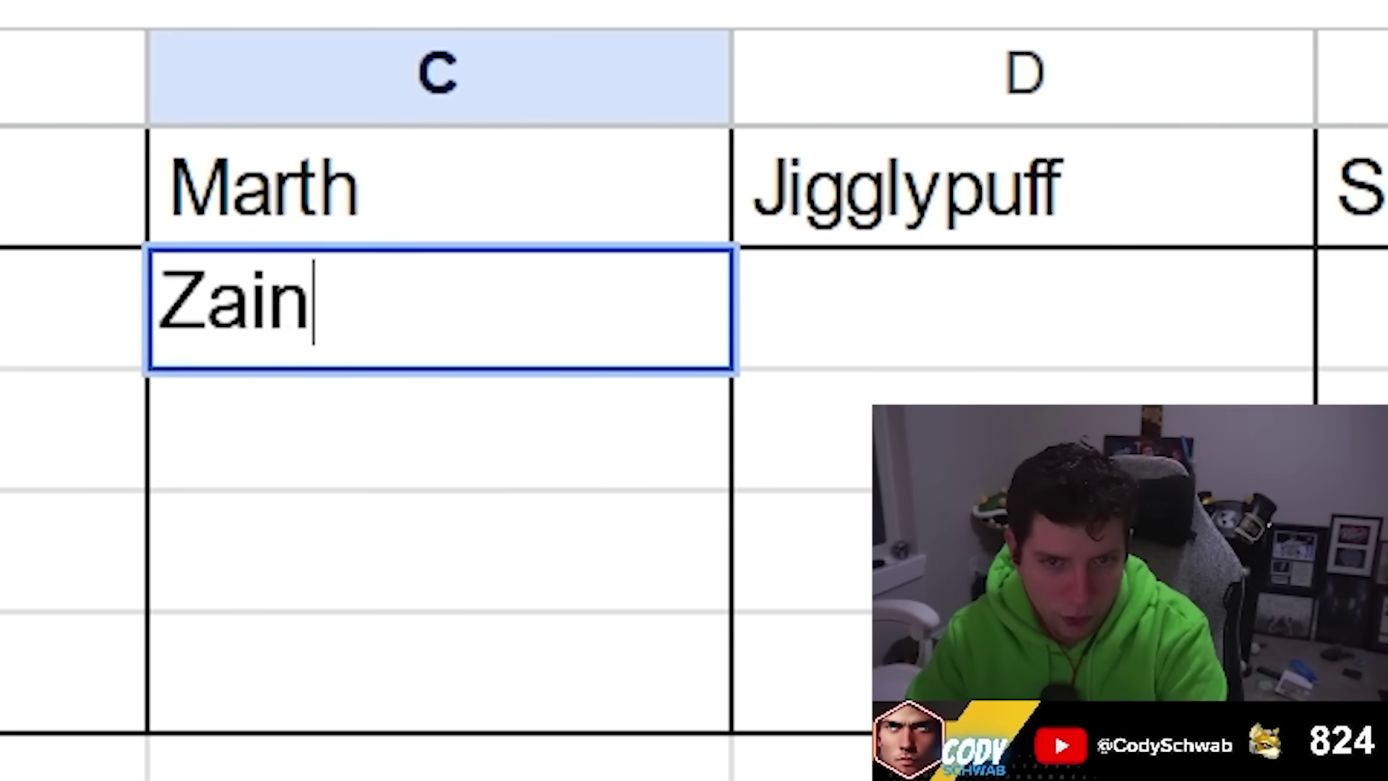
key("Return")
type("Ken")
key("Return")
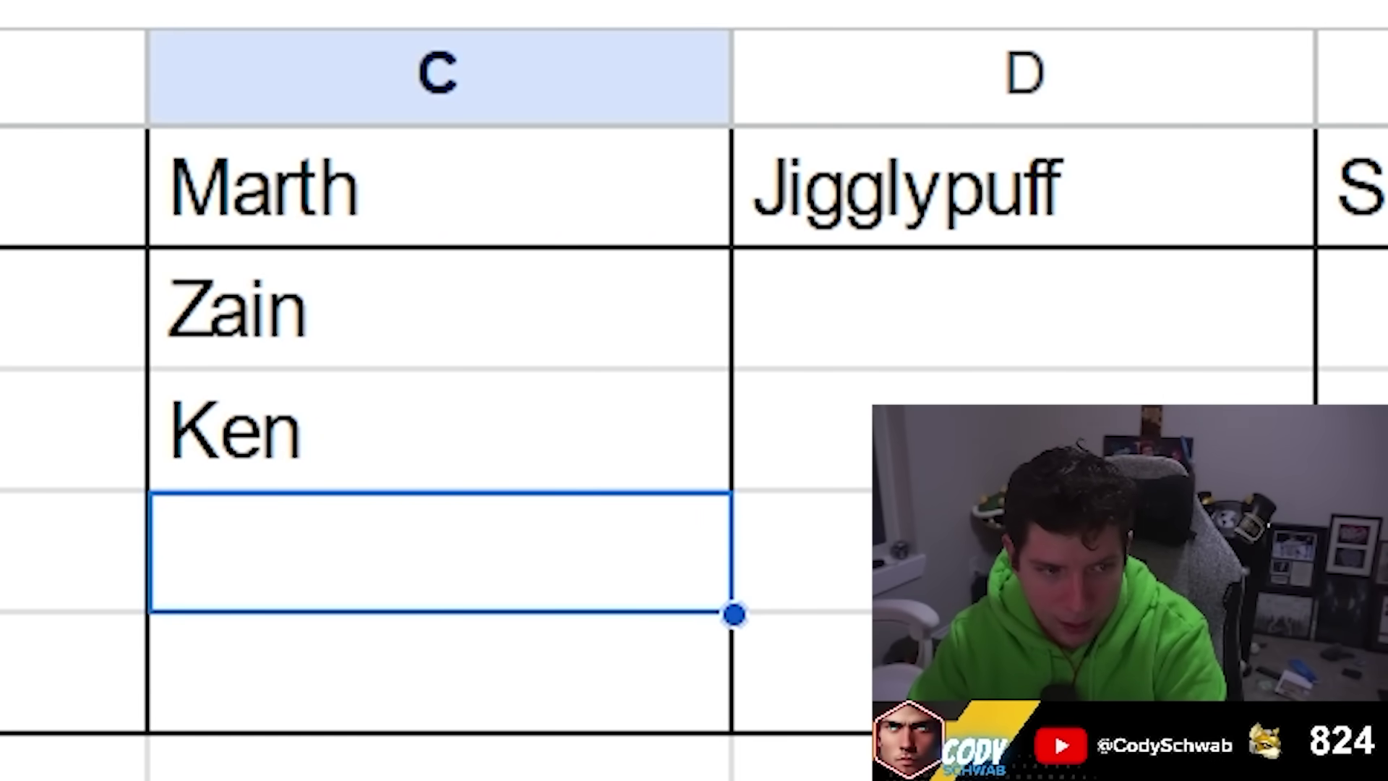
type("M2")
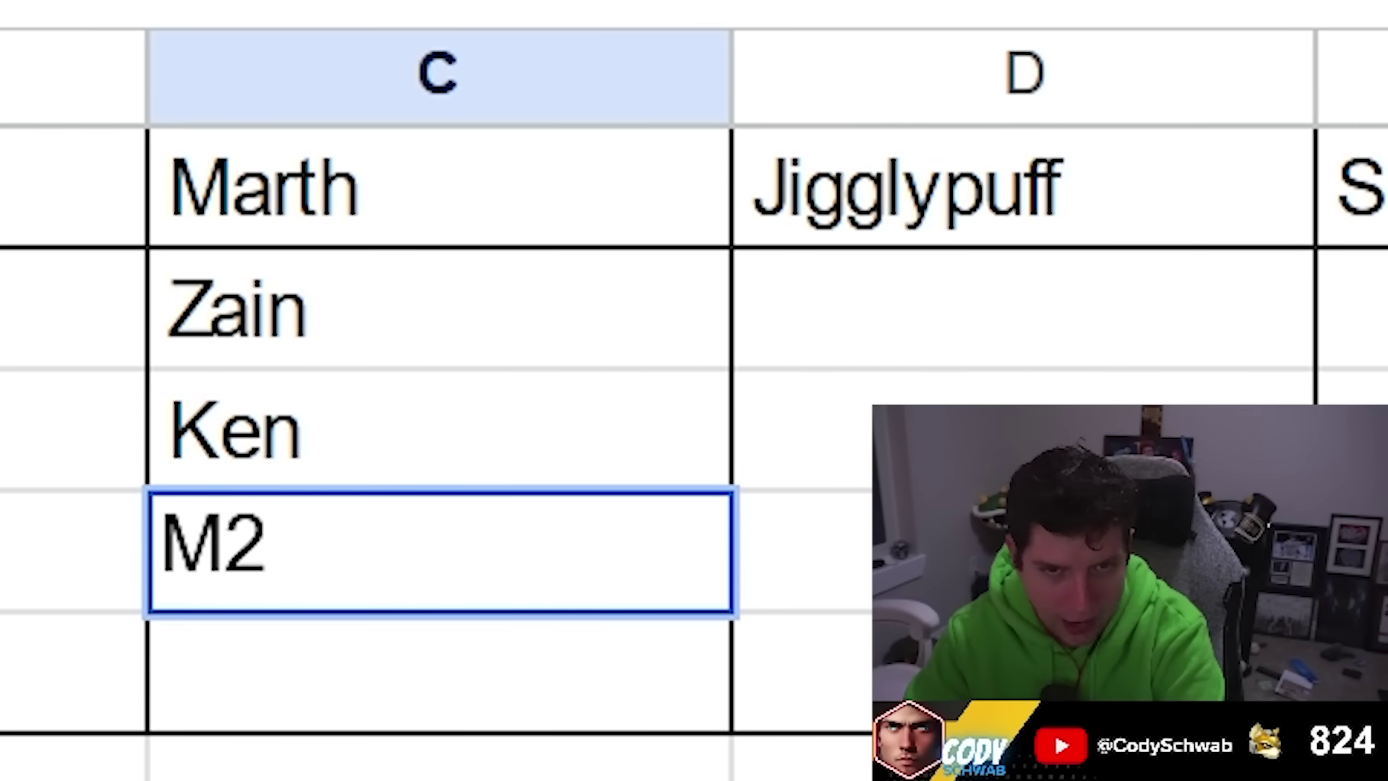
type("K")
key("Return")
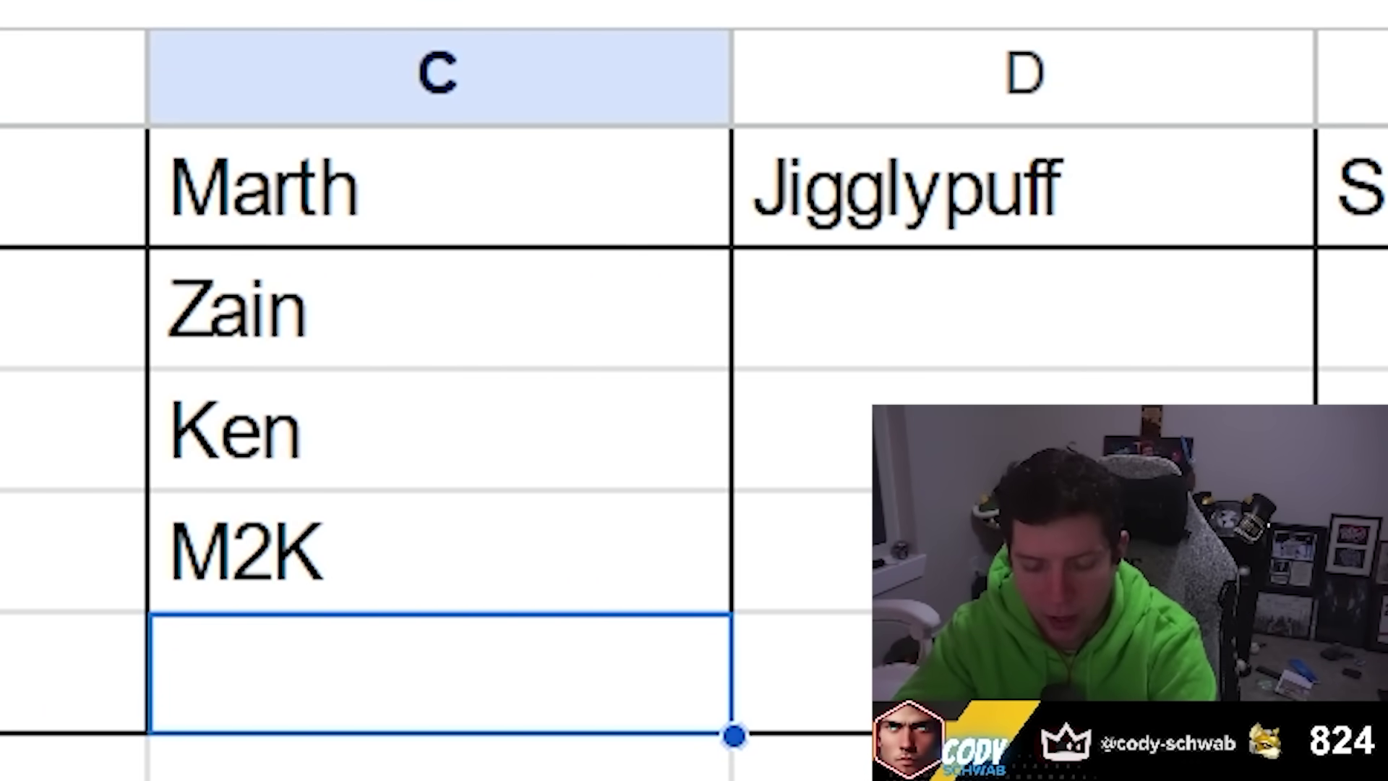
type("Azen")
key("Return")
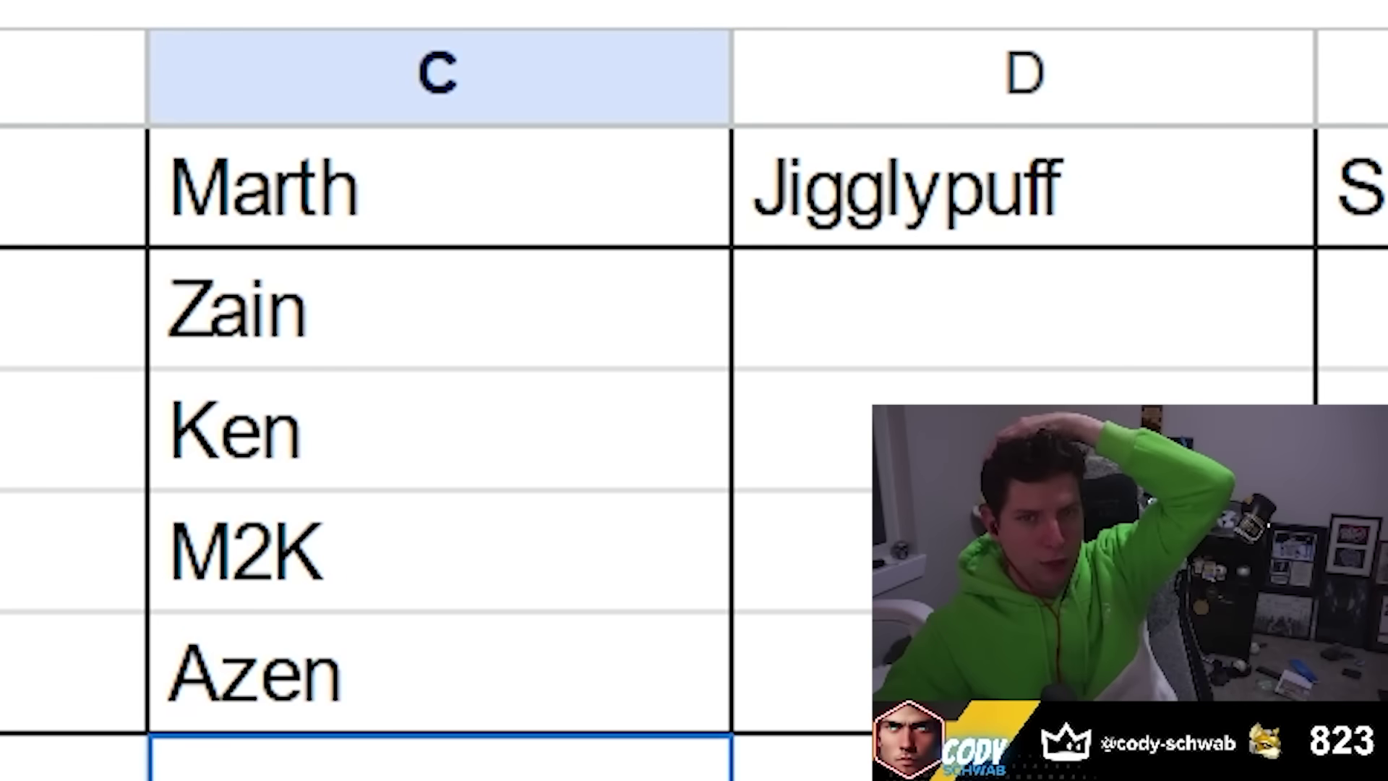
Enter Hungrybox, mang0 and King as the first three players in the Jigglypuff column.
left_click(449, 549)
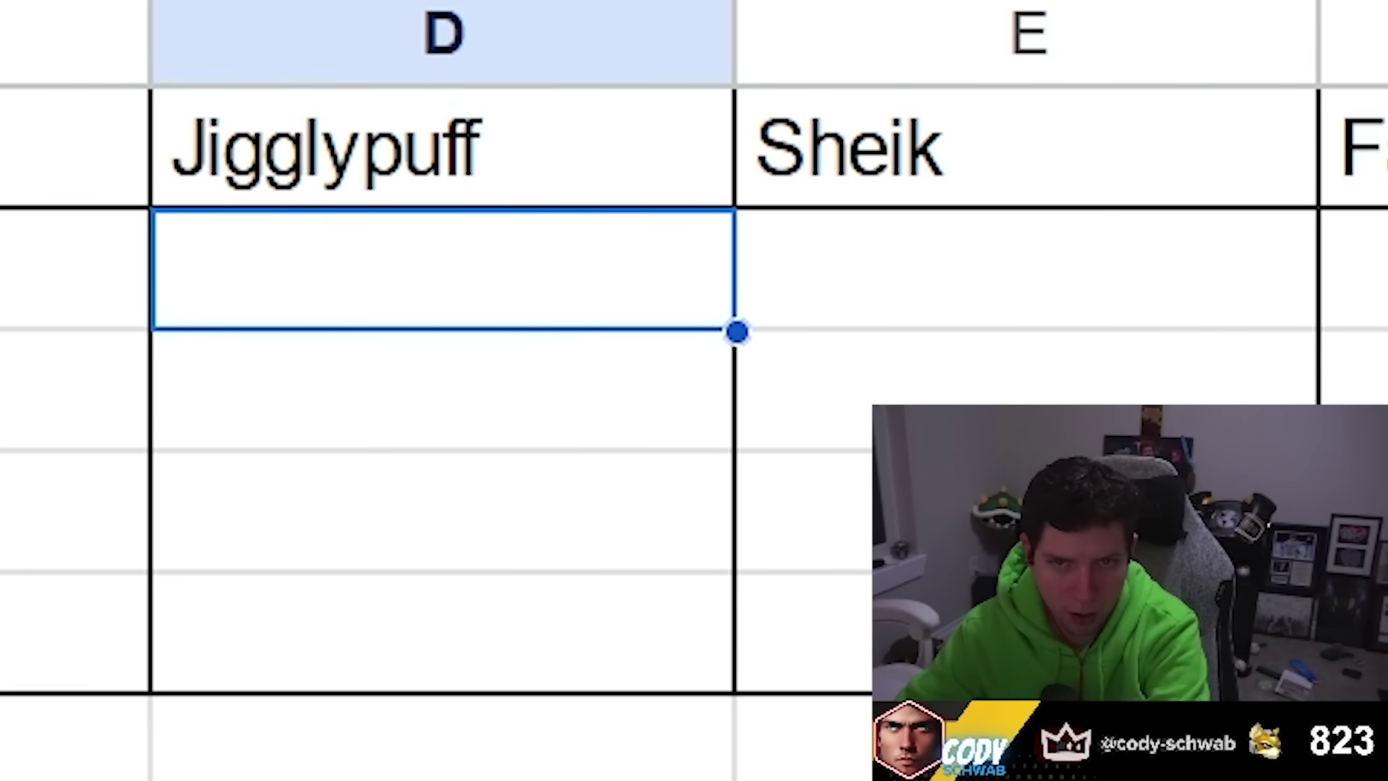
type("Hungrybox")
key("Return")
type("mang0")
key("Return")
type("Kin")
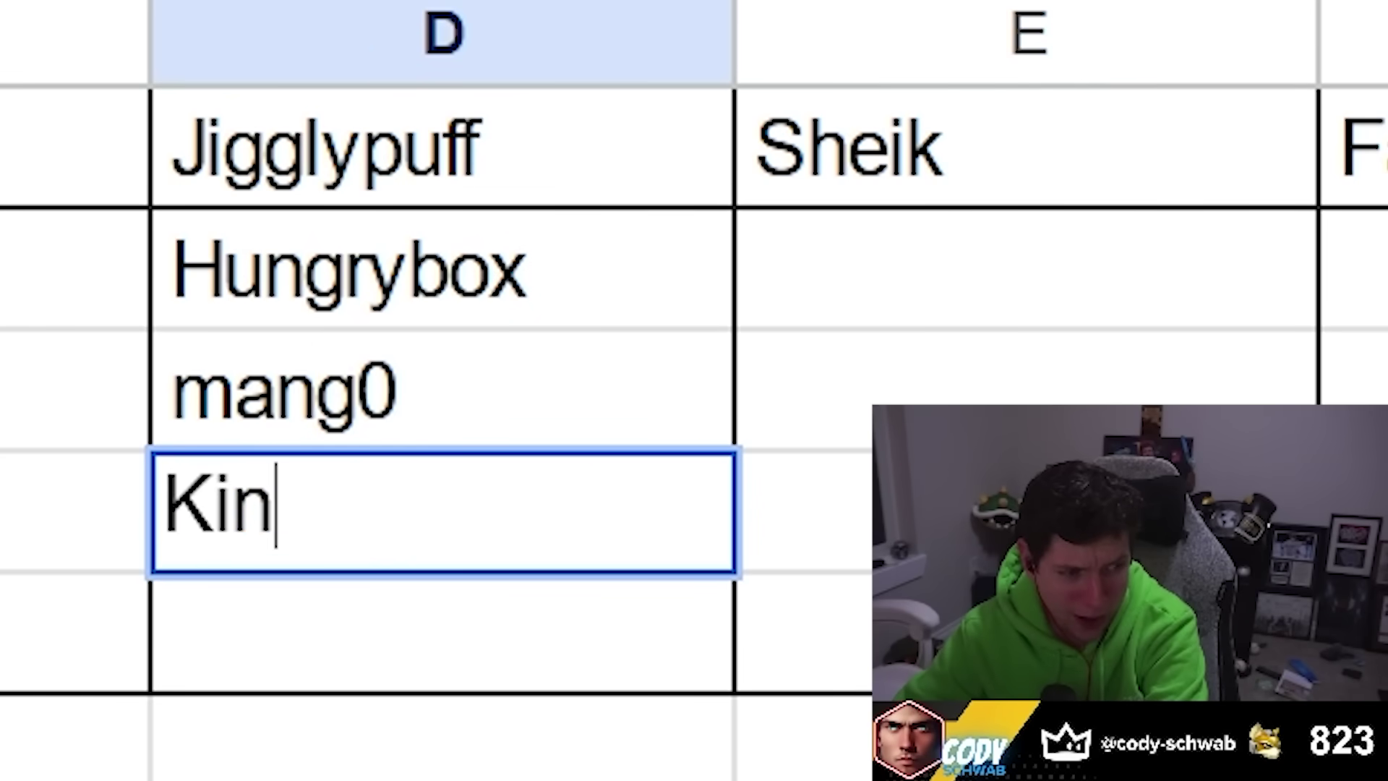
type("g")
key("Return")
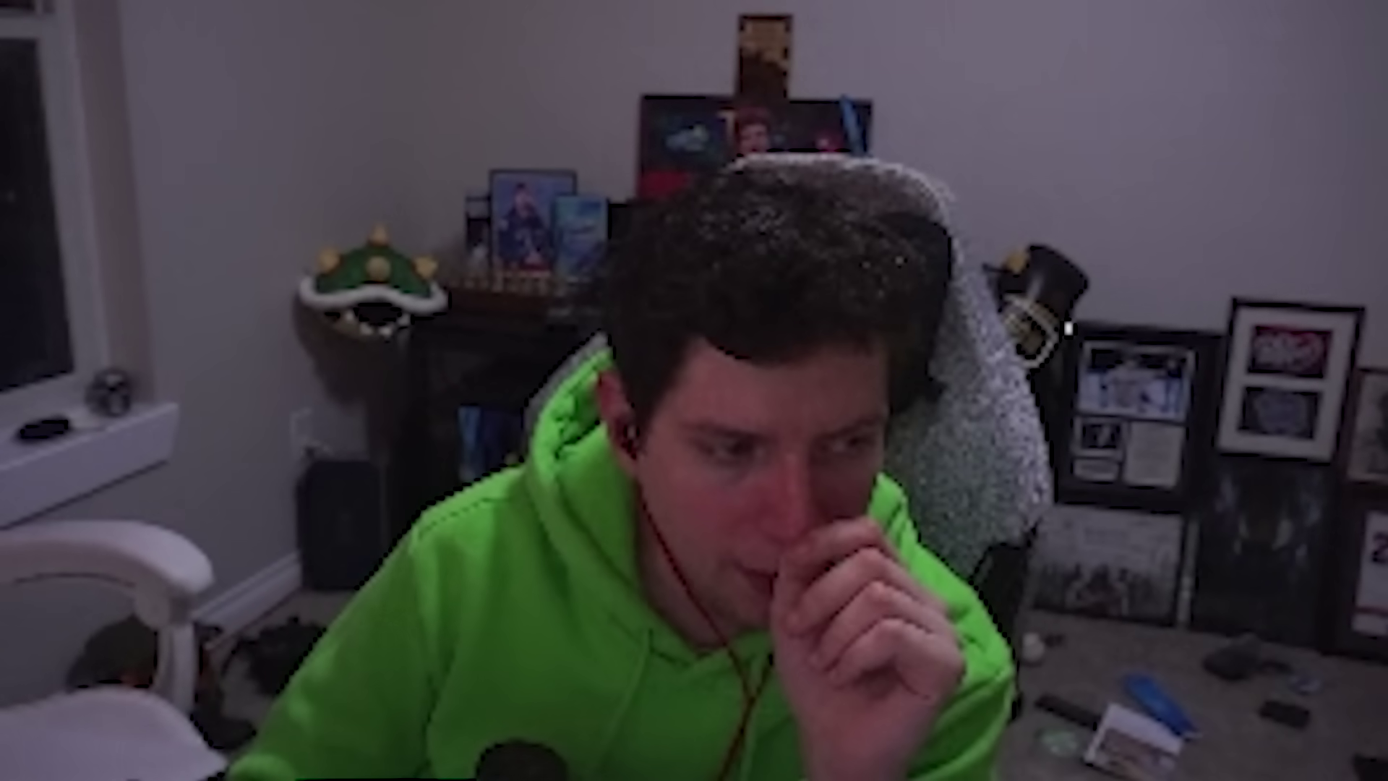
Compare the mang0 entries in the Fox, Falco and Jigglypuff columns.
left_click(542, 266)
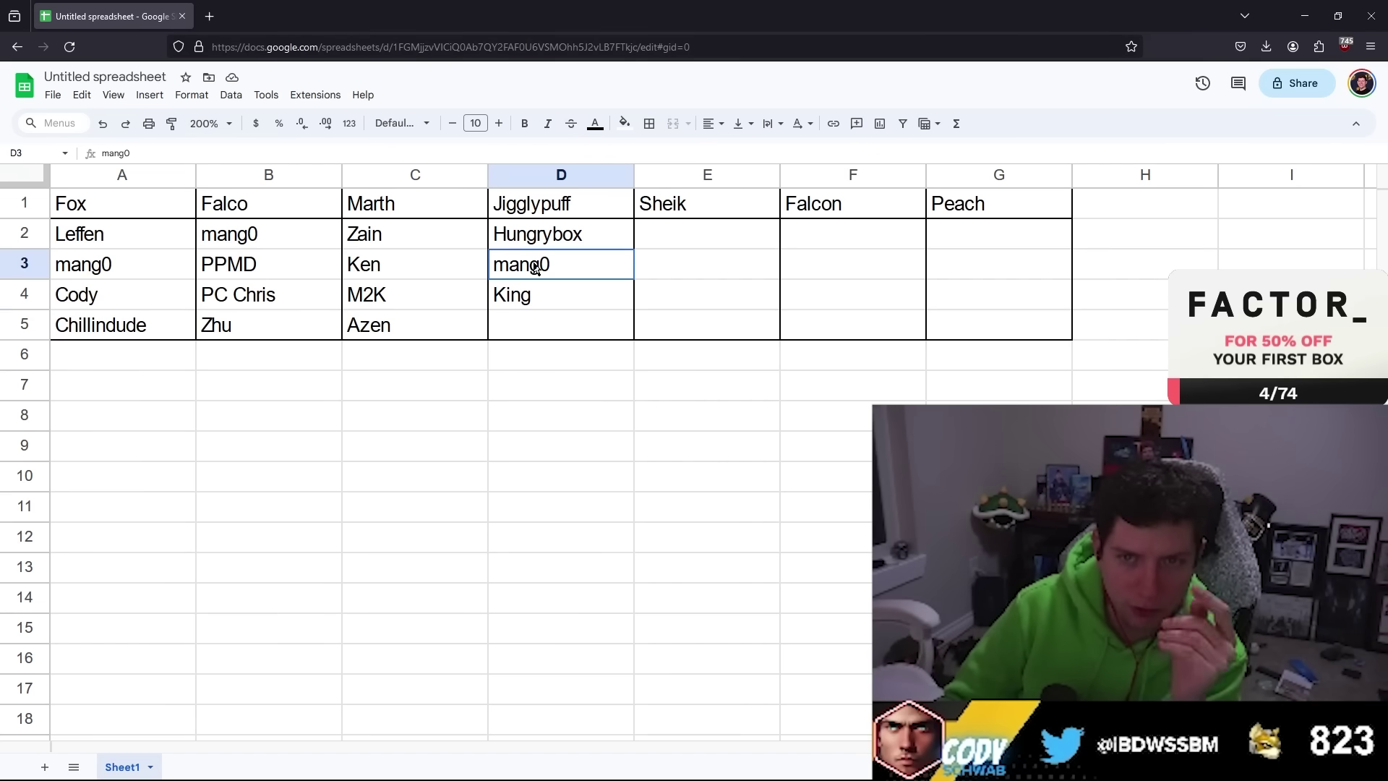
left_click(271, 239)
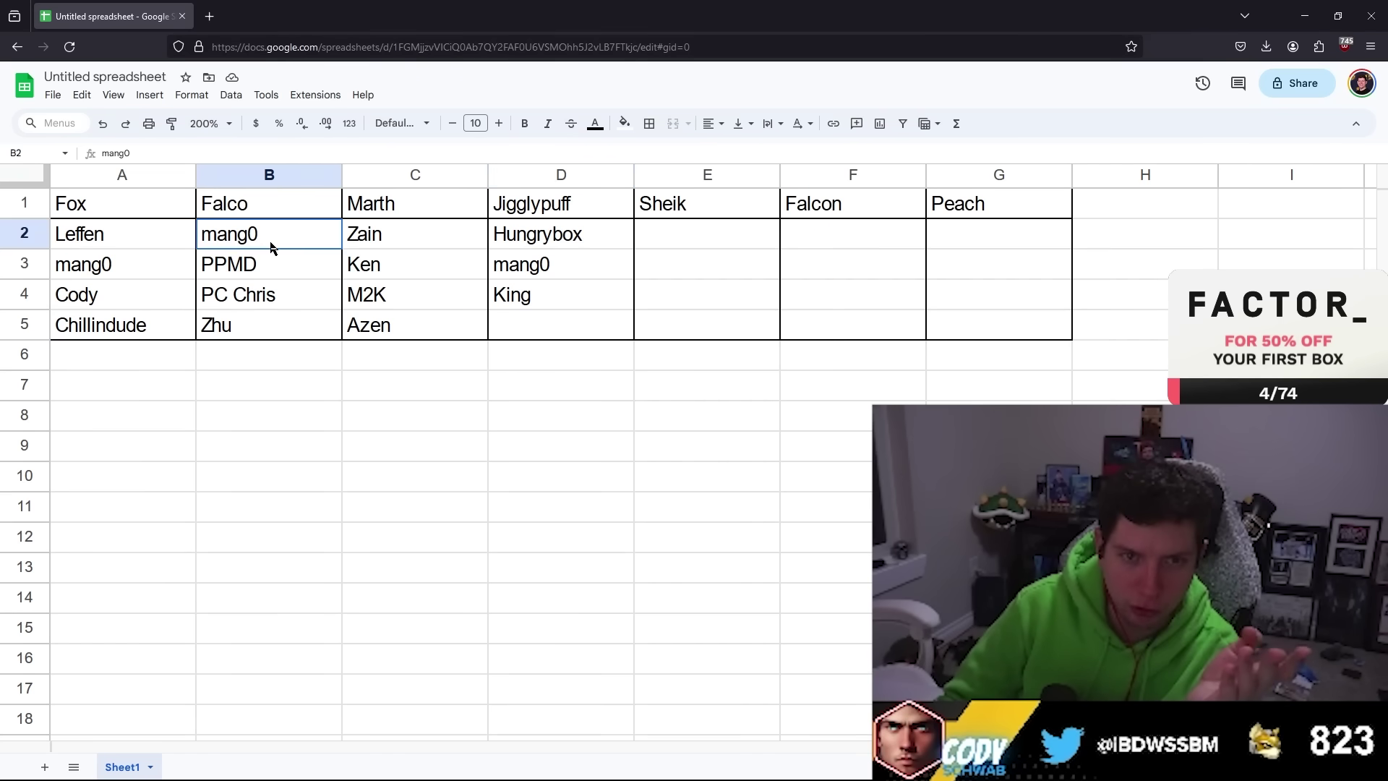
left_click(116, 280)
left_click(543, 268)
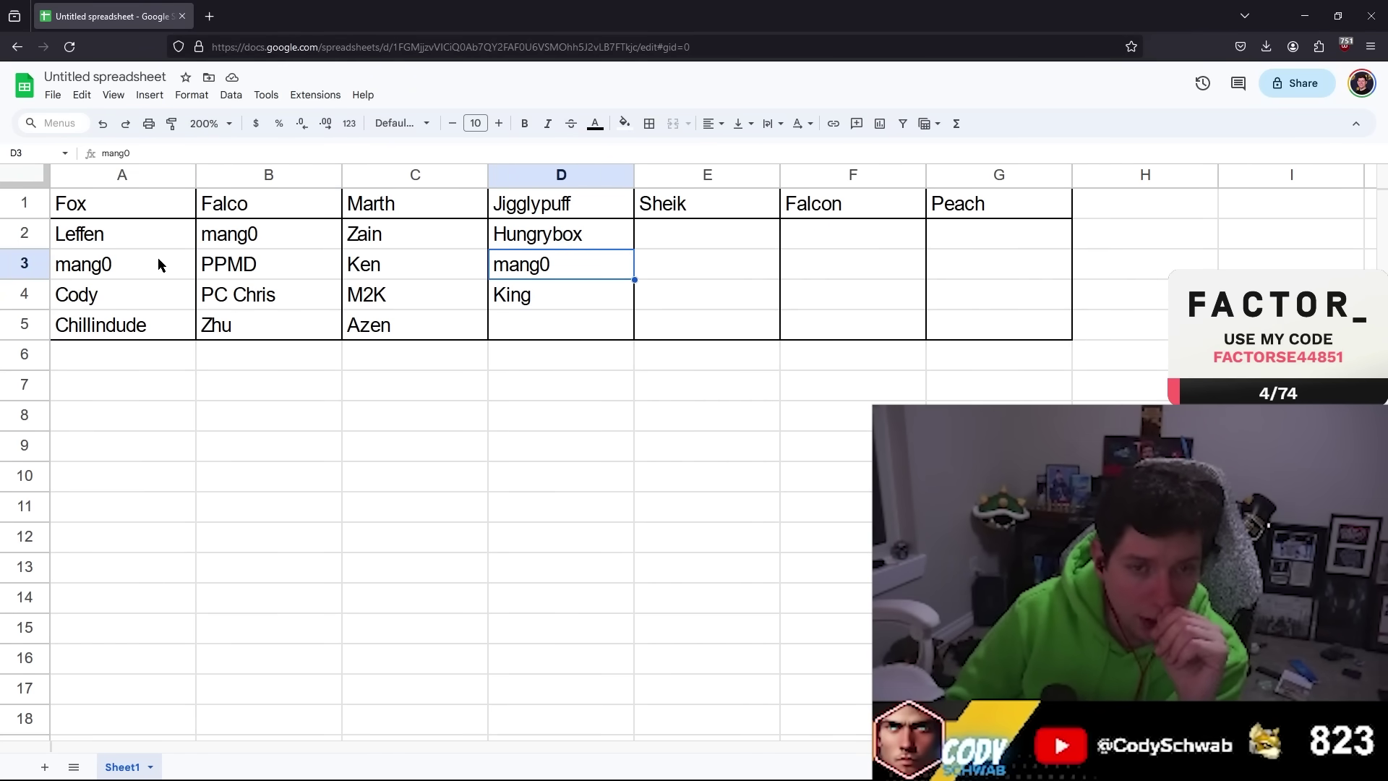
left_click(134, 264)
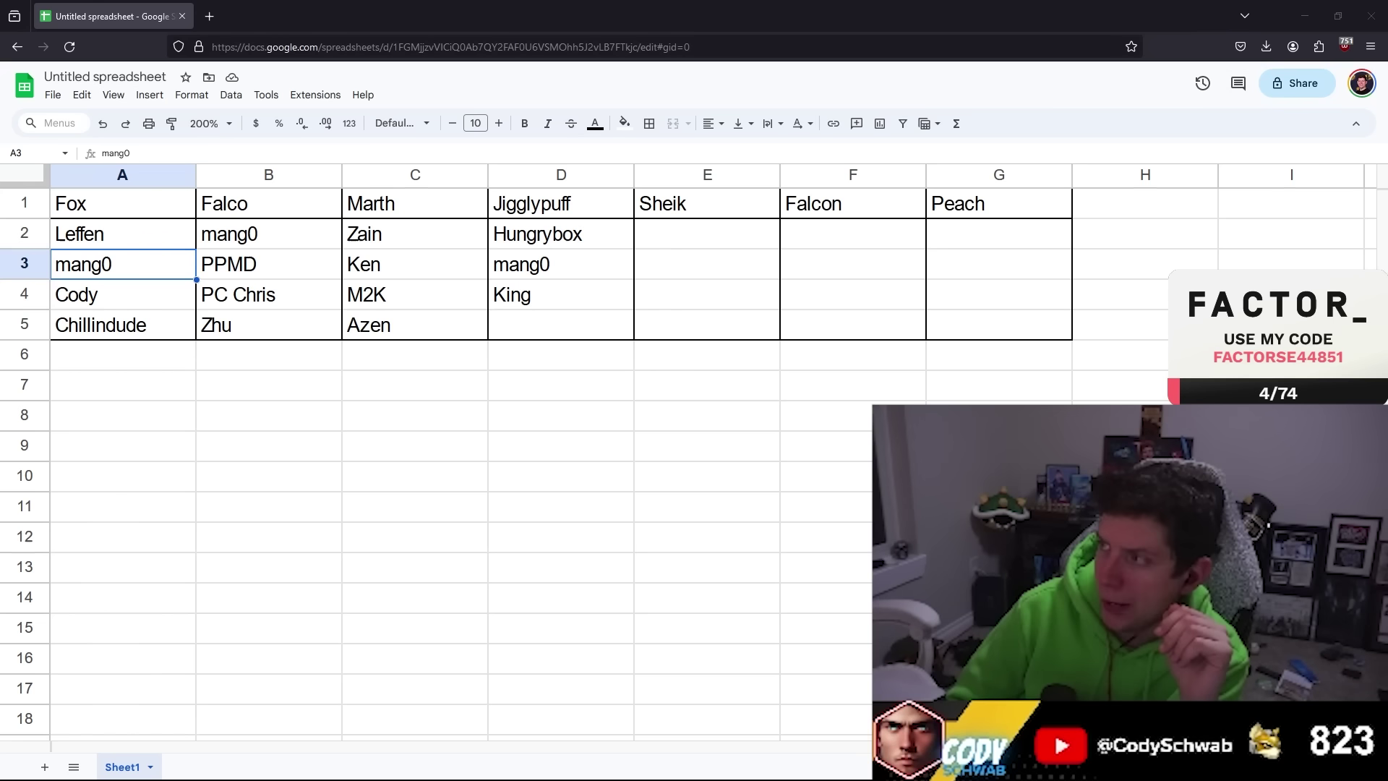
left_click(533, 264)
left_click(290, 235)
left_click(126, 269)
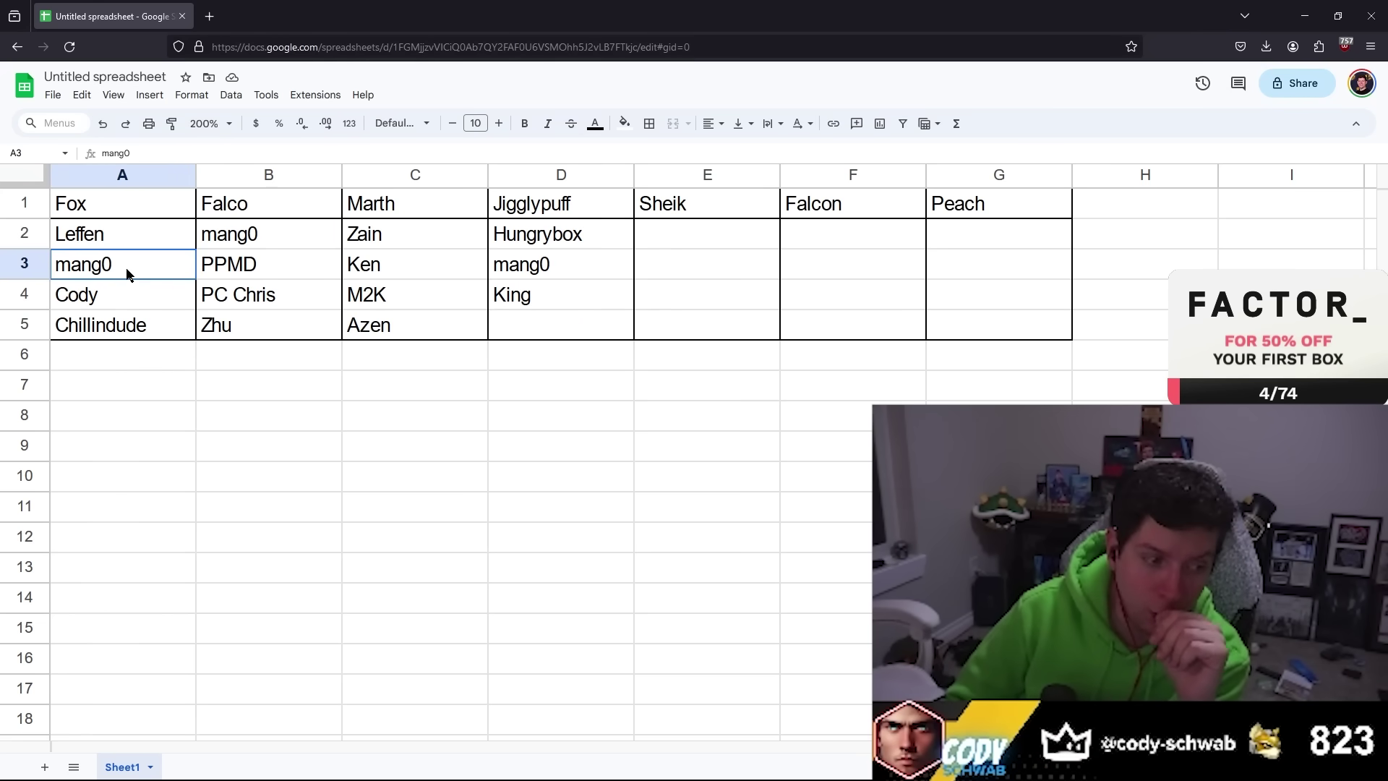
left_click(225, 226)
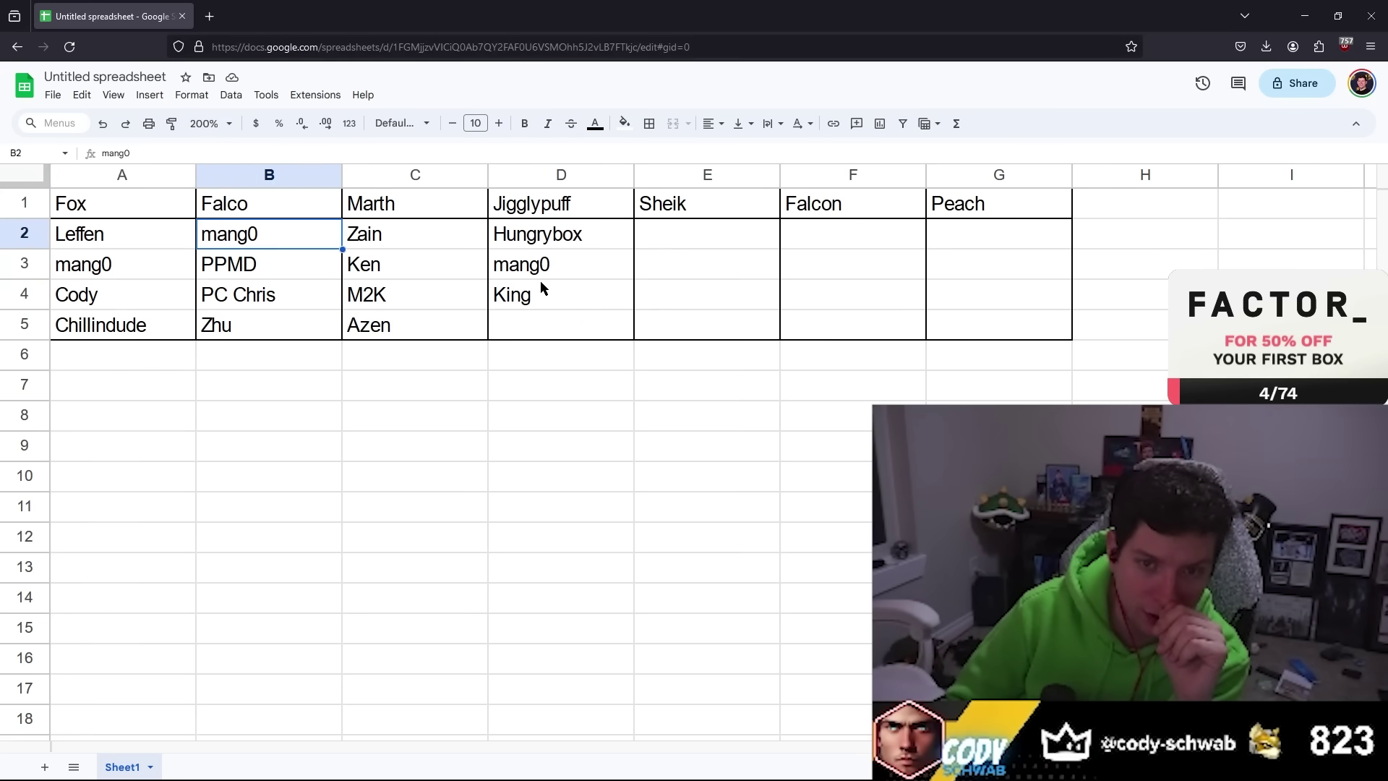
left_click(508, 263)
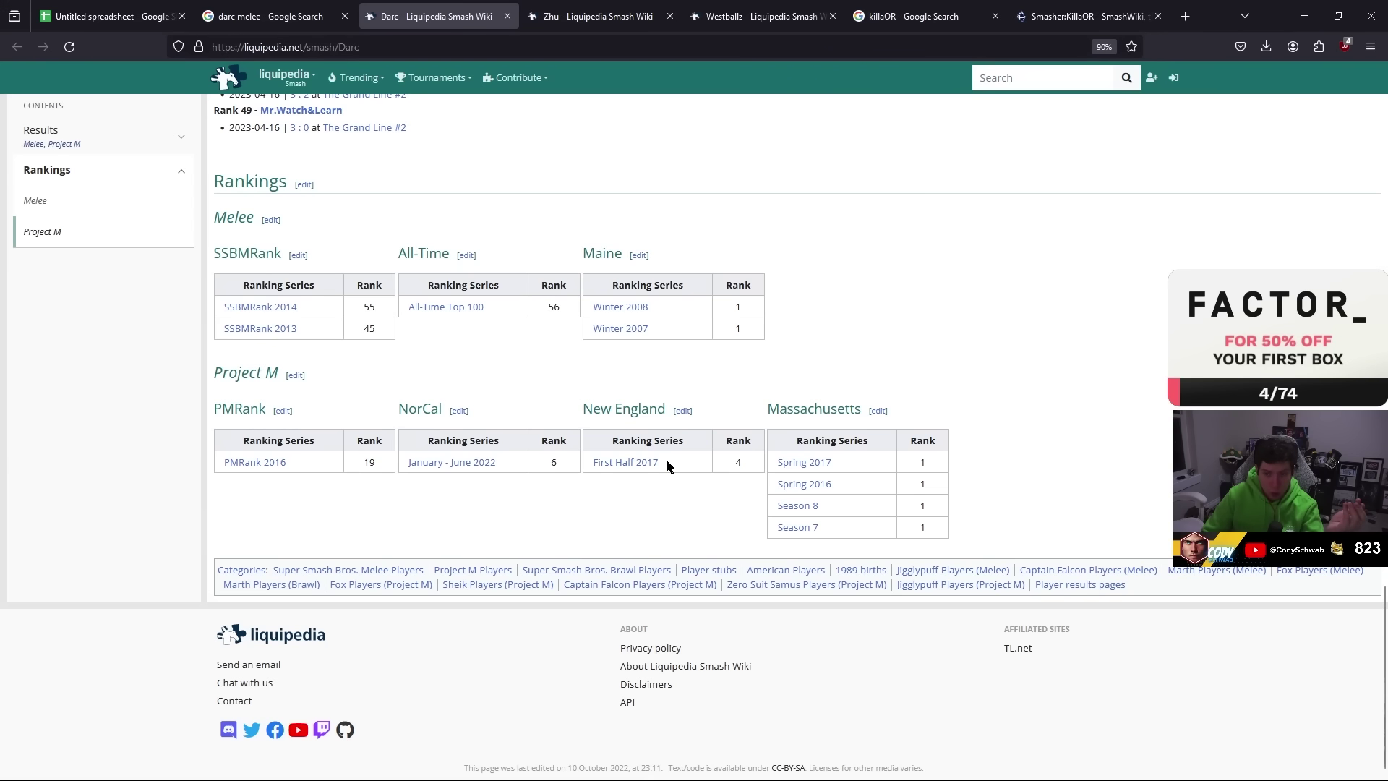
Examine Darc's rankings and KillaOR's tournament placings, including the MLG Houston 2005 and MLG Los Angeles 2005 singles results.
scroll(666, 459, "up", 1)
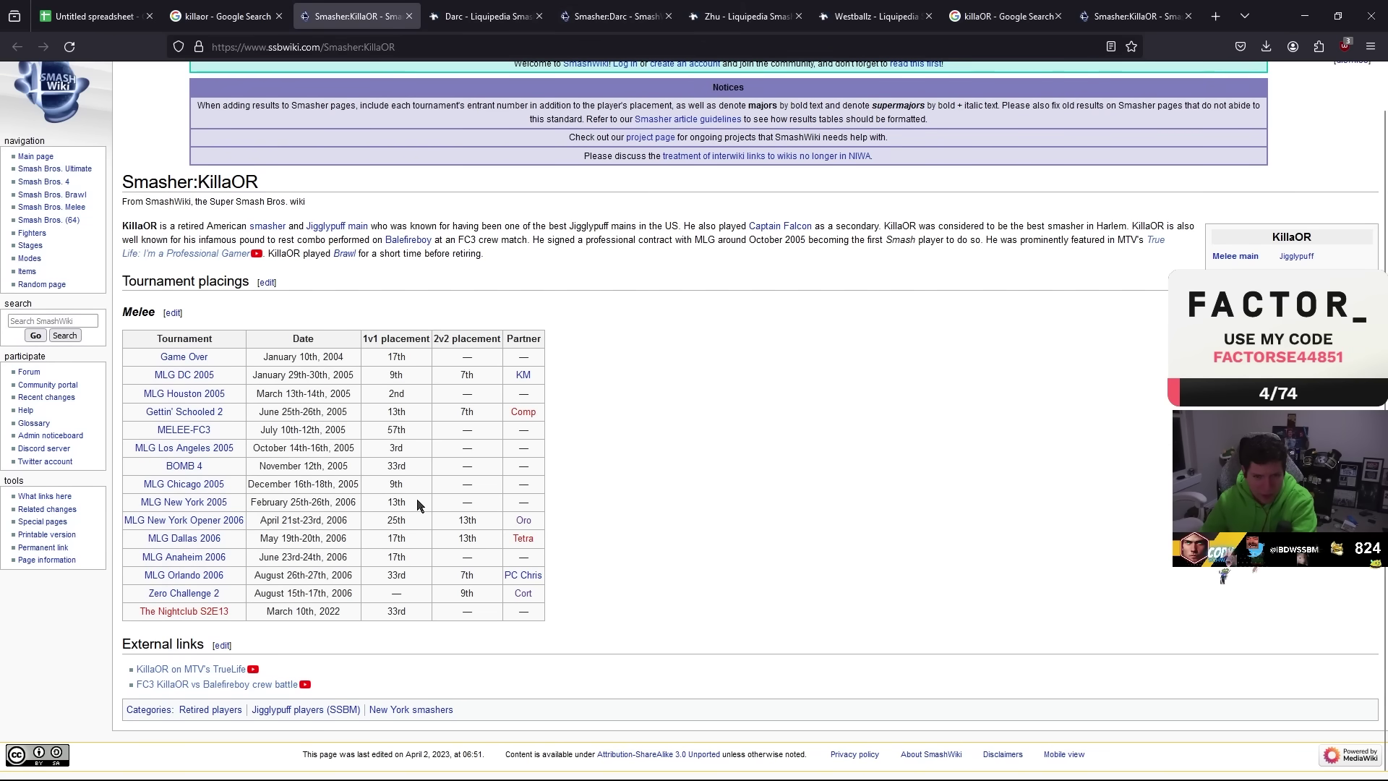
right_click(184, 395)
left_click(202, 404)
key("ctrl+Tab")
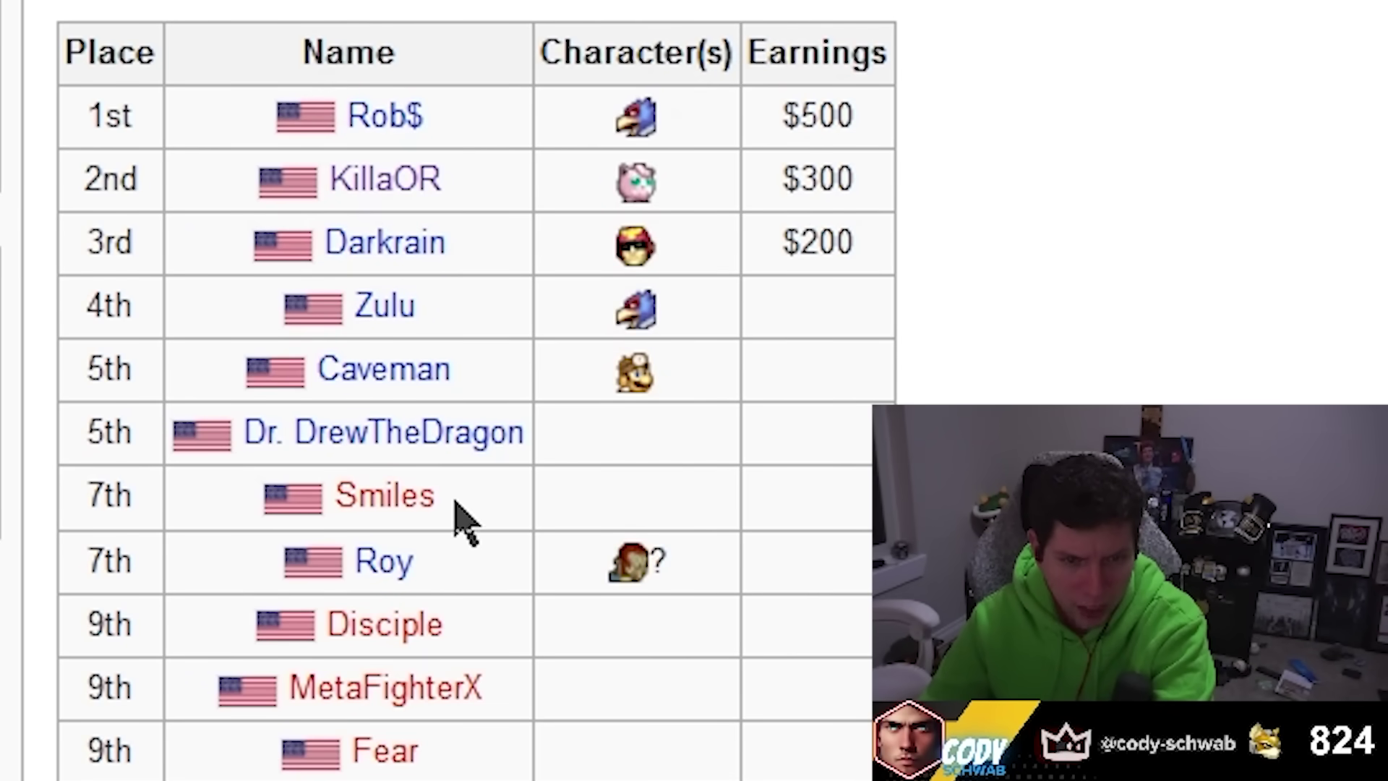
left_click(426, 6)
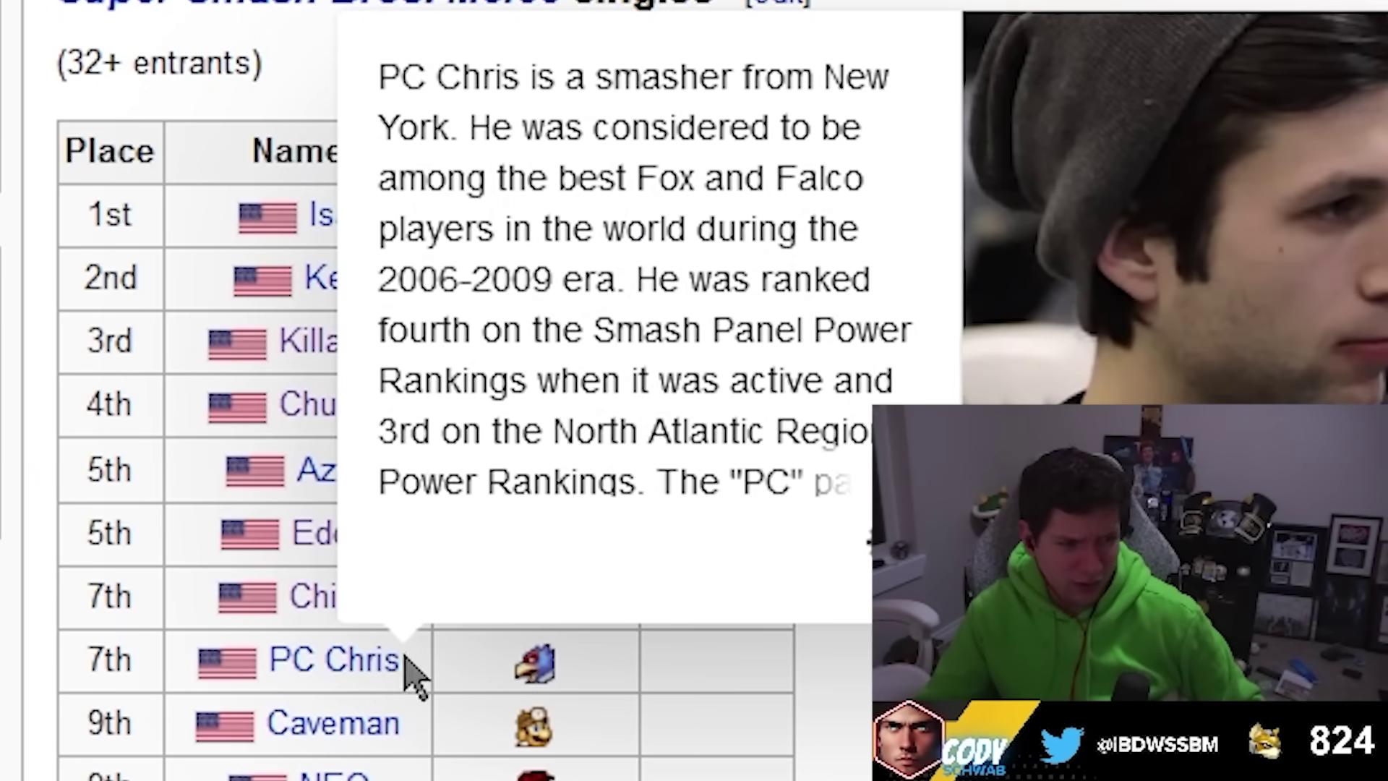
scroll(390, 698, "down", 3)
left_click_drag(71, 10, 423, 755)
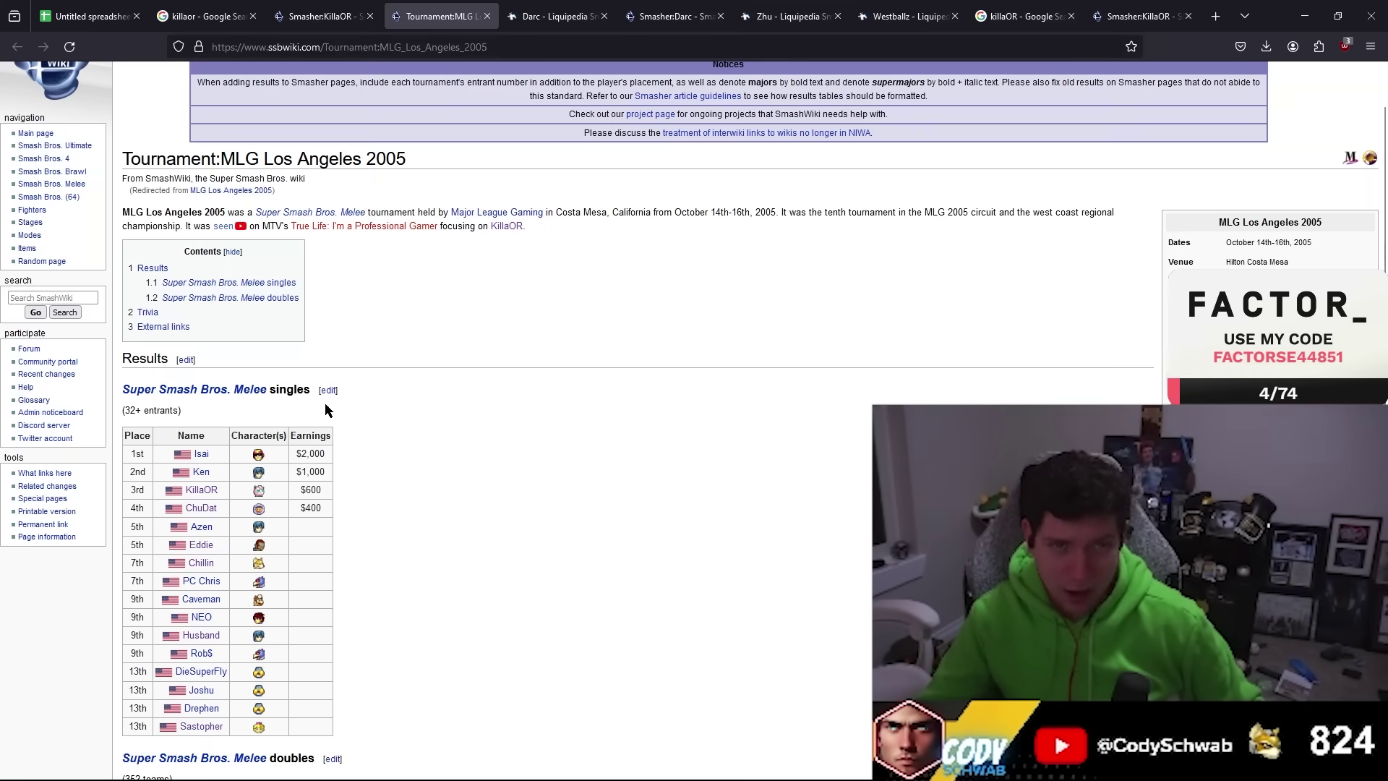
Return to the spreadsheet and enter KillaOR as the fourth player in the Jigglypuff column.
left_click(87, 16)
type("KMi")
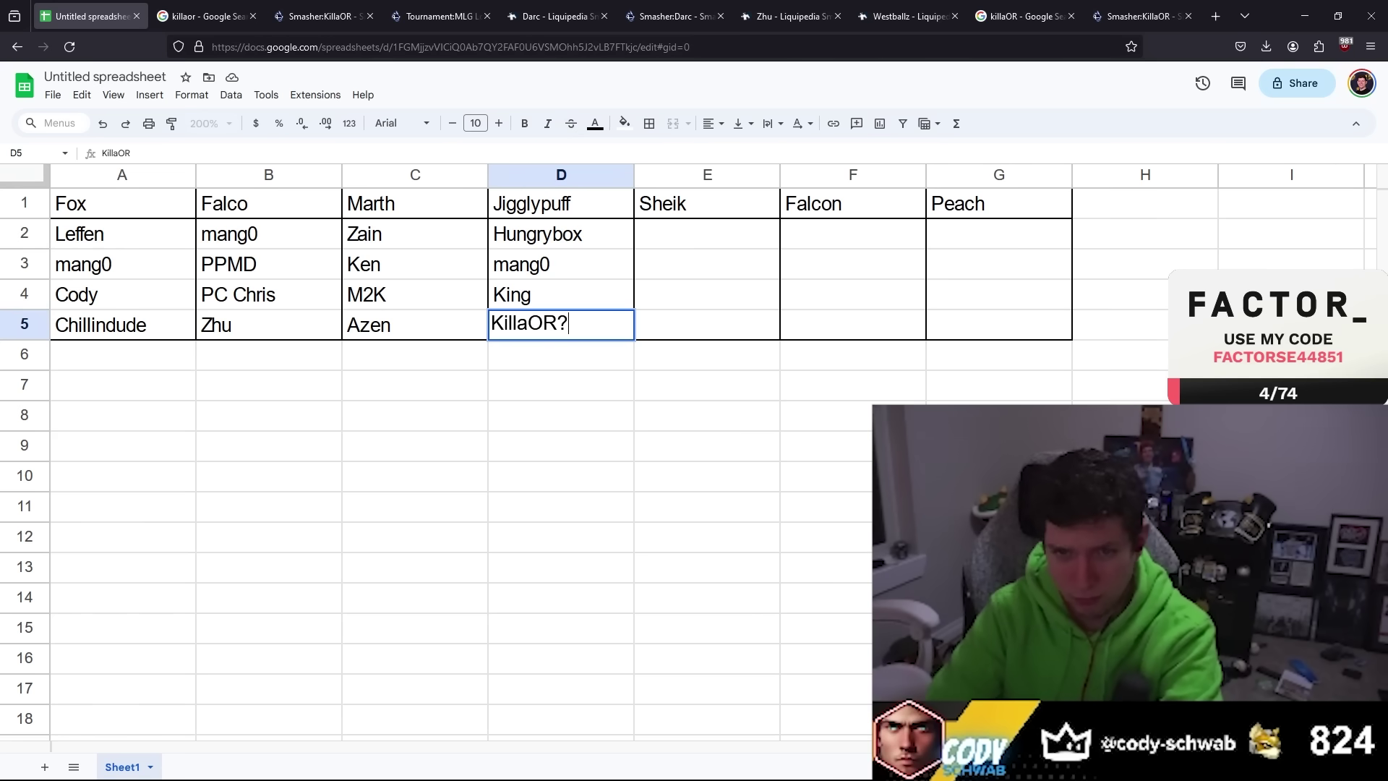
Enter Plup, M2K and Jmook as the first three players in the Sheik column.
left_click(662, 230)
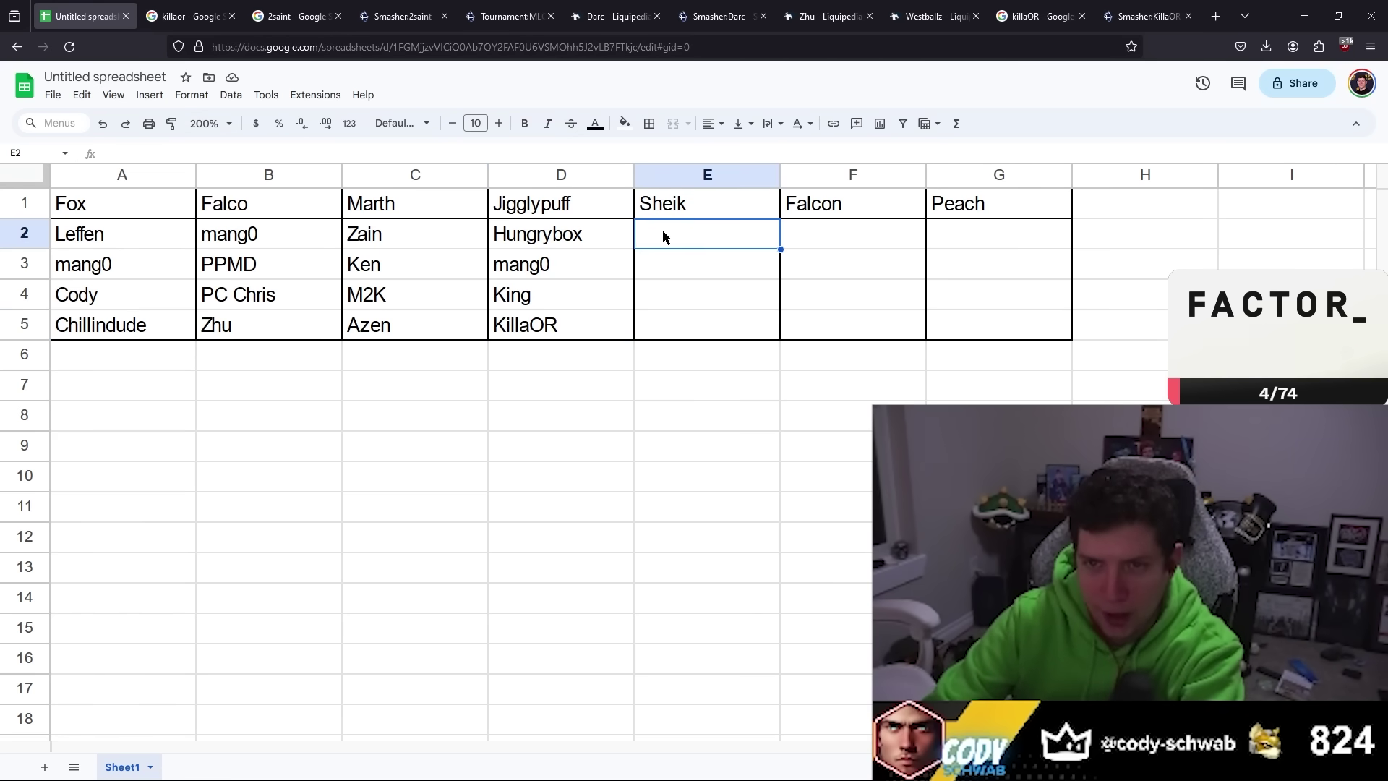
type("Plup")
key("Return")
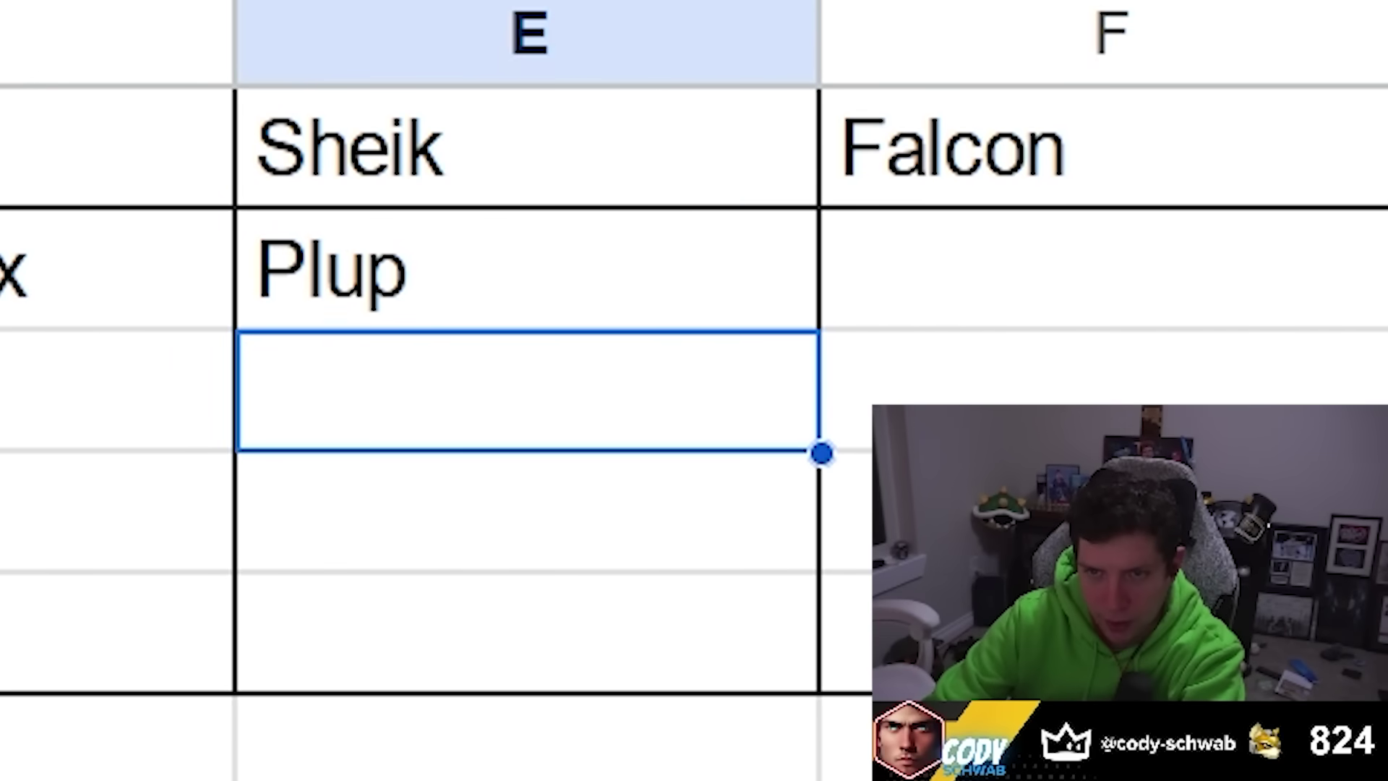
type("M2K")
key("Return")
type("K")
key("BackSpace")
type("Jmook")
key("Return")
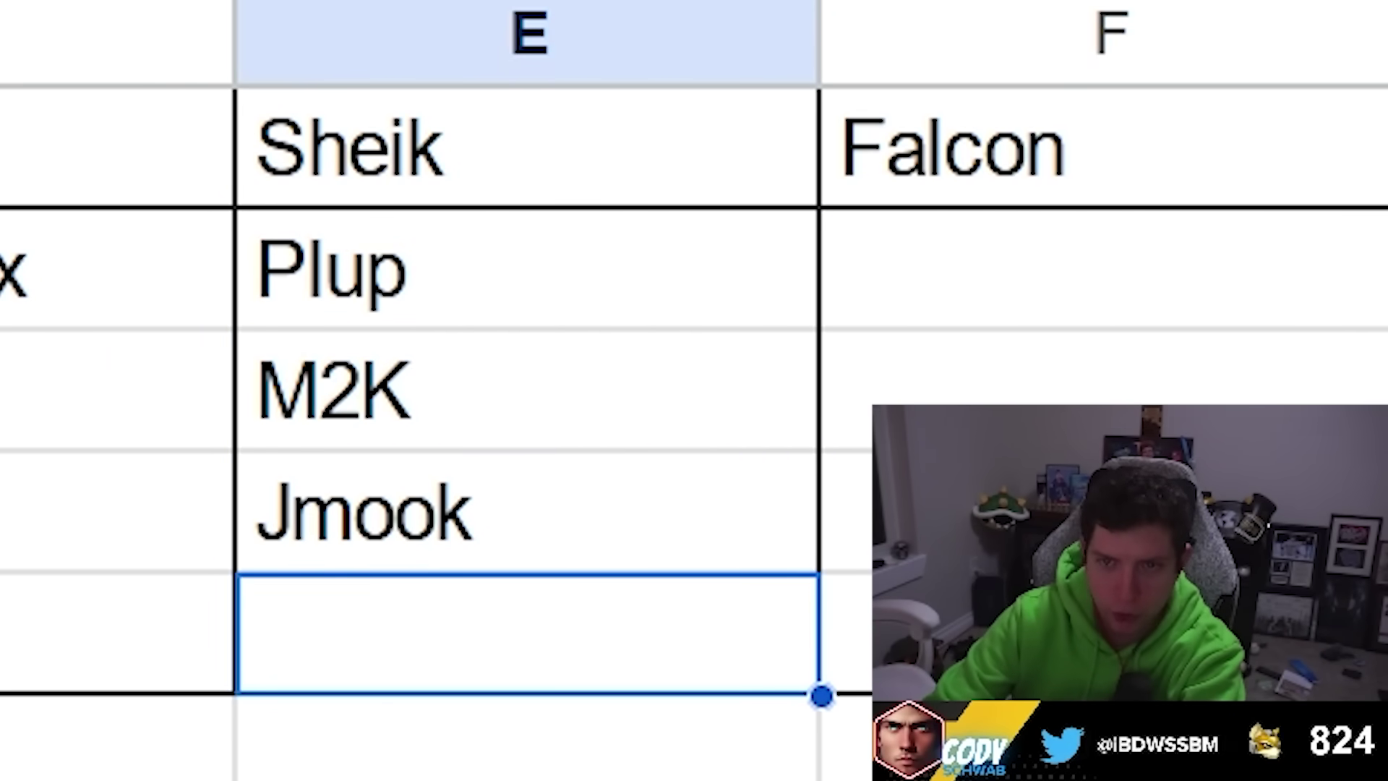
Remove M2K from the Sheik column and move Jmook up into cell E3.
key("Up")
key("Up")
key("Delete")
key("Down")
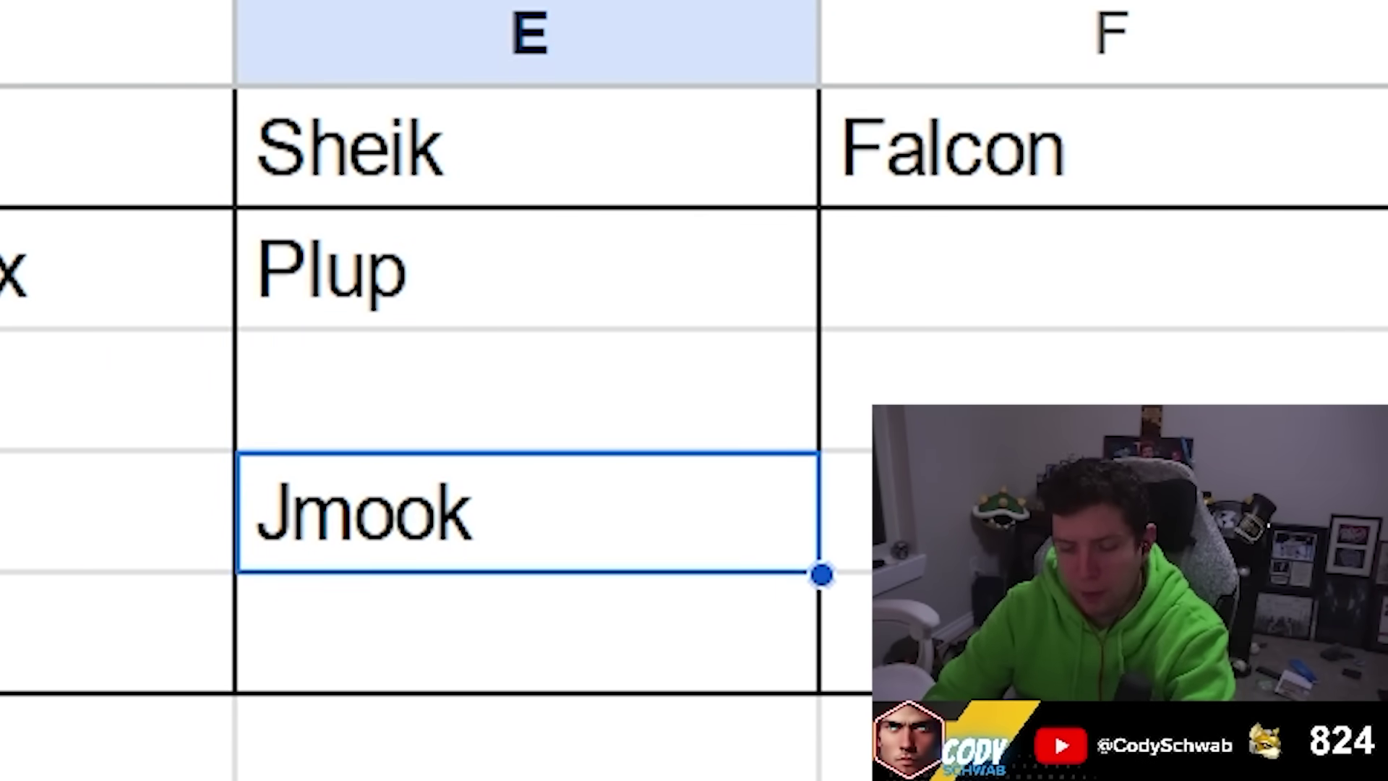
key("ctrl+x")
key("Up")
key("ctrl+v")
key("Down")
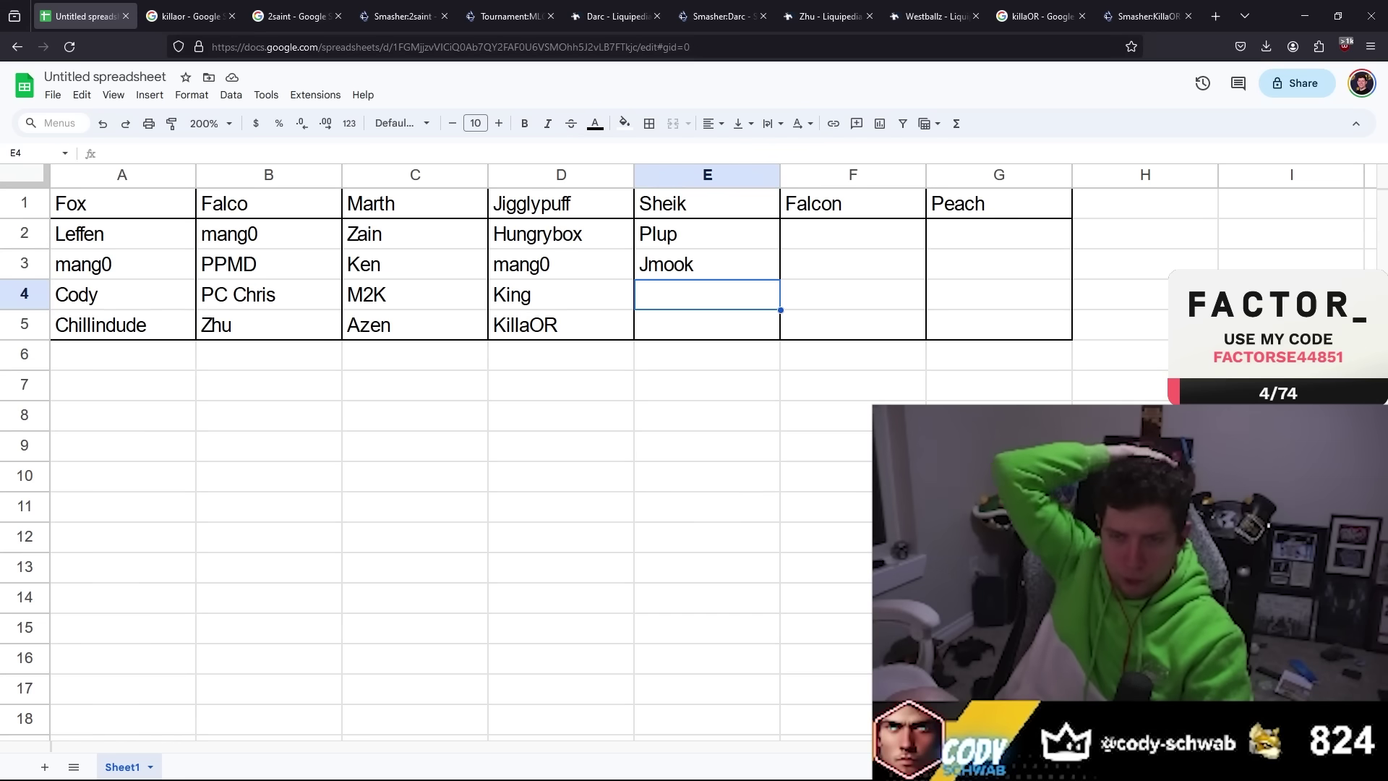
Start a list of Sheik candidates below the table from cell E6 with m2k and swedish.
left_click(722, 350)
type("m2k")
key("Return")
type("swedish")
key("Return")
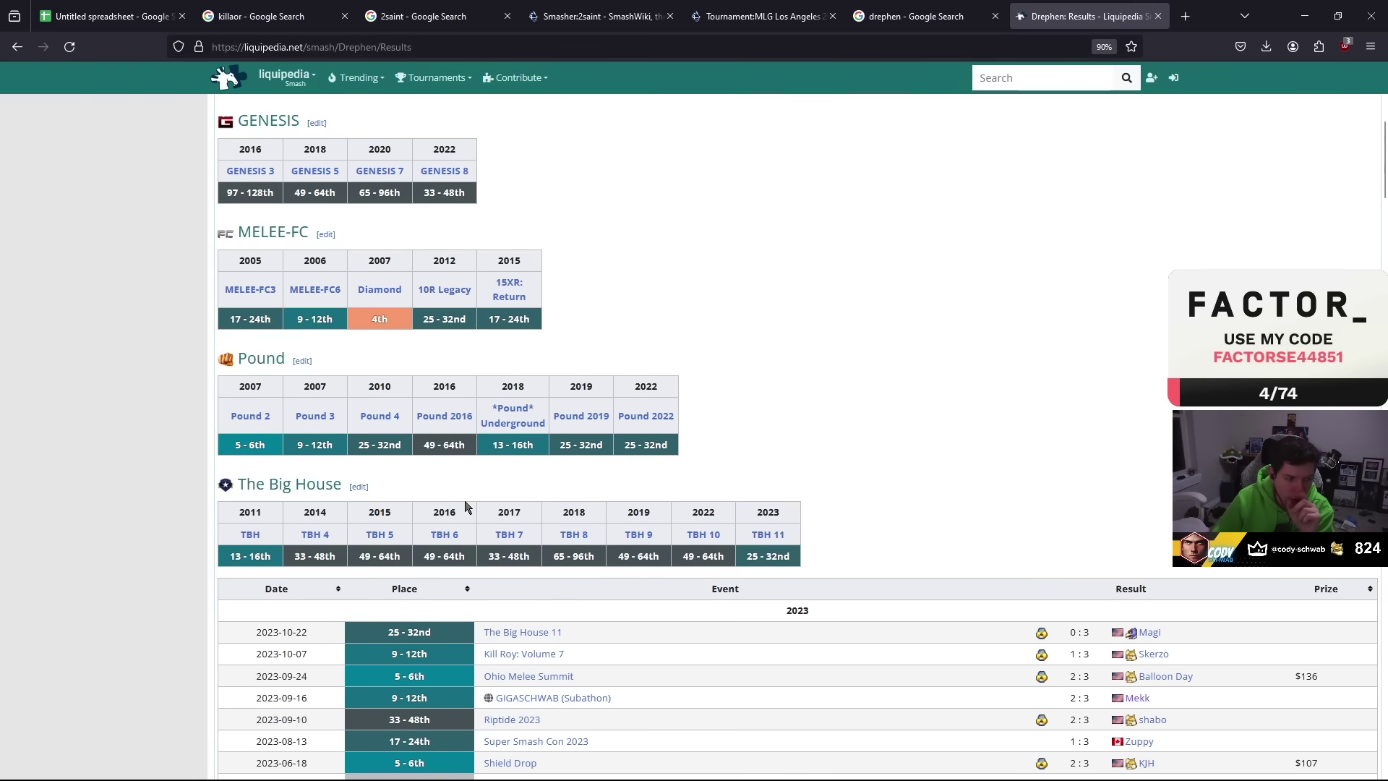
Examine Drephen's major placings and yearly tournament results on Liquipedia.
scroll(466, 506, "down", 4)
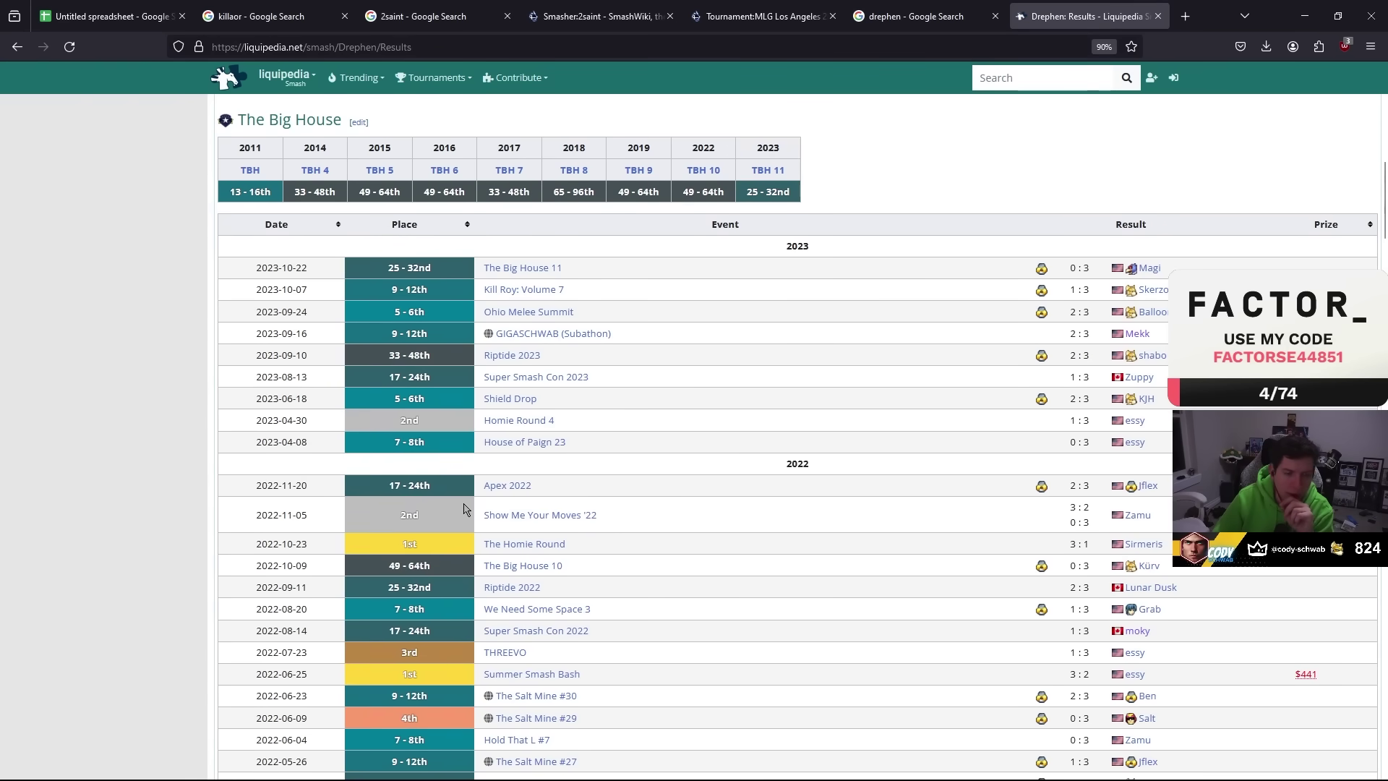
scroll(470, 513, "up", 5)
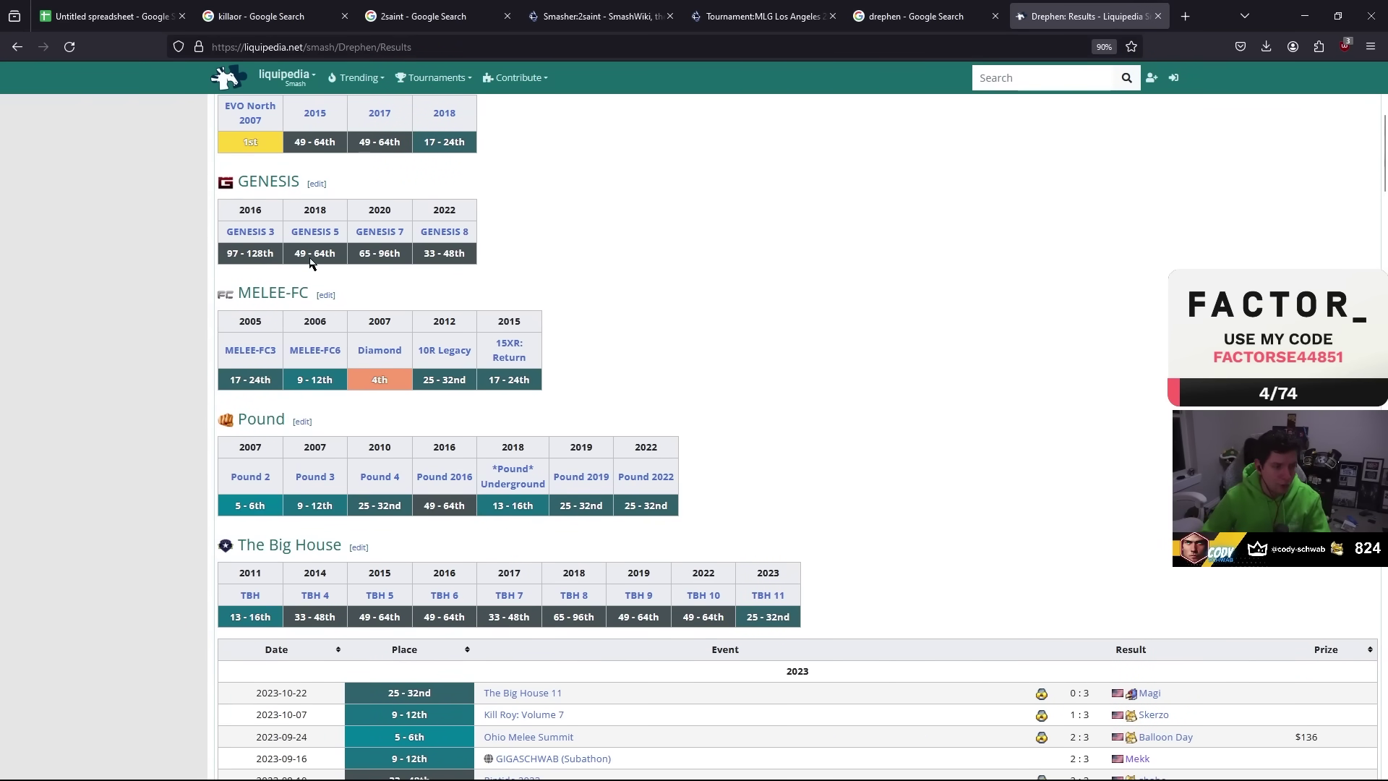
scroll(102, 360, "down", 20)
scroll(140, 368, "up", 6)
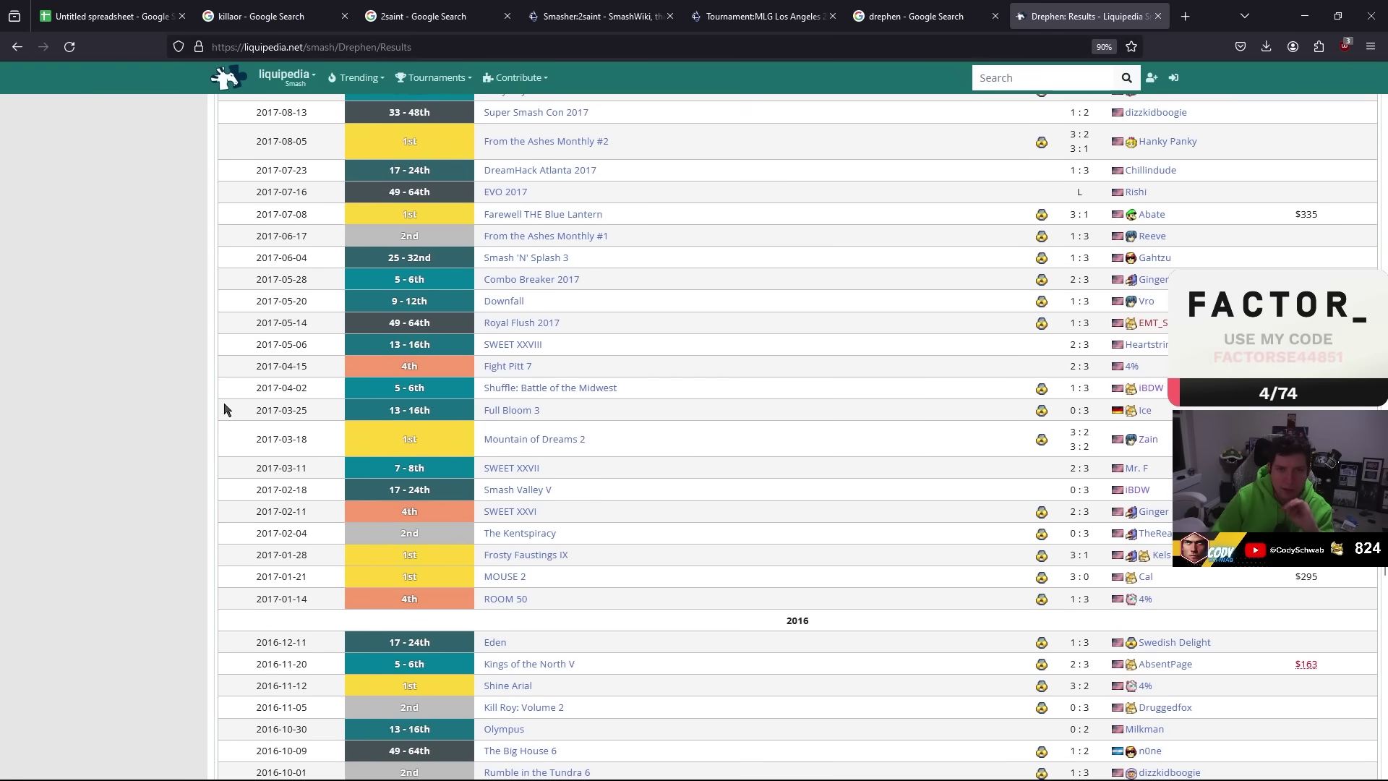
Return to the spreadsheet and review the ranked Sheik players against the candidates listed in E6:E12.
left_click(132, 9)
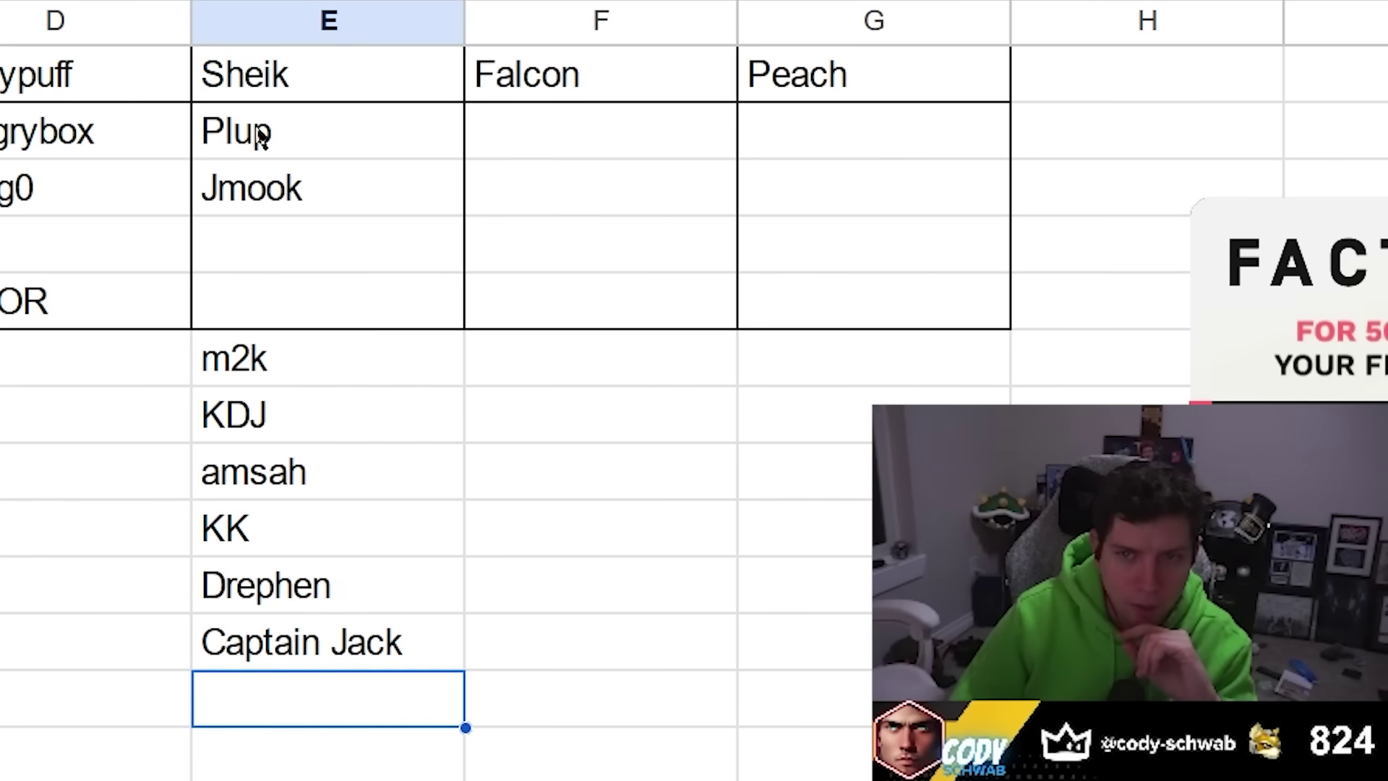
left_click(658, 266)
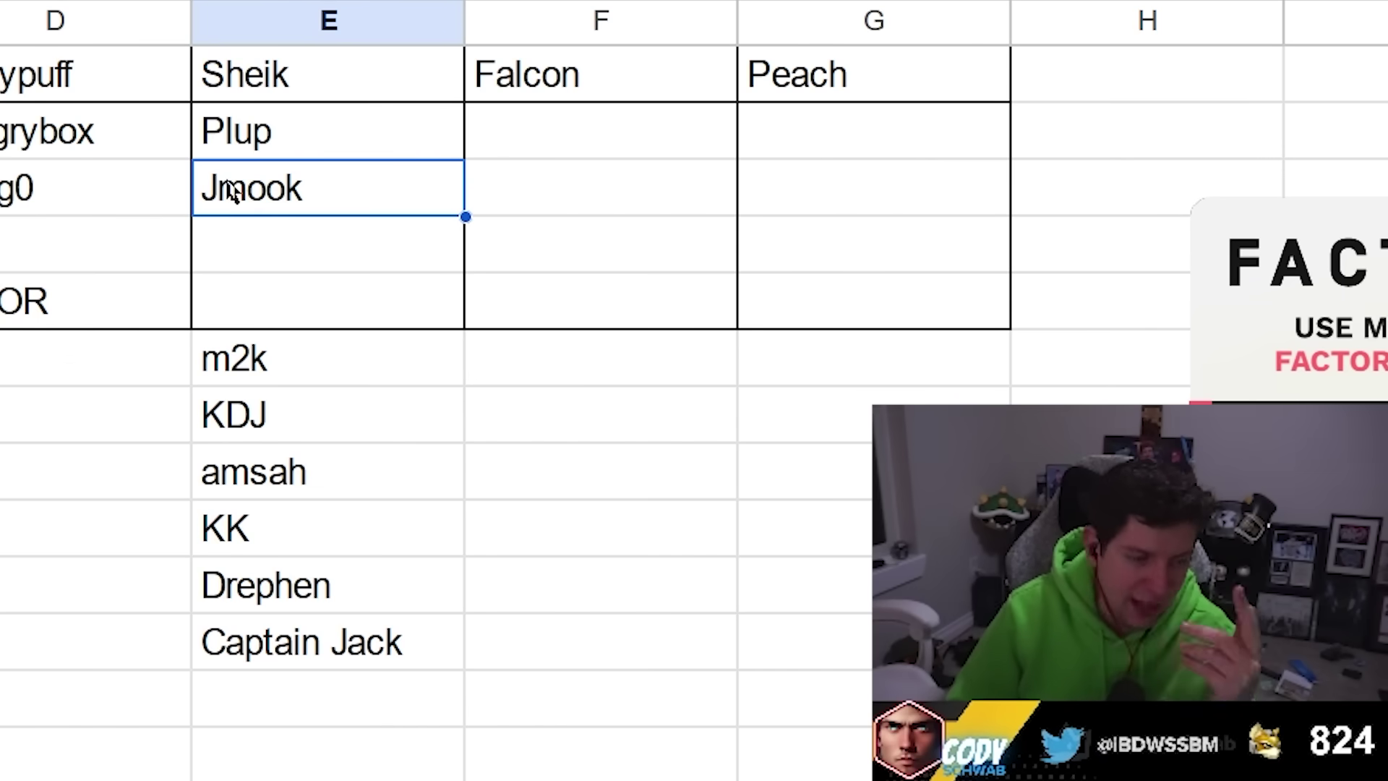
left_click_drag(381, 390, 333, 705)
left_click(304, 753)
left_click(362, 609)
left_click(341, 356)
left_click_drag(341, 357, 261, 693)
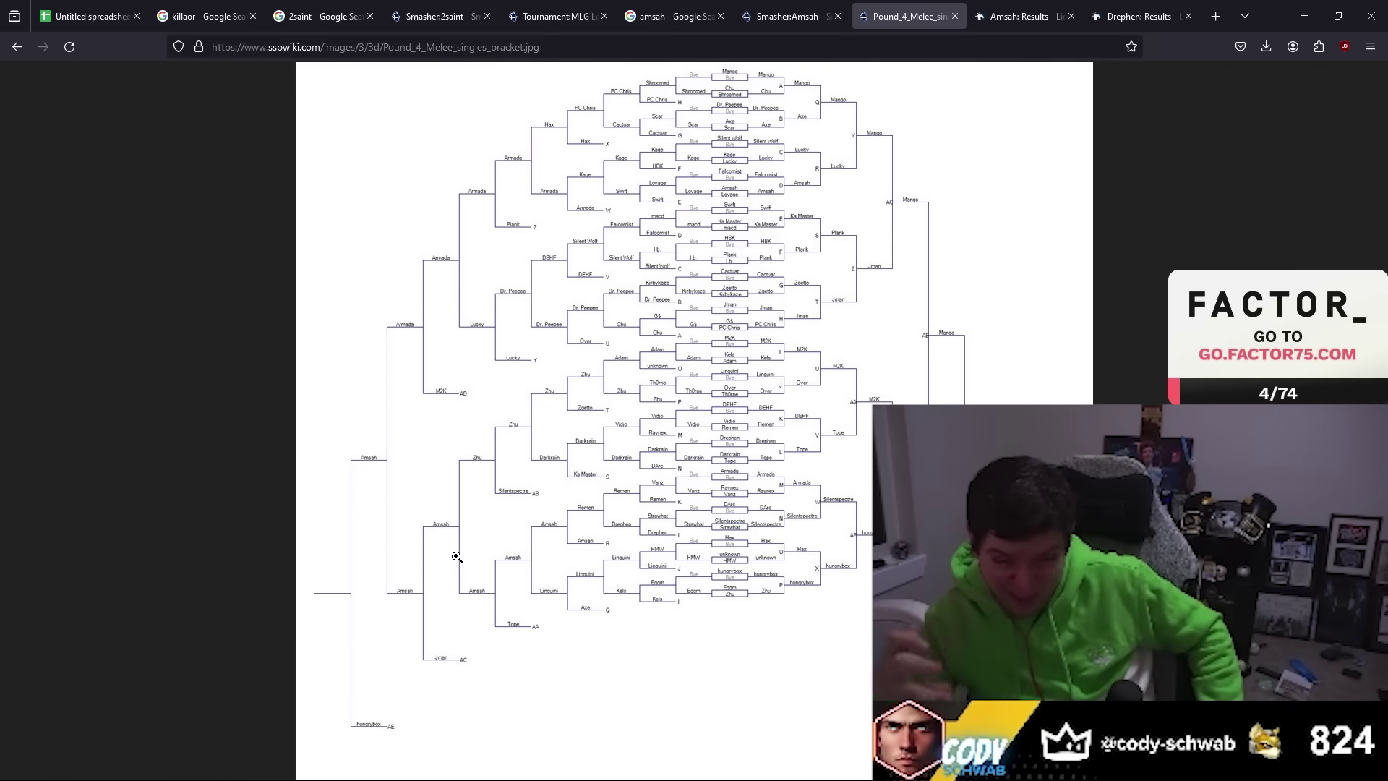
left_click(87, 16)
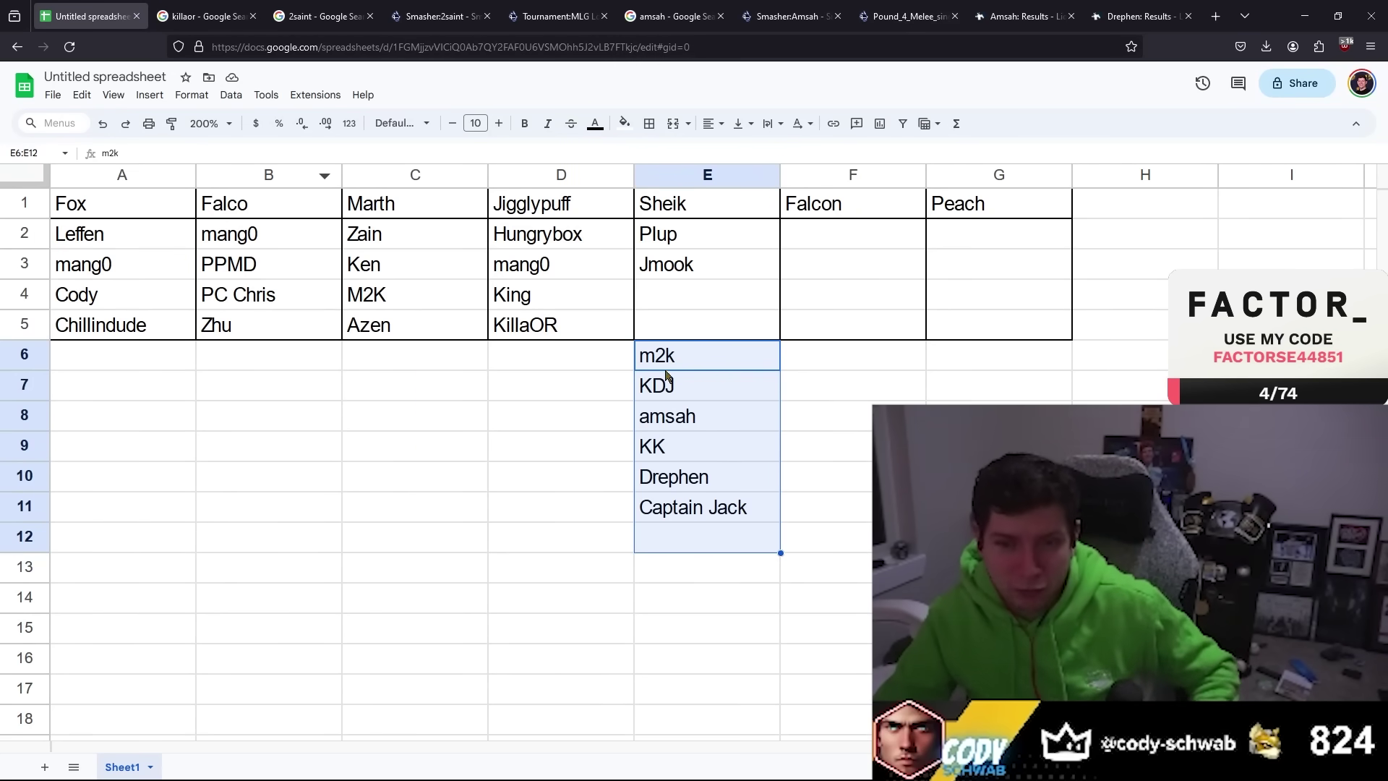
Enter Amsah as the third Sheik player in cell E4 and clear amsah from the candidate list in E8.
left_click(673, 292)
type("Amsah")
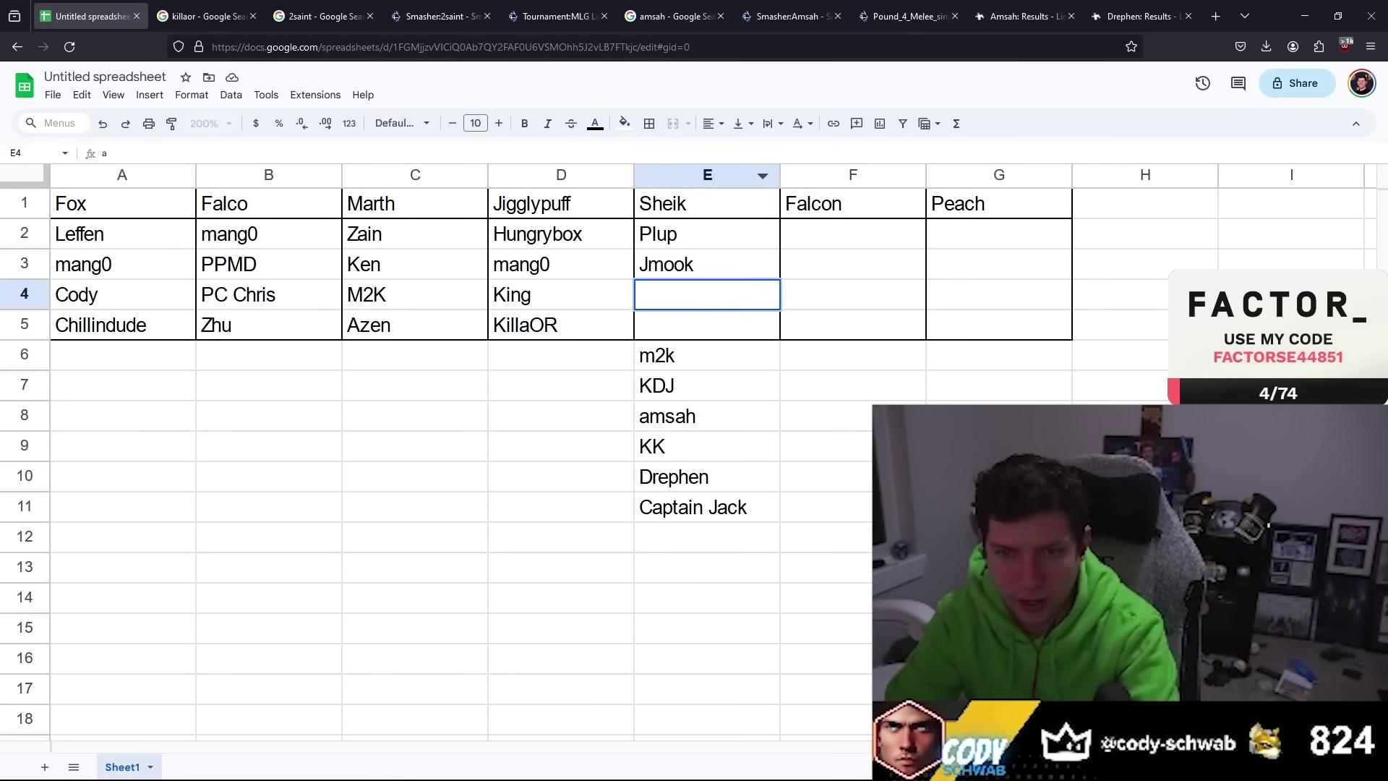
key("Return")
key("Down")
key("Down")
key("Down")
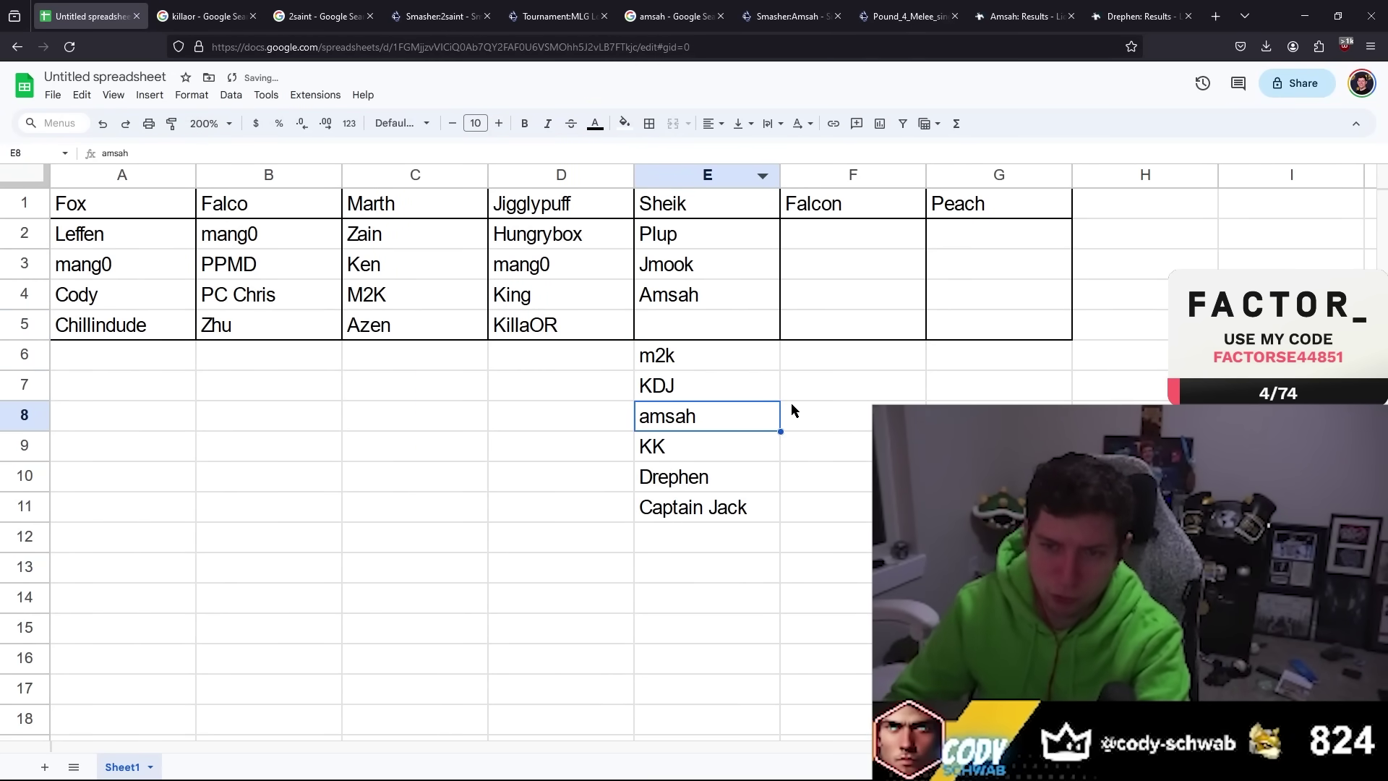
key("Delete")
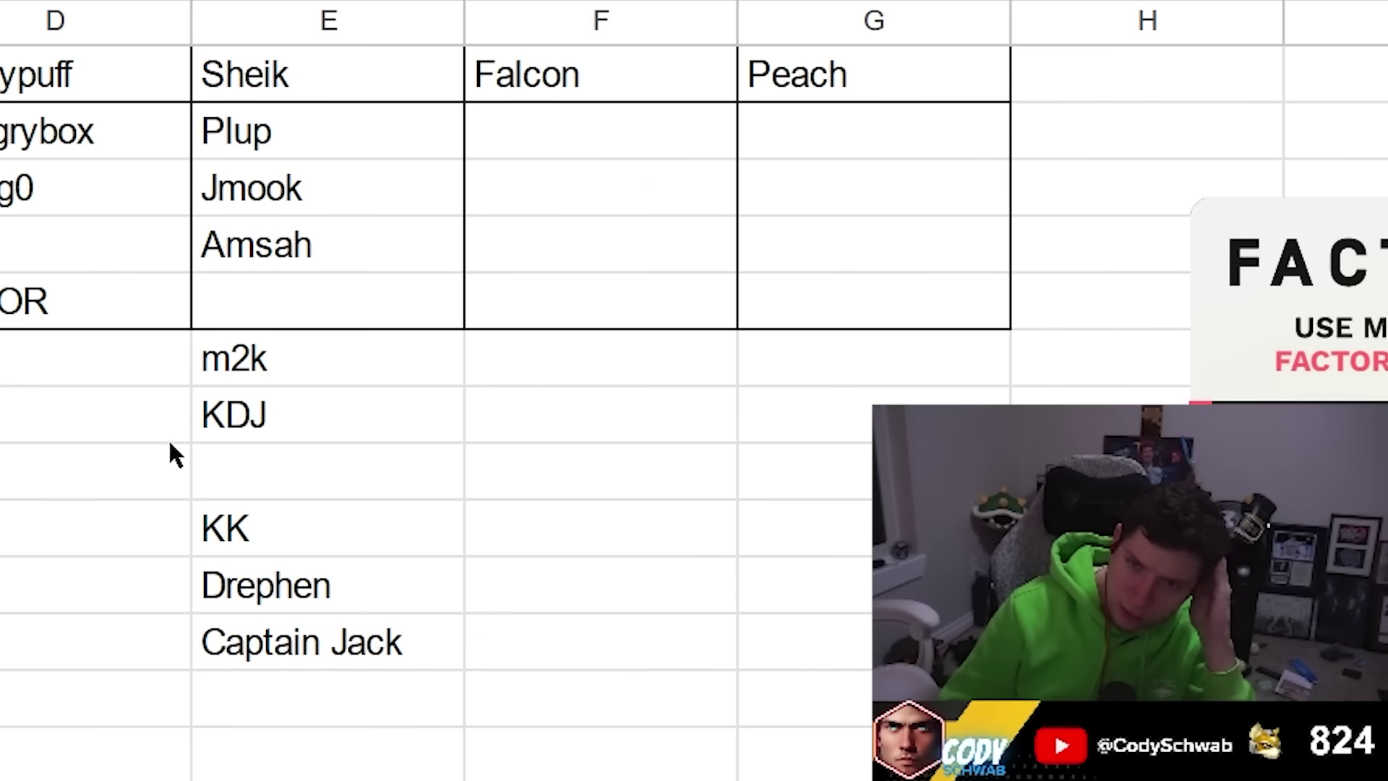
Move m2k from the candidate list in E6 up into cell E5 as the fourth Sheik player.
left_click(264, 366)
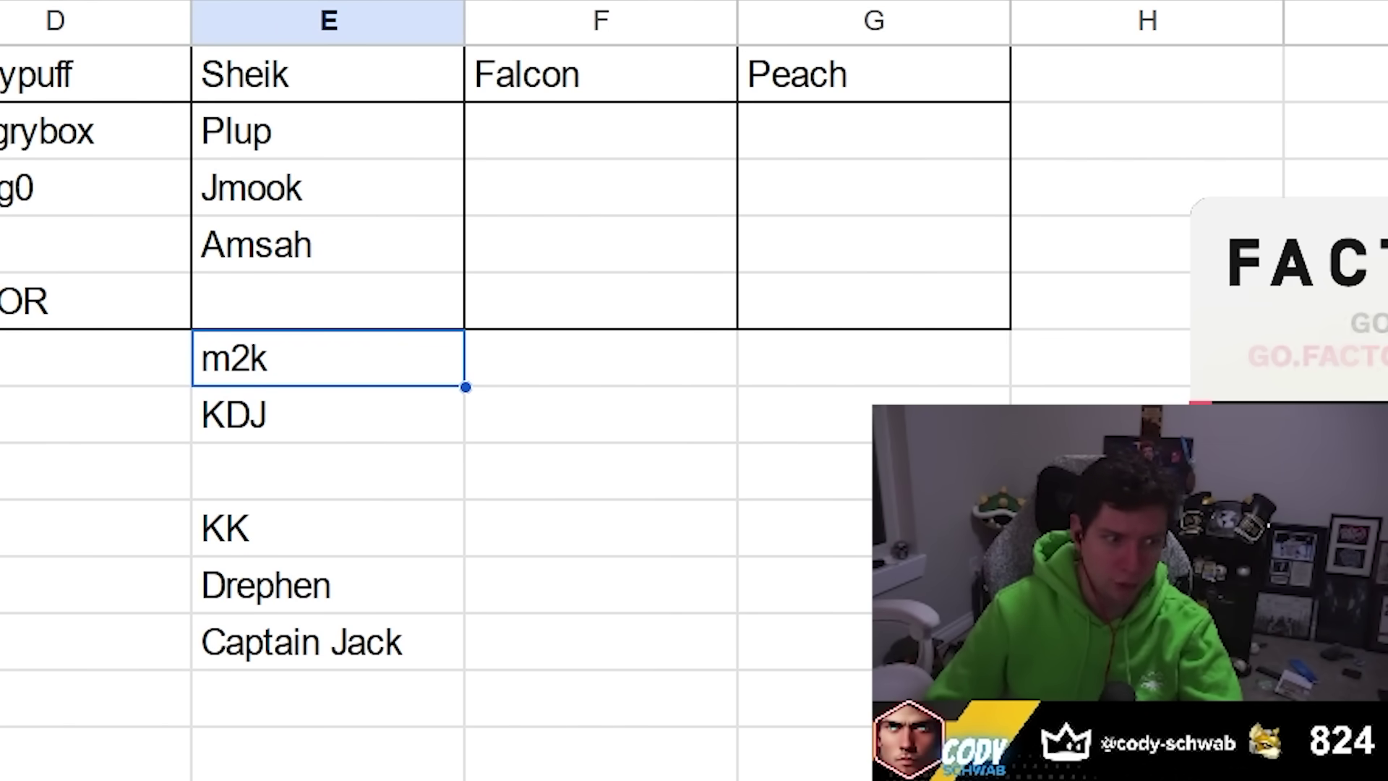
key("ctrl+z")
key("ctrl+x")
key("Up")
key("ctrl+v")
key("Down")
key("Up")
key("Up")
key("Down")
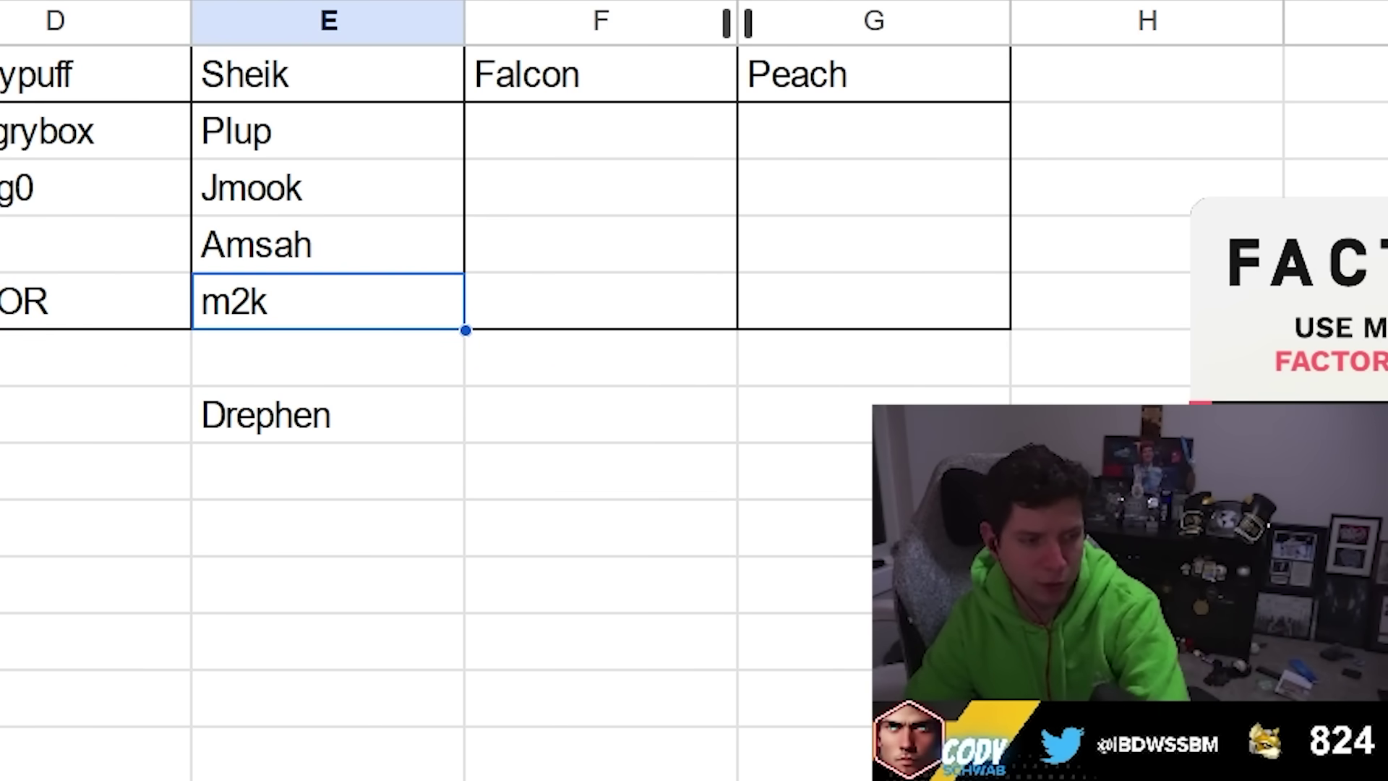
Fill the Falcon column in F2:F5 with Wizzrobe, Isai, Hax and S2J.
key("Down")
key("Down")
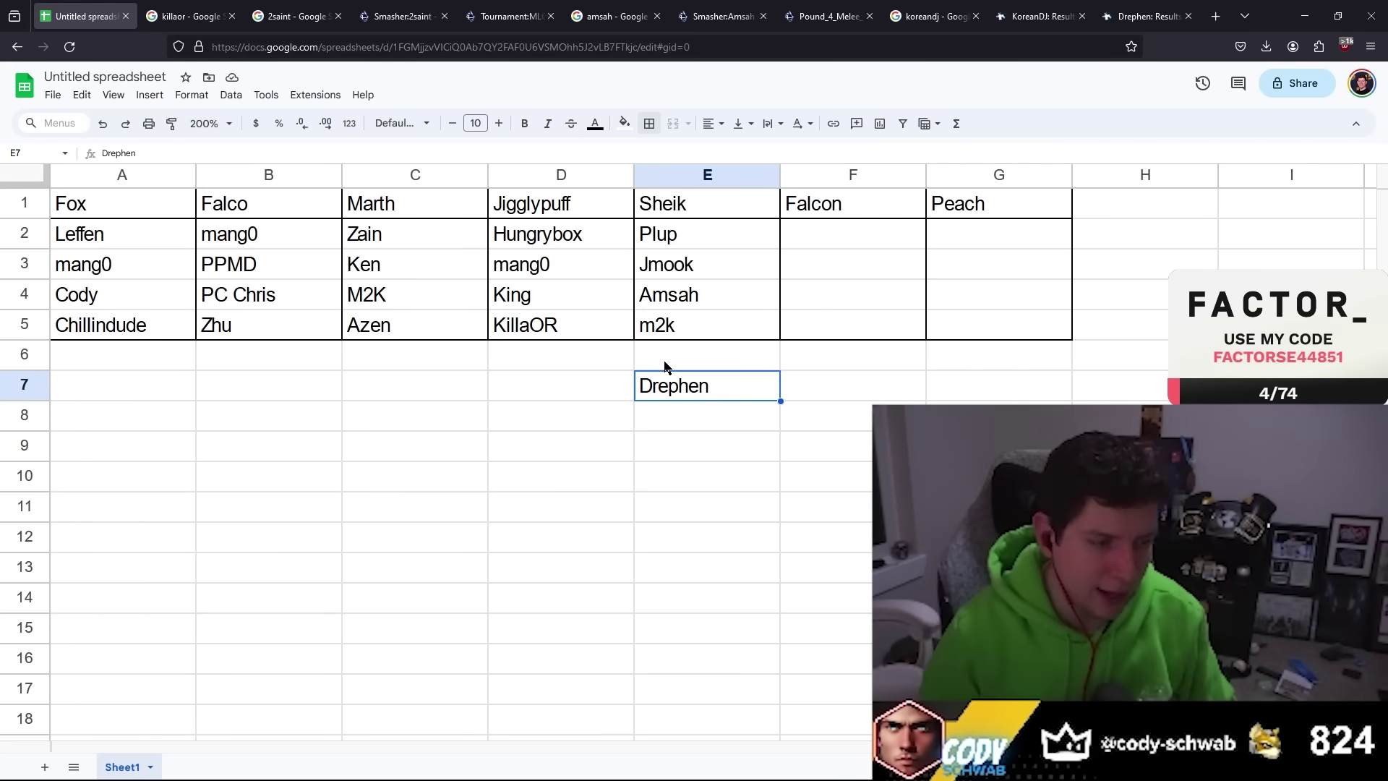
key("Right")
key("Up")
key("Up")
key("Up")
key("Up")
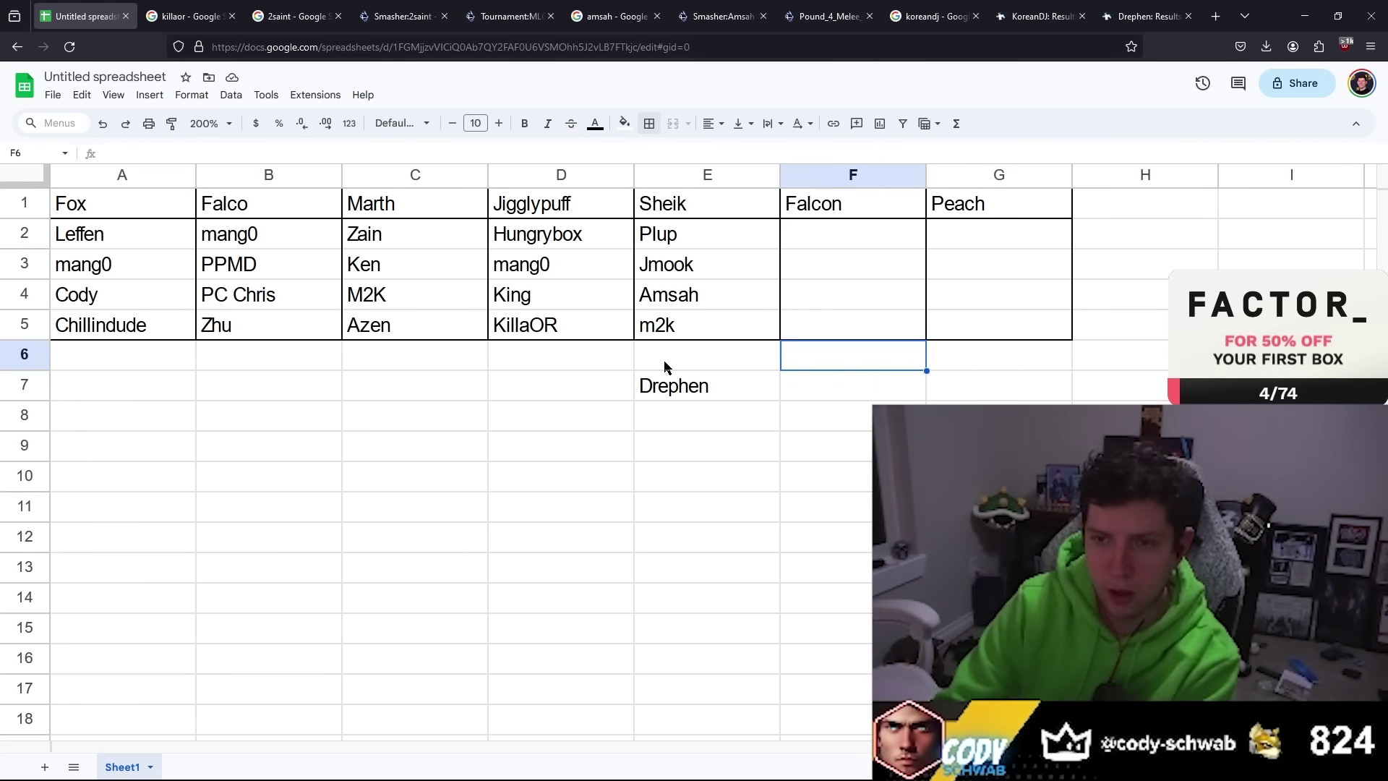
key("Up")
type("Wizzrobe")
key("Return")
type("Isai")
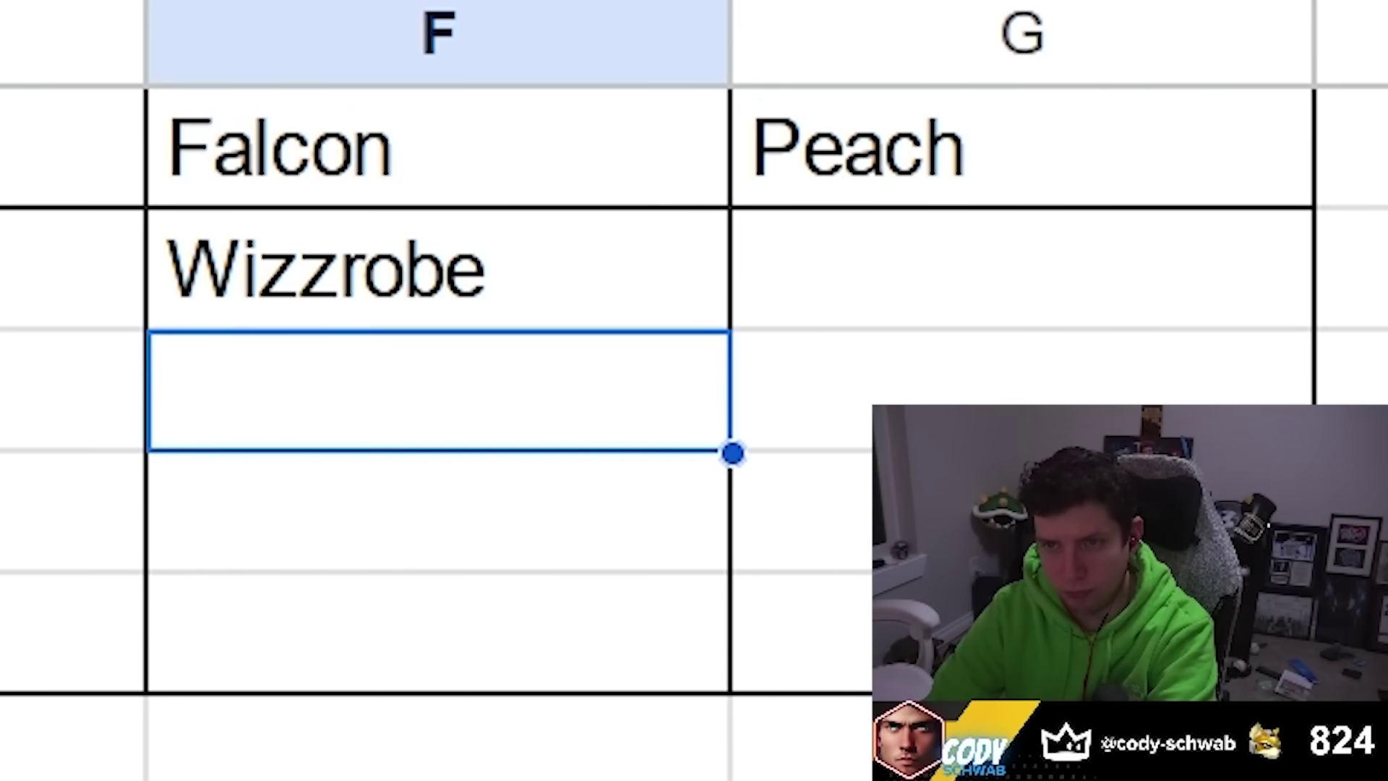
key("Return")
type("Hax")
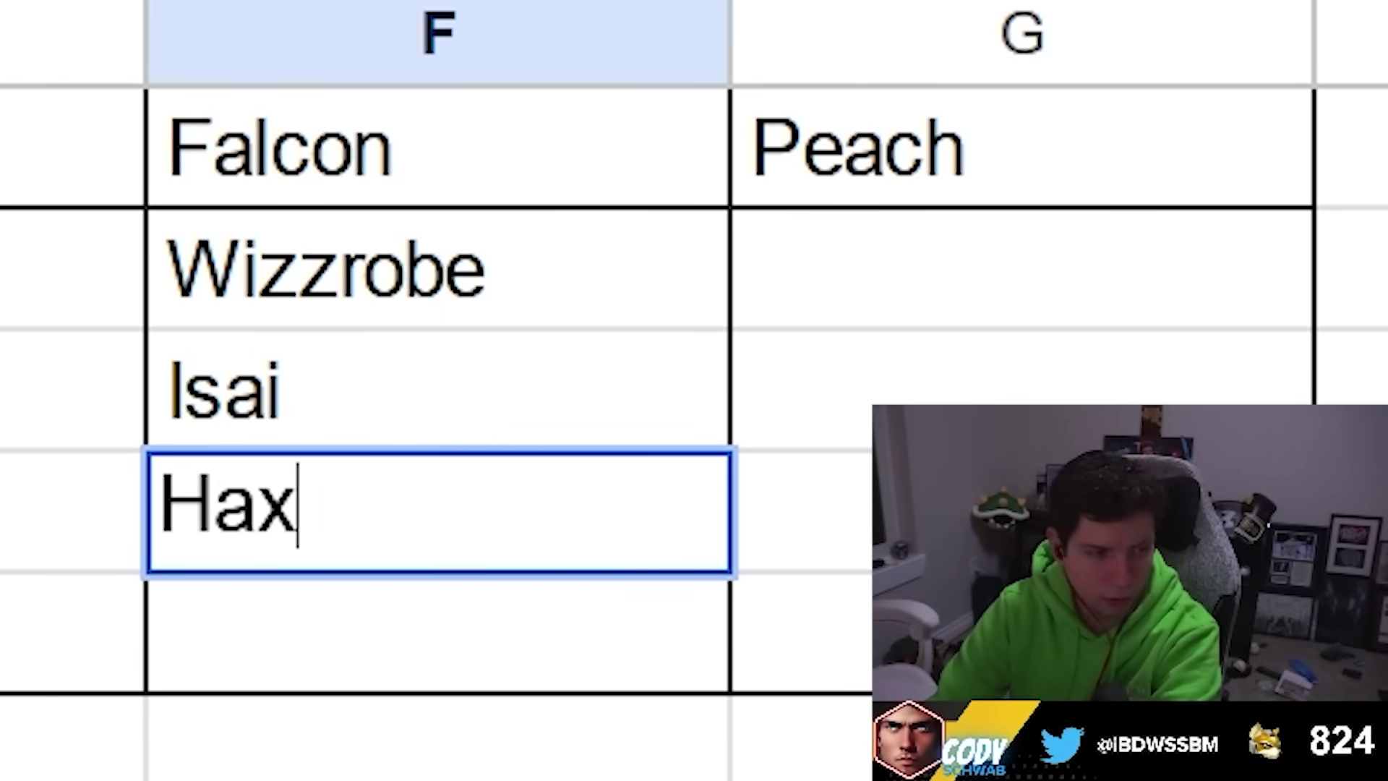
key("Return")
type("S2J")
key("Return")
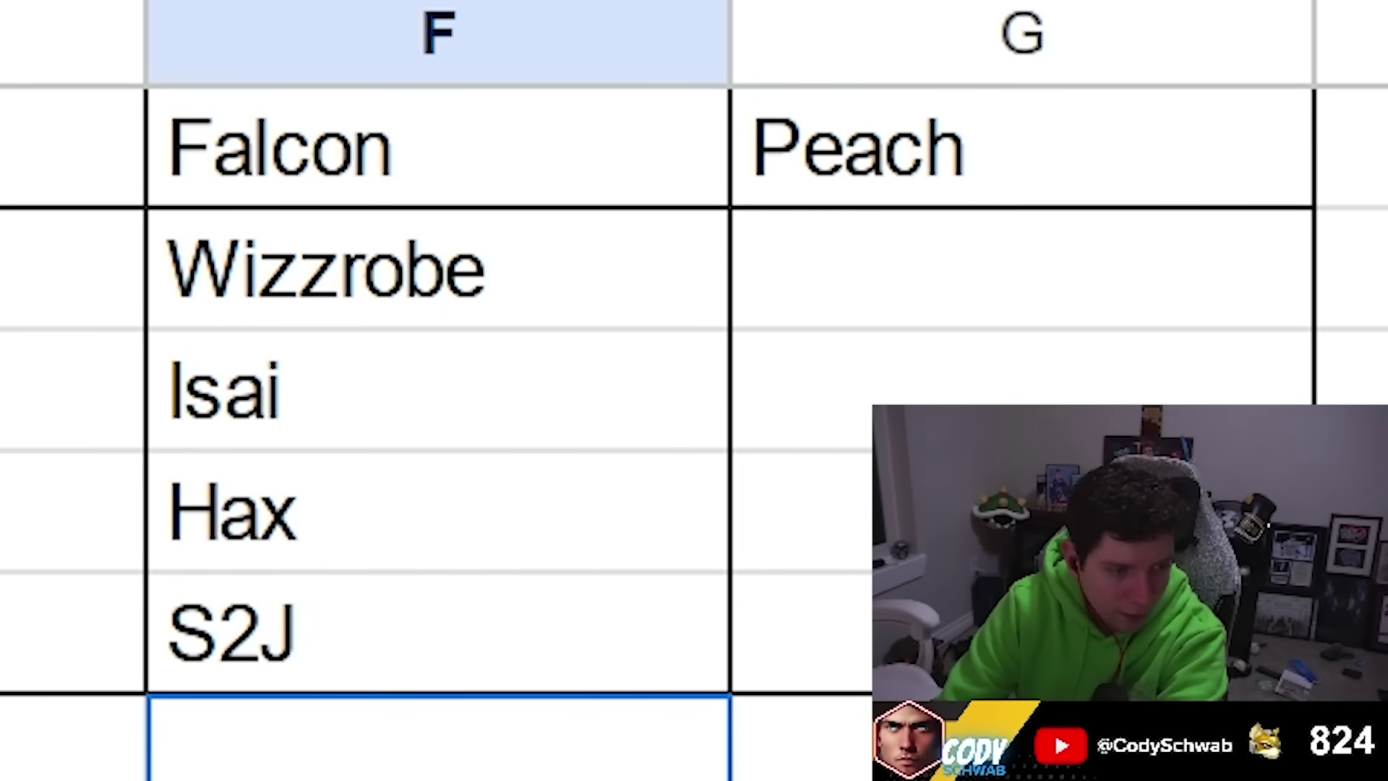
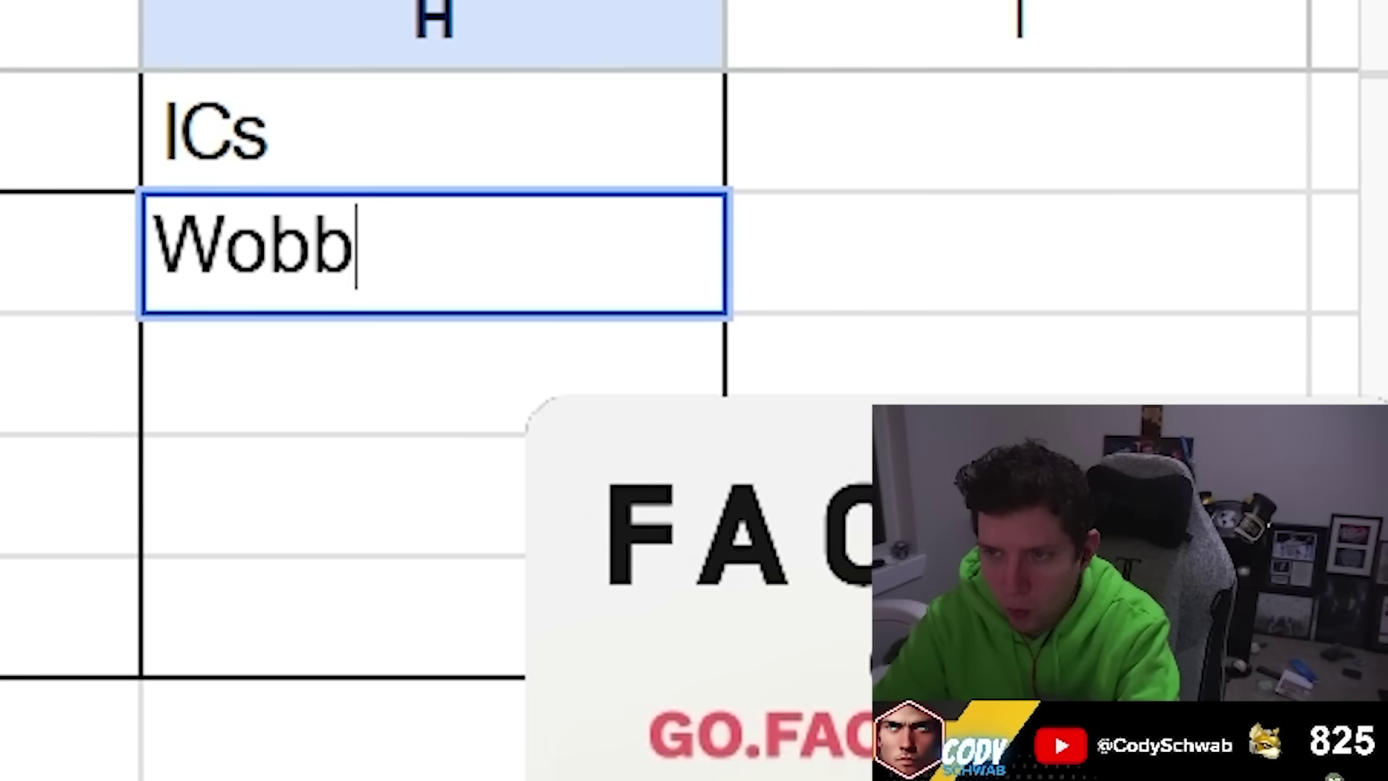
Complete the ICs column in H2:H5 with Wobbles, ChuDat, Fly Amanita and SluG.
key("Return")
type("ChuD")
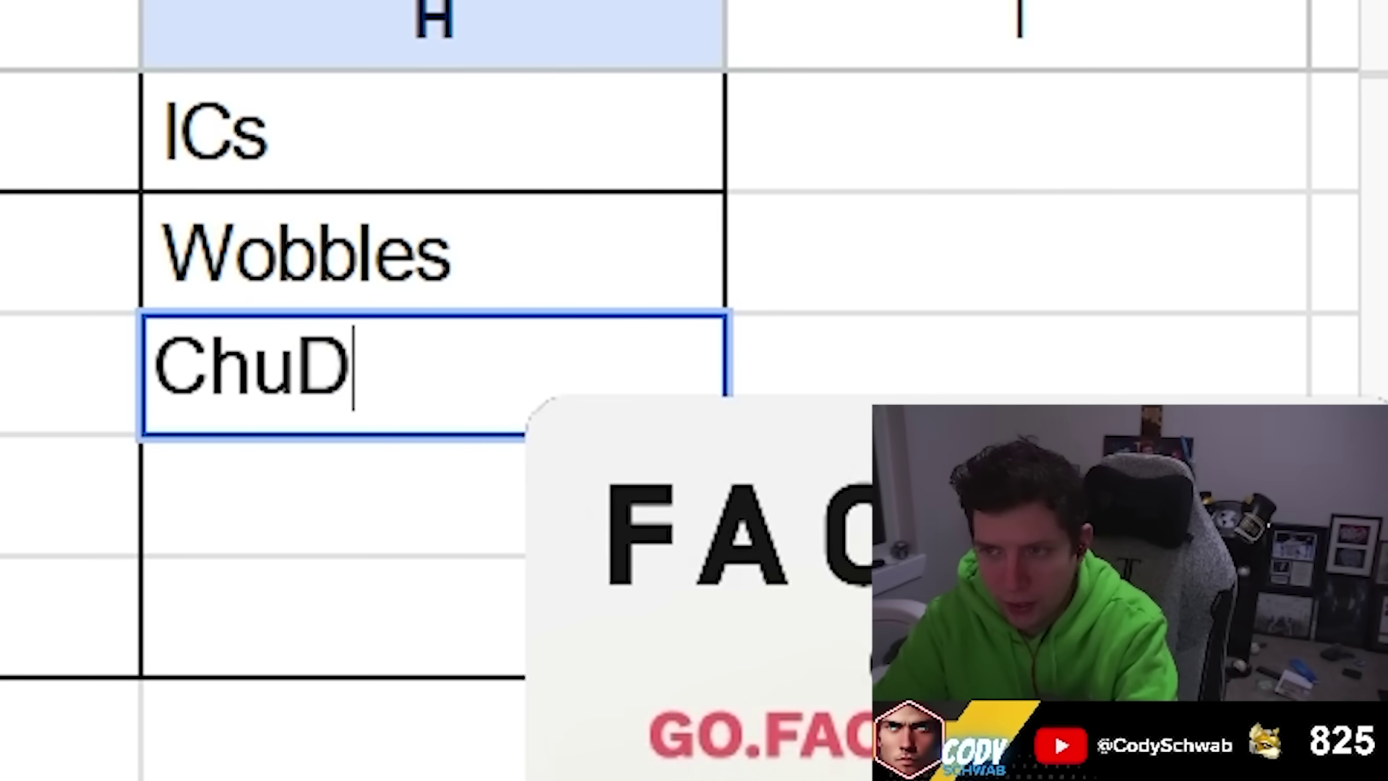
type("at")
key("Return")
type("Fly Amani")
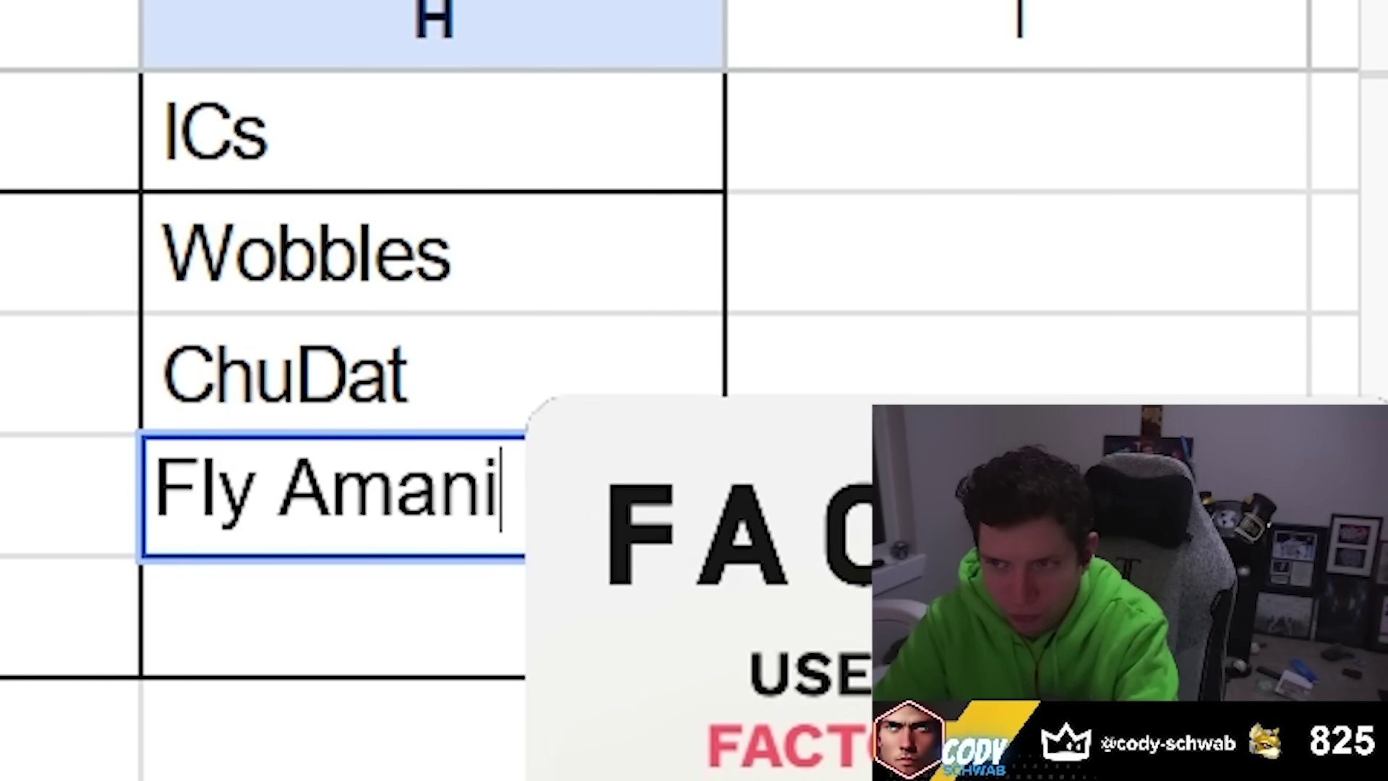
type("t")
key("Return")
type("SluG")
key("Return")
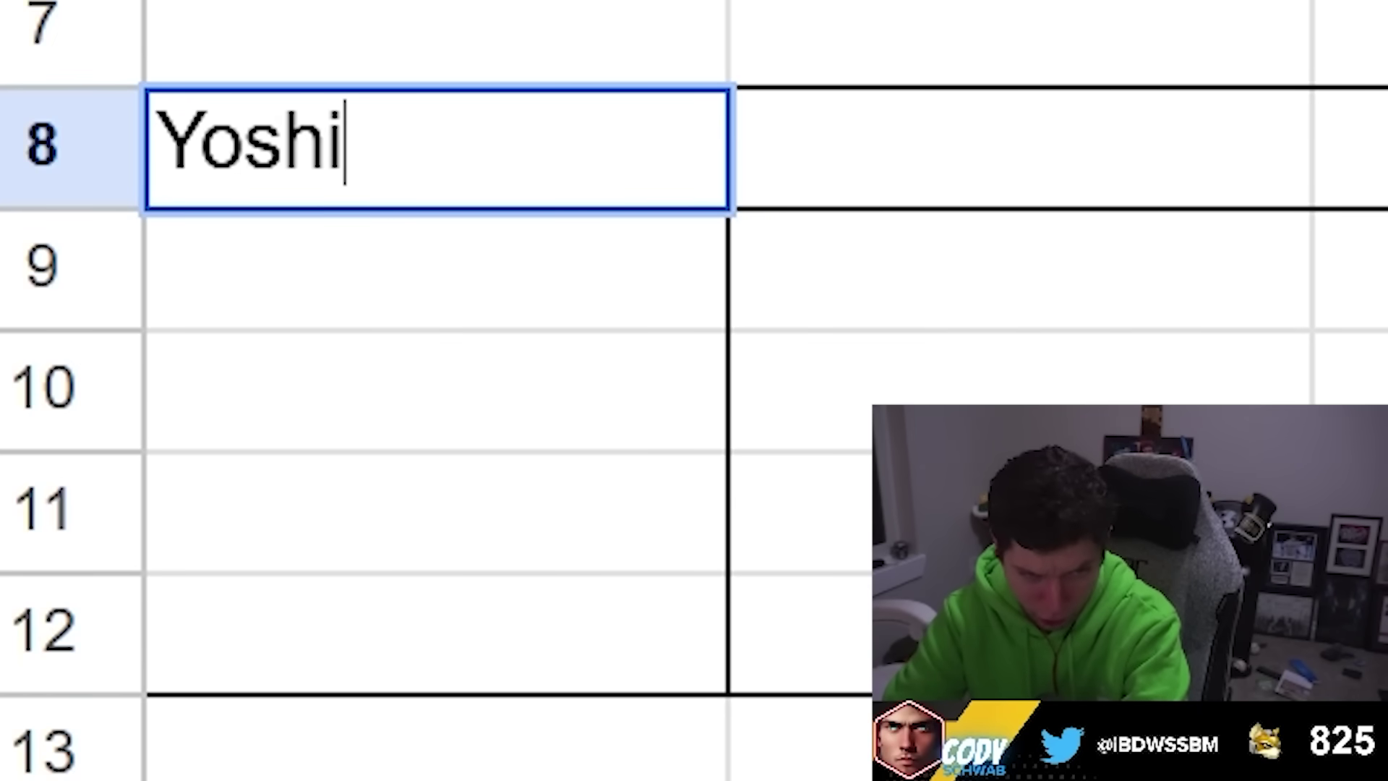
Head the first column of the second table Yoshi in A8 and enter aMSa as its first player.
key("Return")
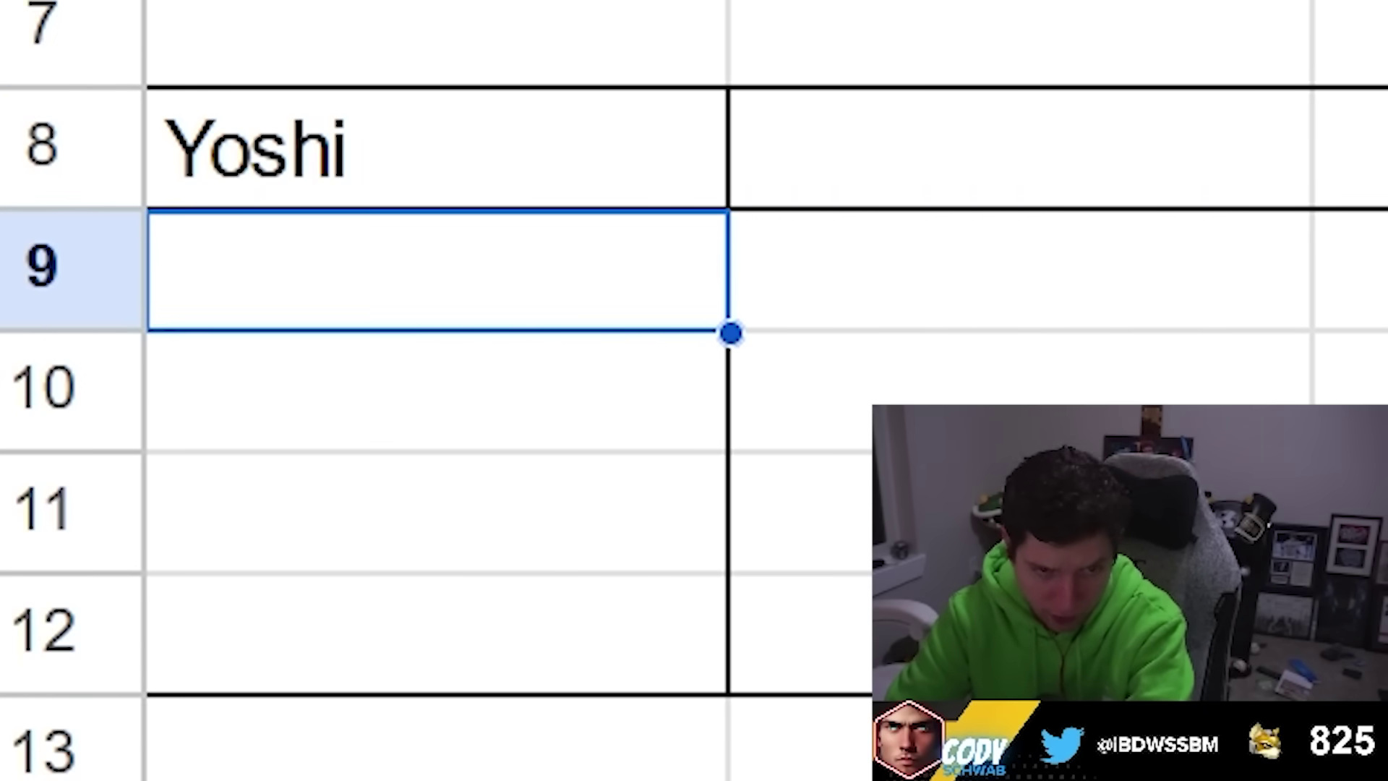
type("A")
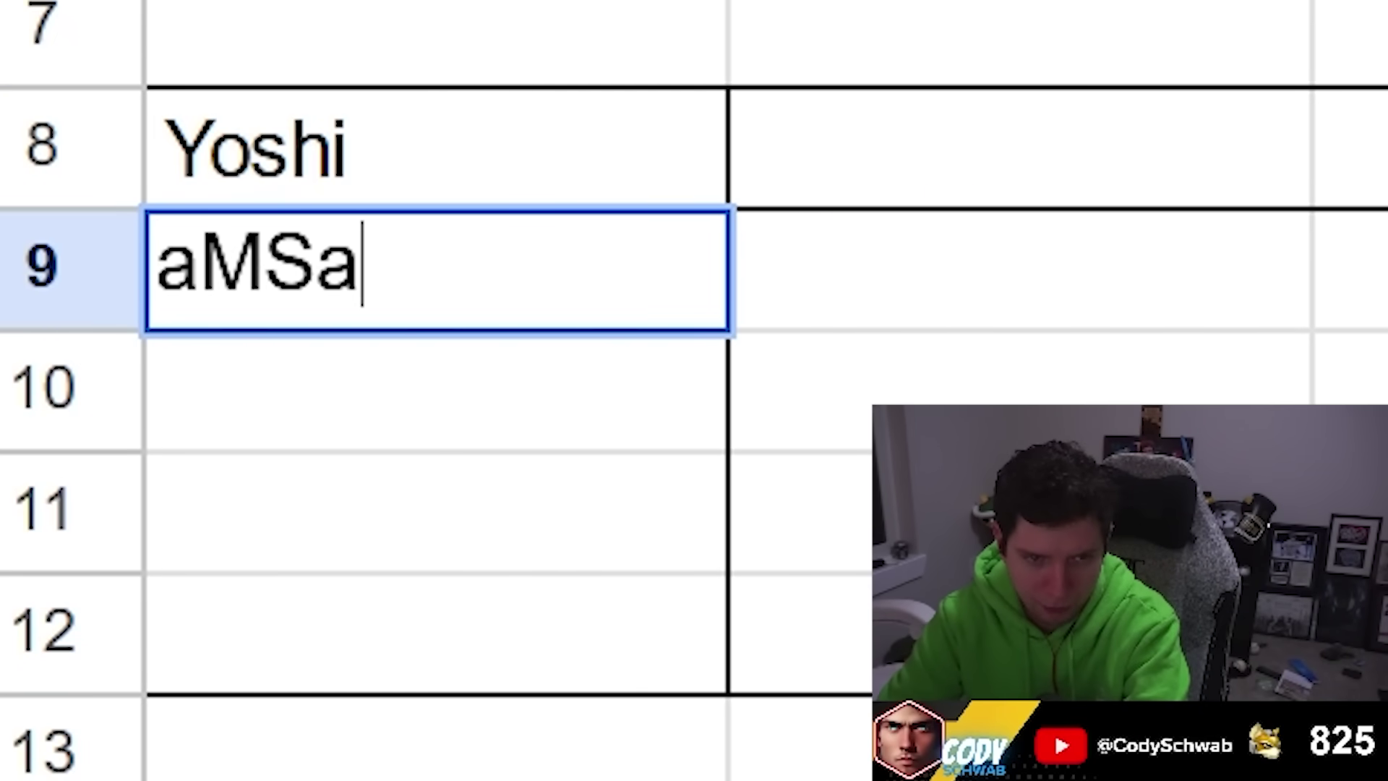
key("Return")
Fill the remaining Yoshi spots in A10:A12 with the placeholders ...amsa, amsa? and leffen ROFL.
type("???????")
key("Return")
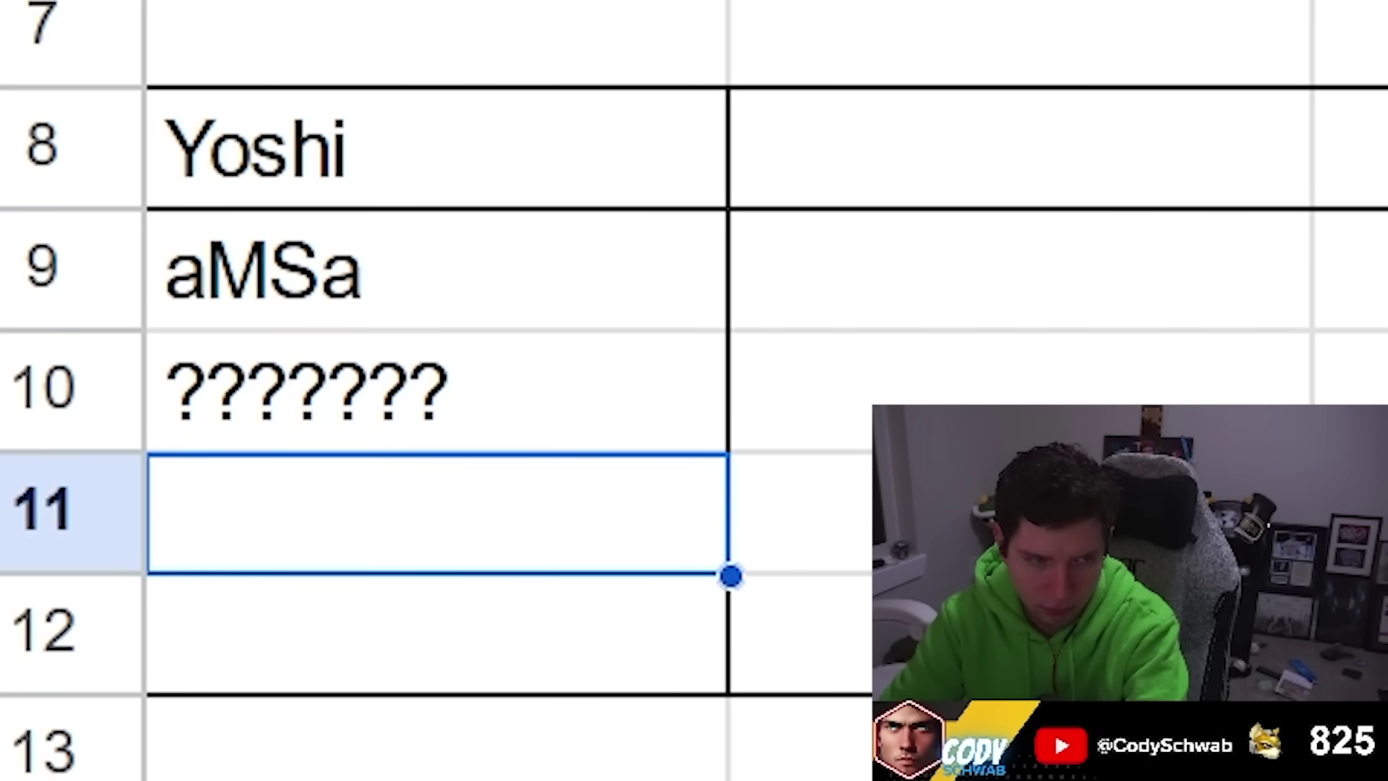
left_click(437, 392)
type("...amsa")
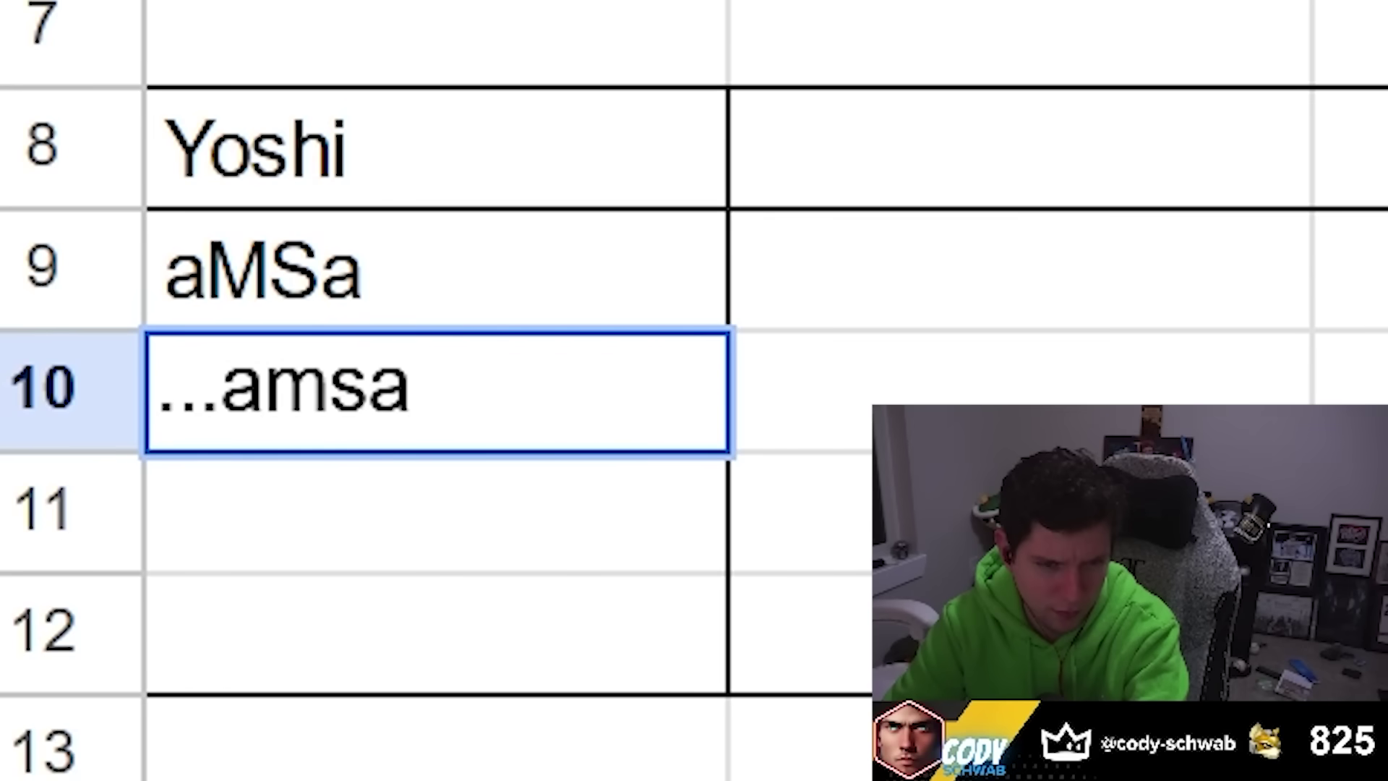
key("Return")
type("amsa?")
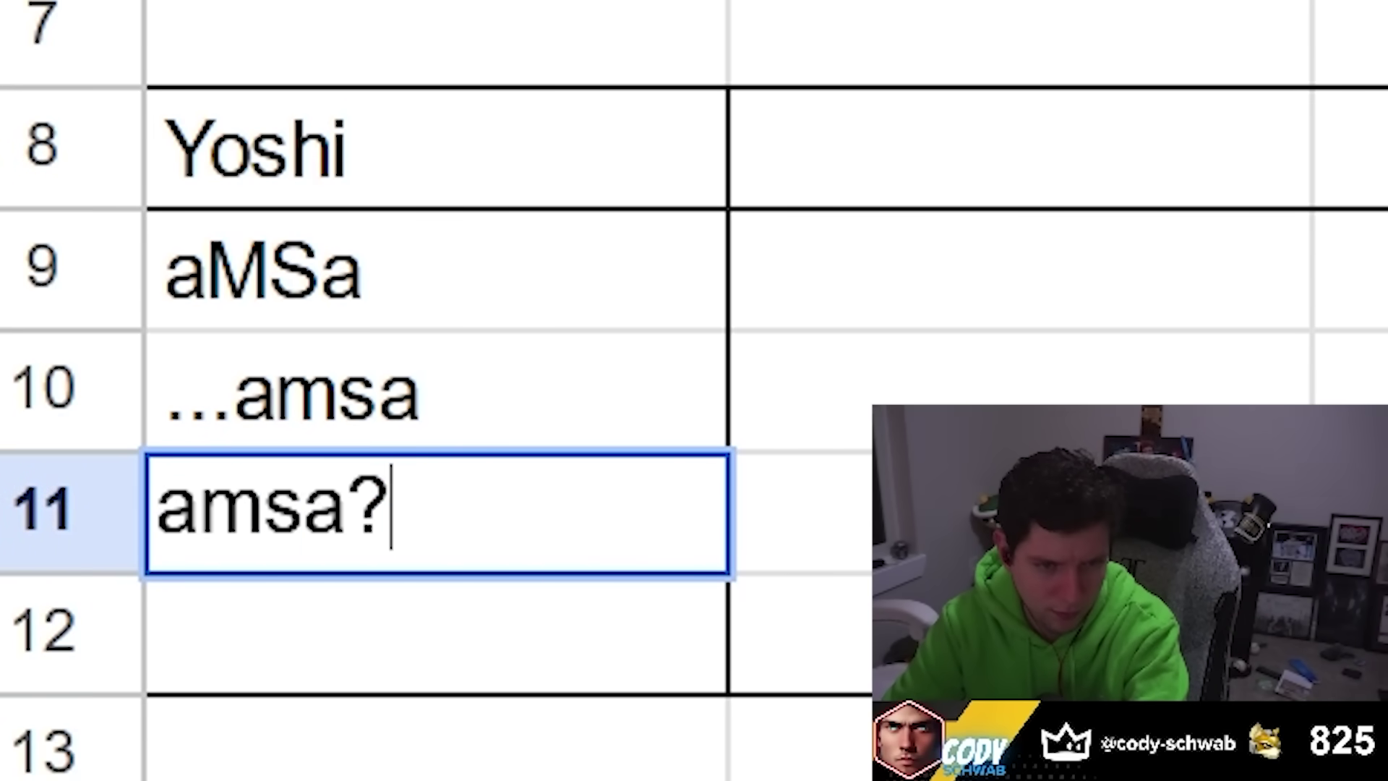
key("Return")
type("leffen ROF")
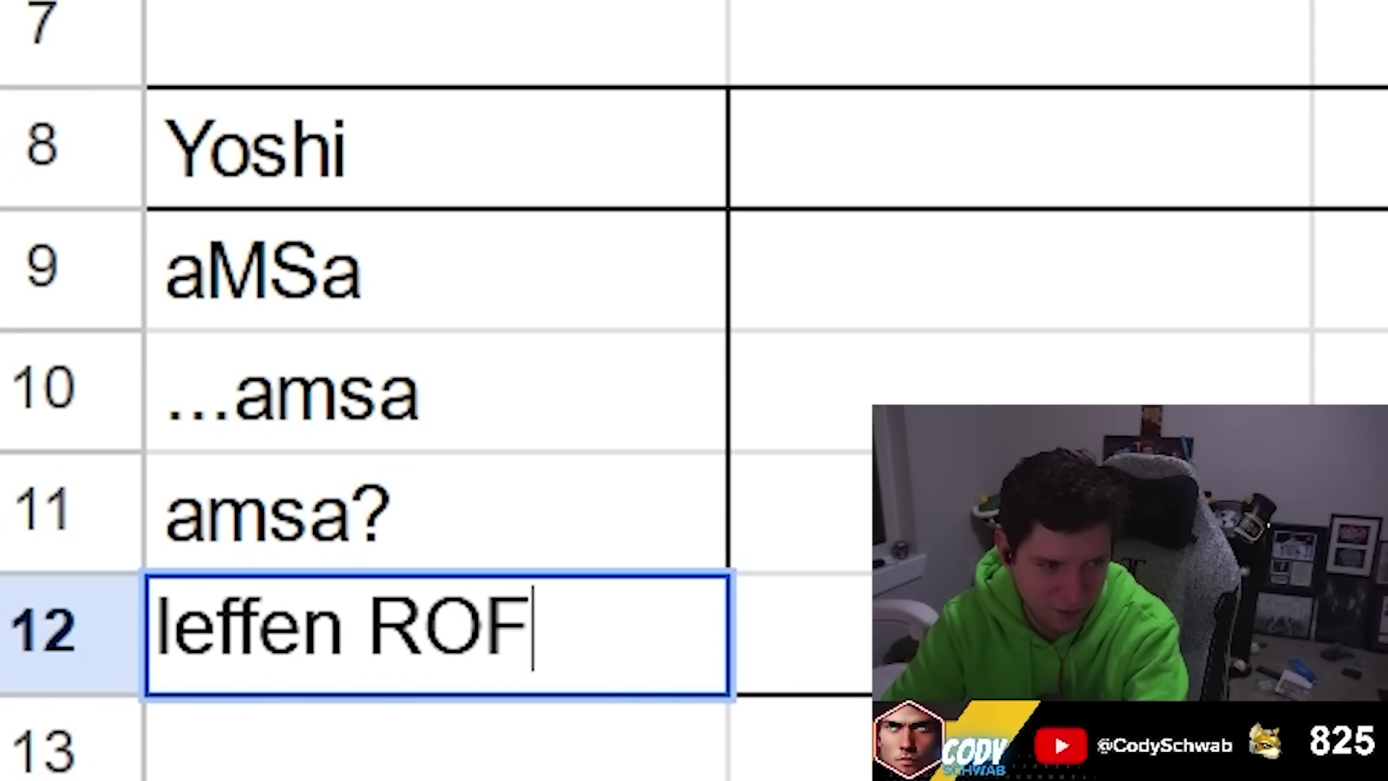
type("L")
key("Return")
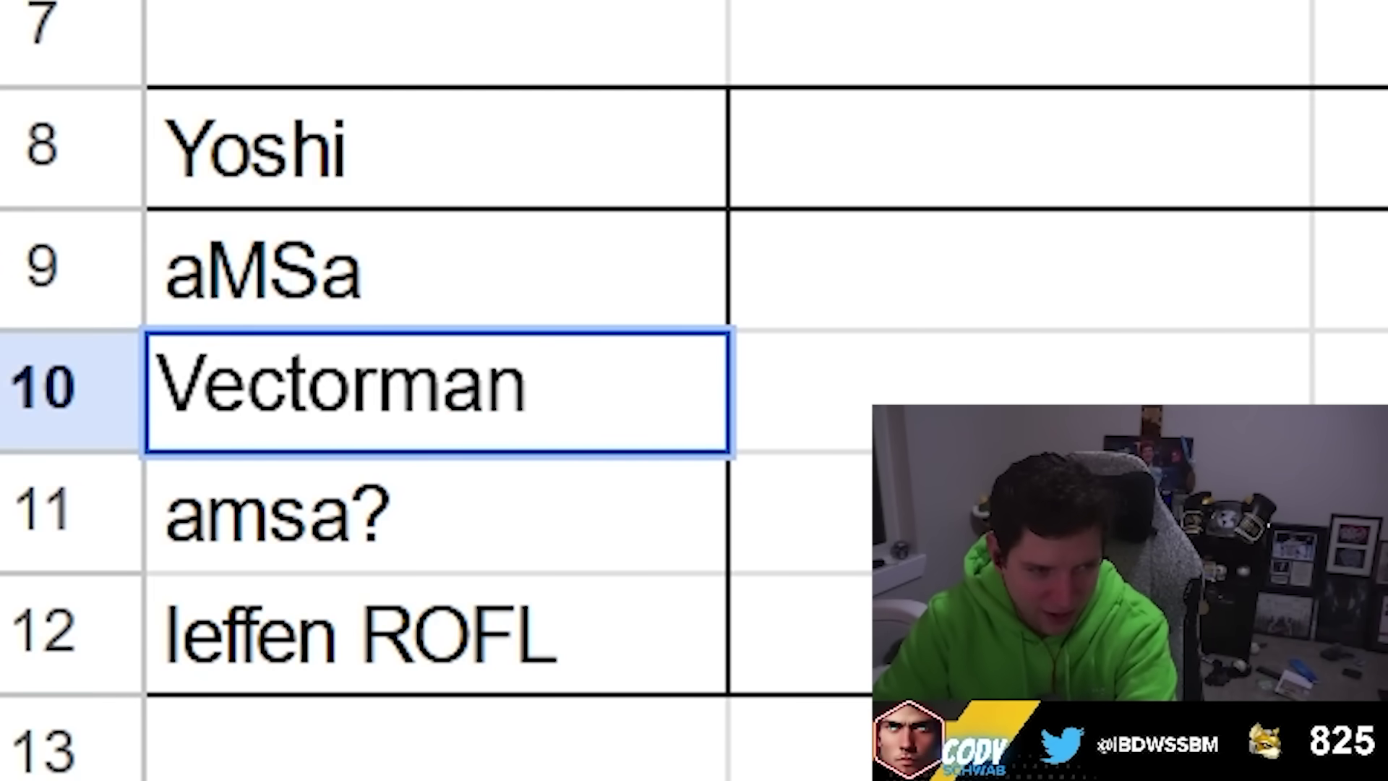
Replace the Yoshi placeholders in A10:A12 with Vectorman, Fumi and Nebbii.
key("Return")
type("N")
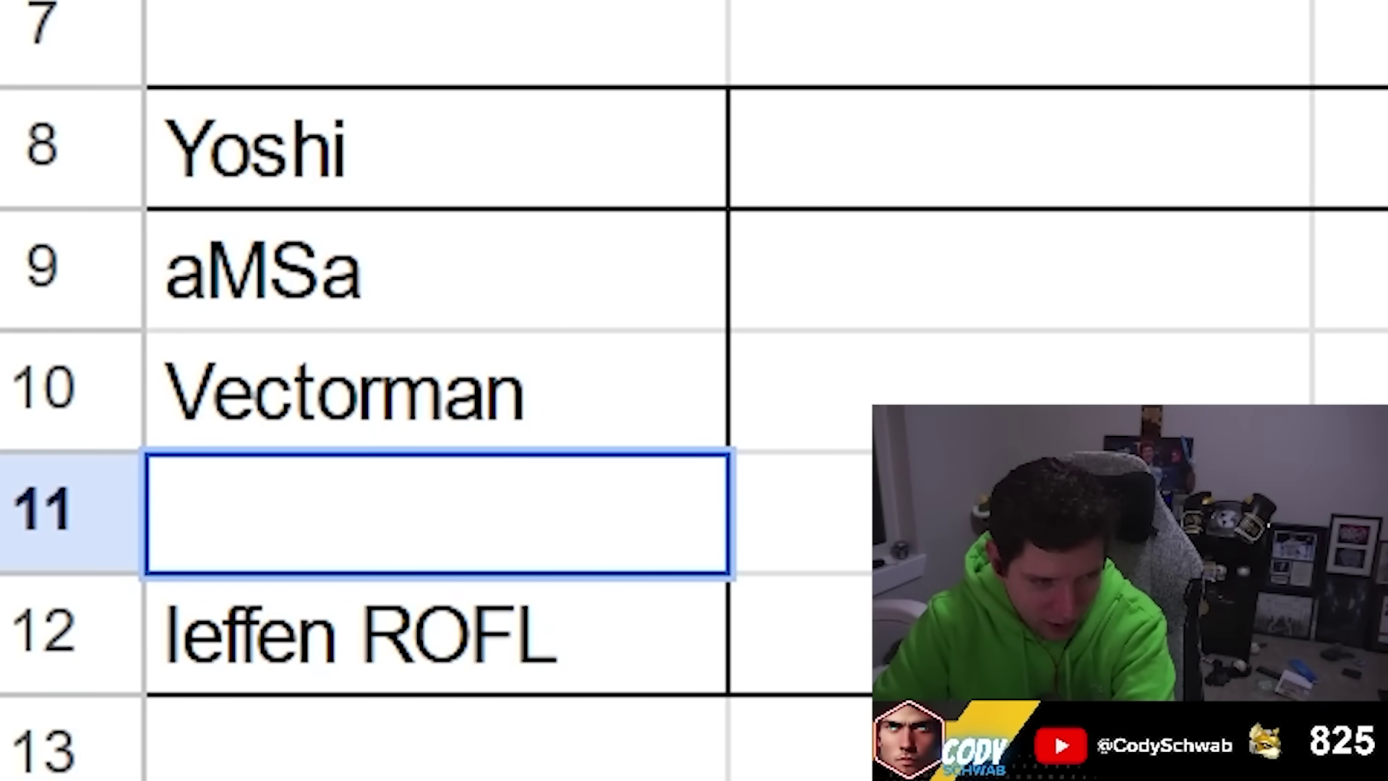
type("Fumi")
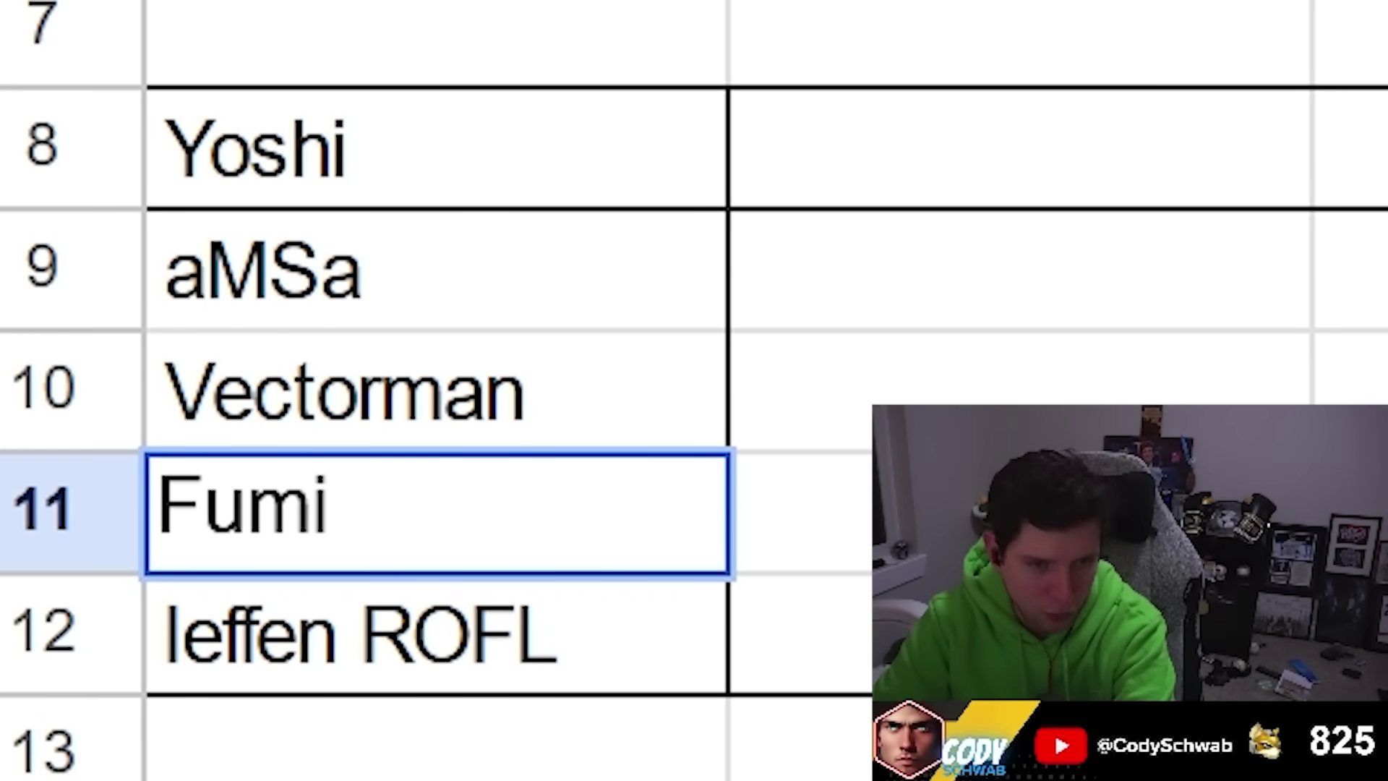
key("Return")
key("Right")
left_click(795, 512)
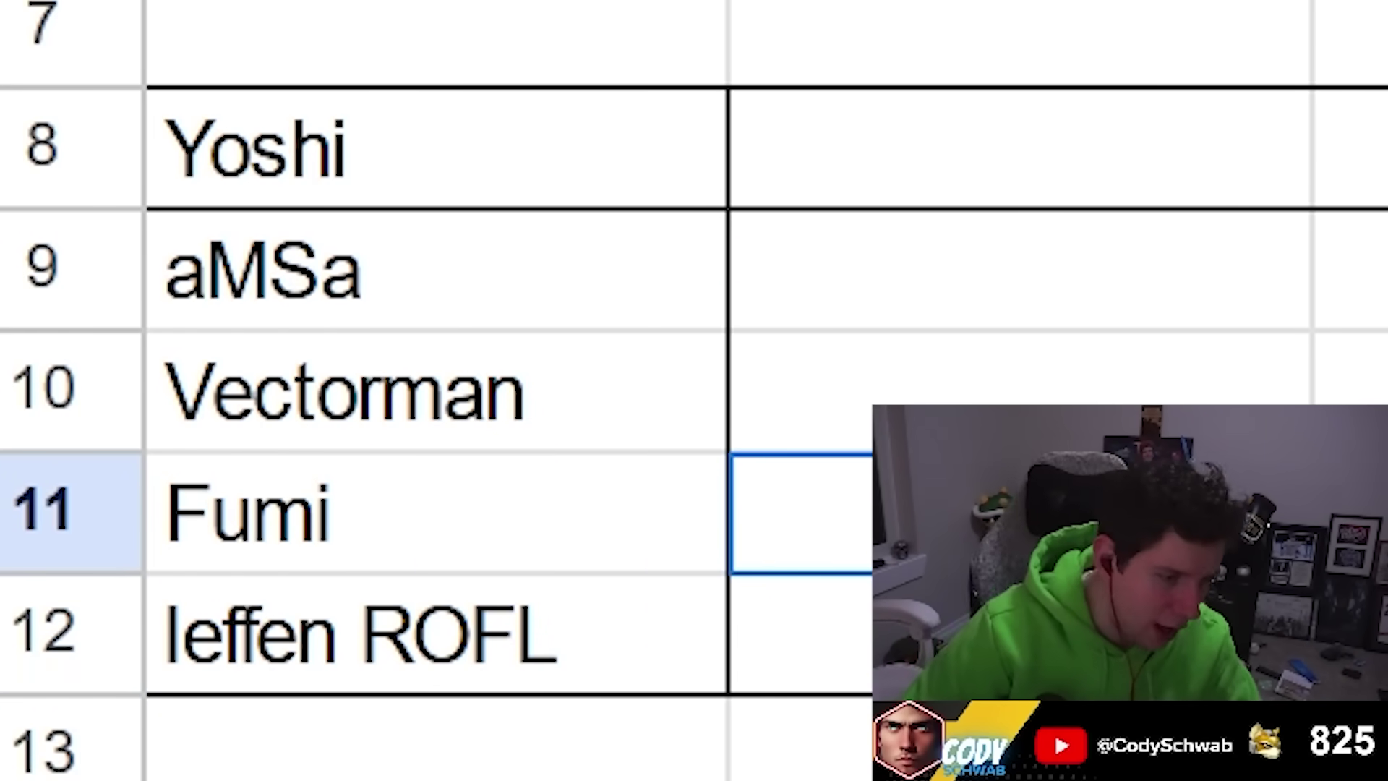
left_click(361, 635)
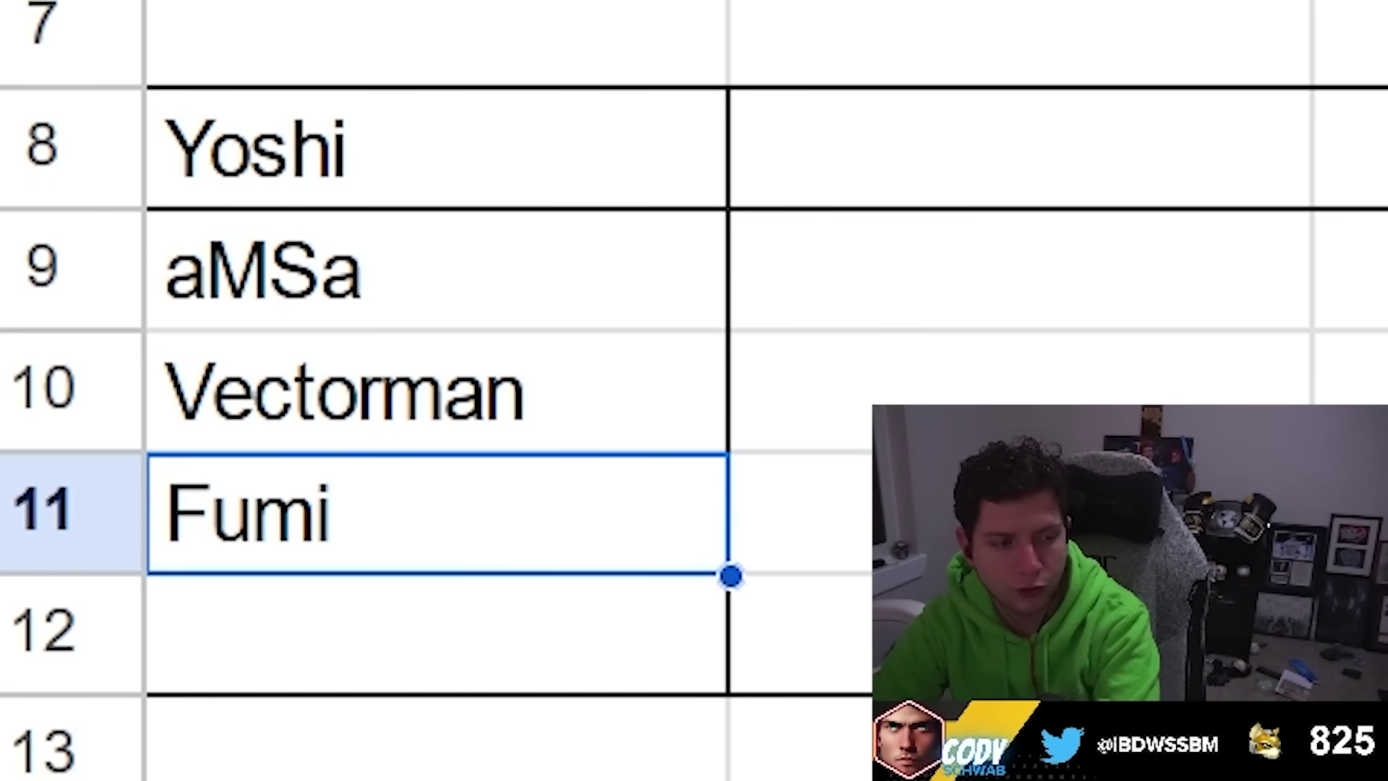
left_click(436, 634)
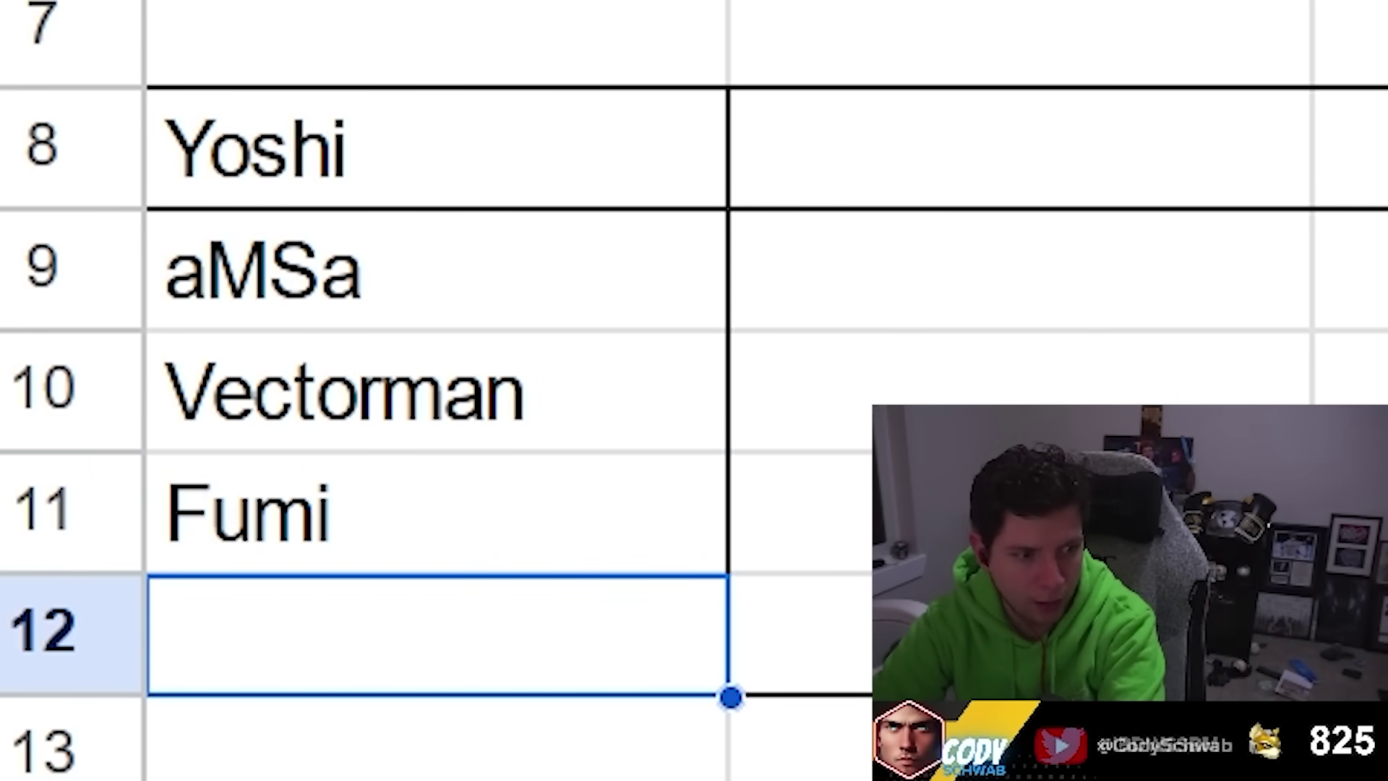
type("Nebbii")
key("Return")
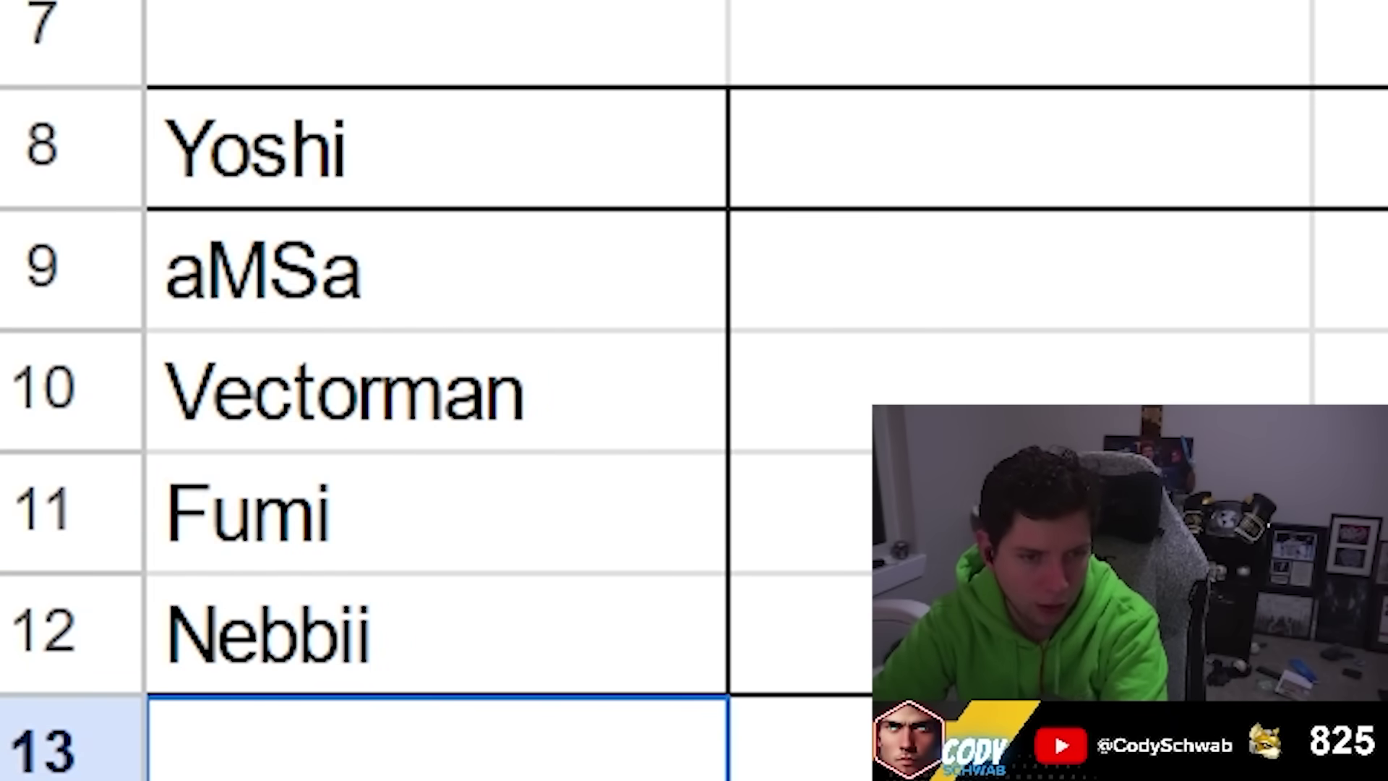
left_click(436, 634)
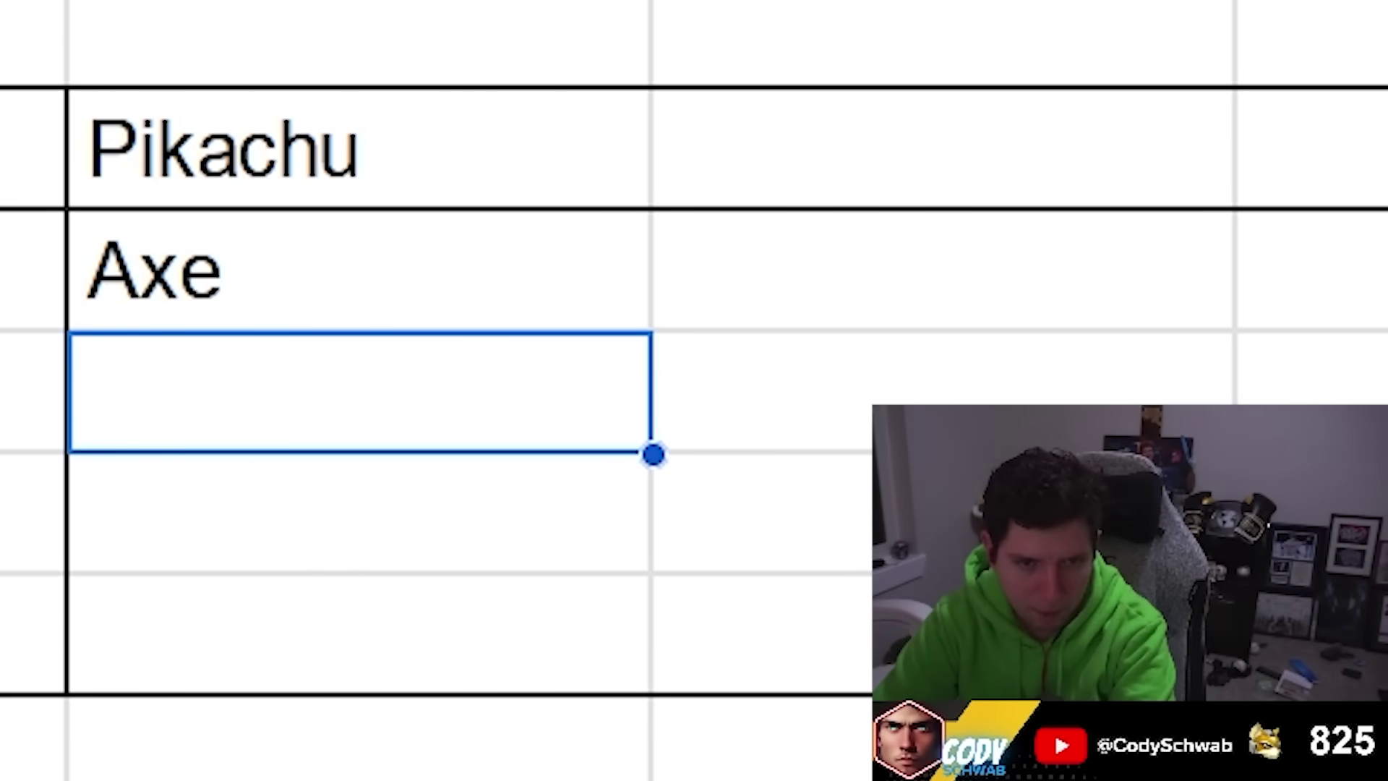
Enter Swift below Anther as the fourth player in the Pikachu column.
left_click_drag(571, 199, 484, 452)
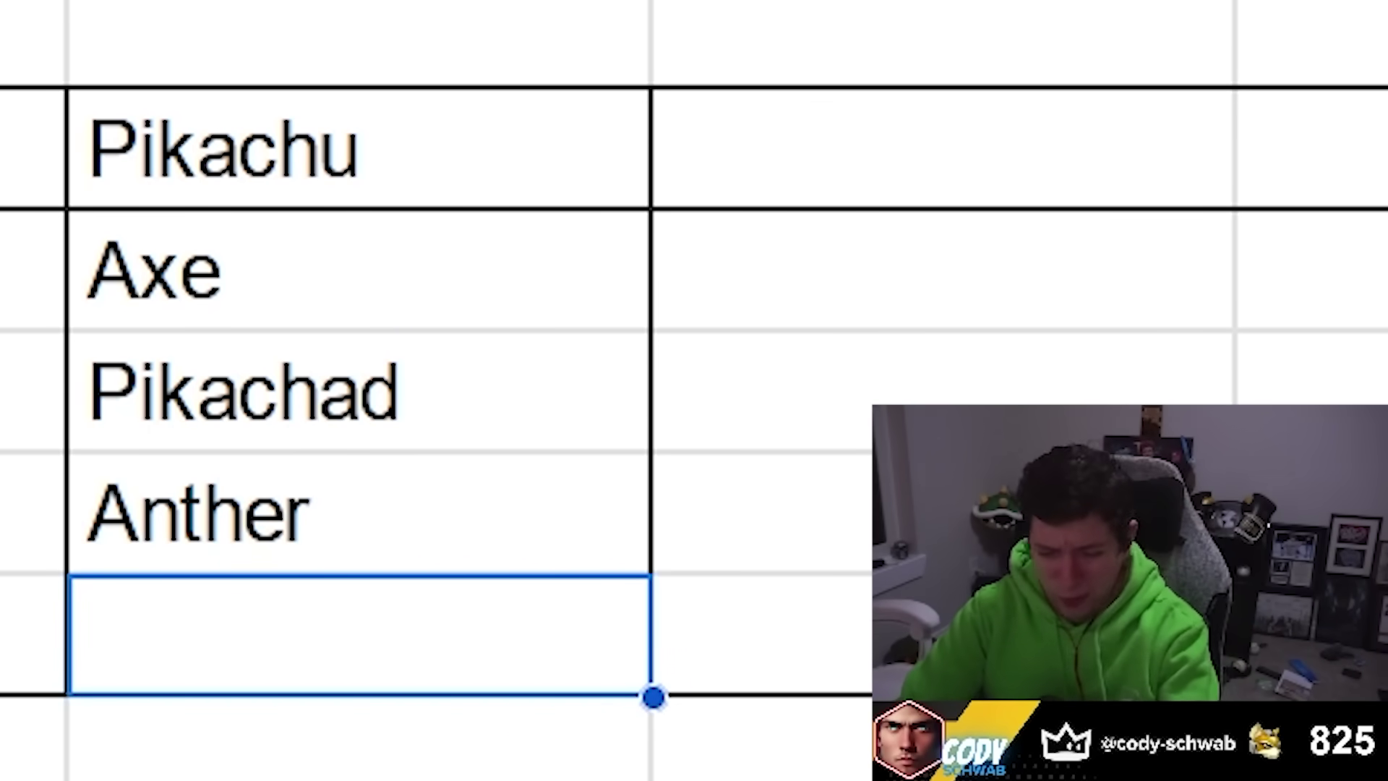
type("Swift")
key("Tab")
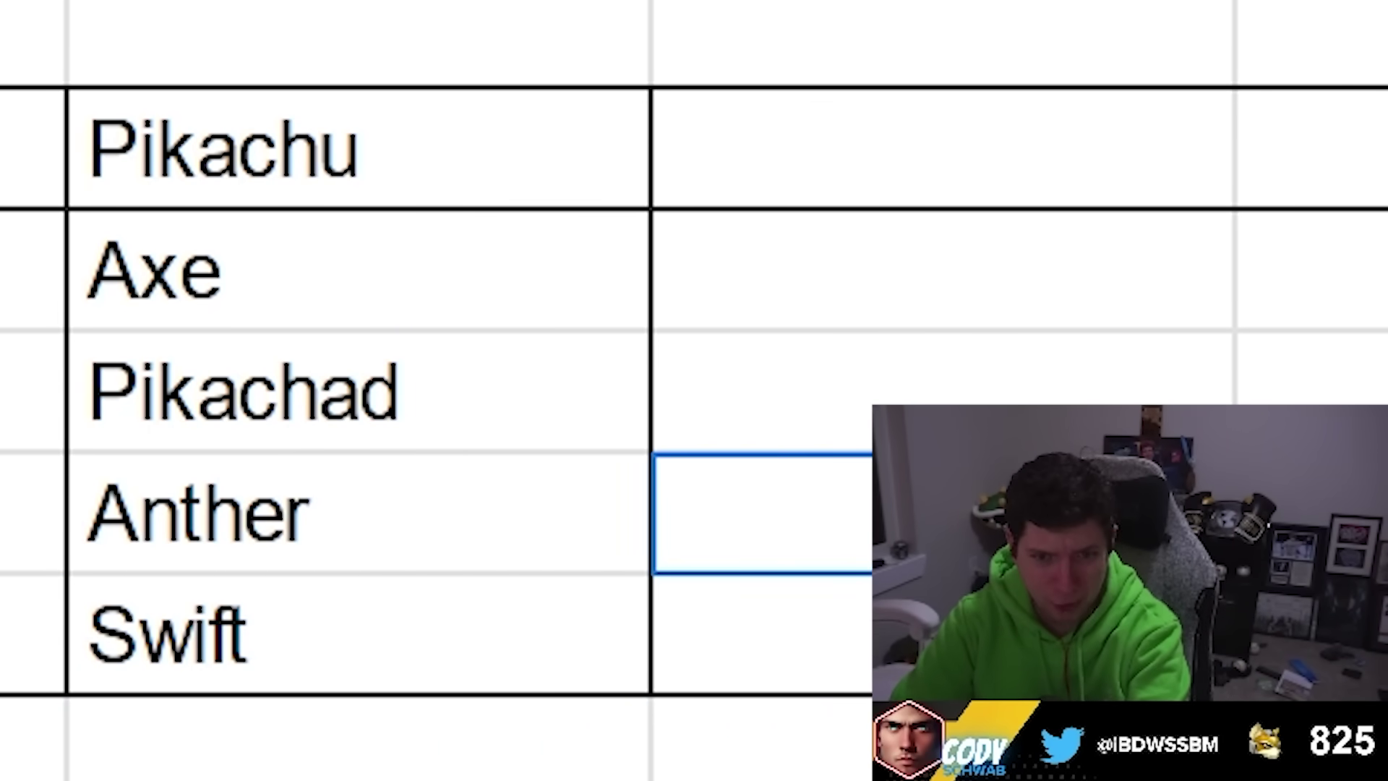
Head the next empty column of the second table Samus and enter Morsecode as its first entry.
left_click(940, 148)
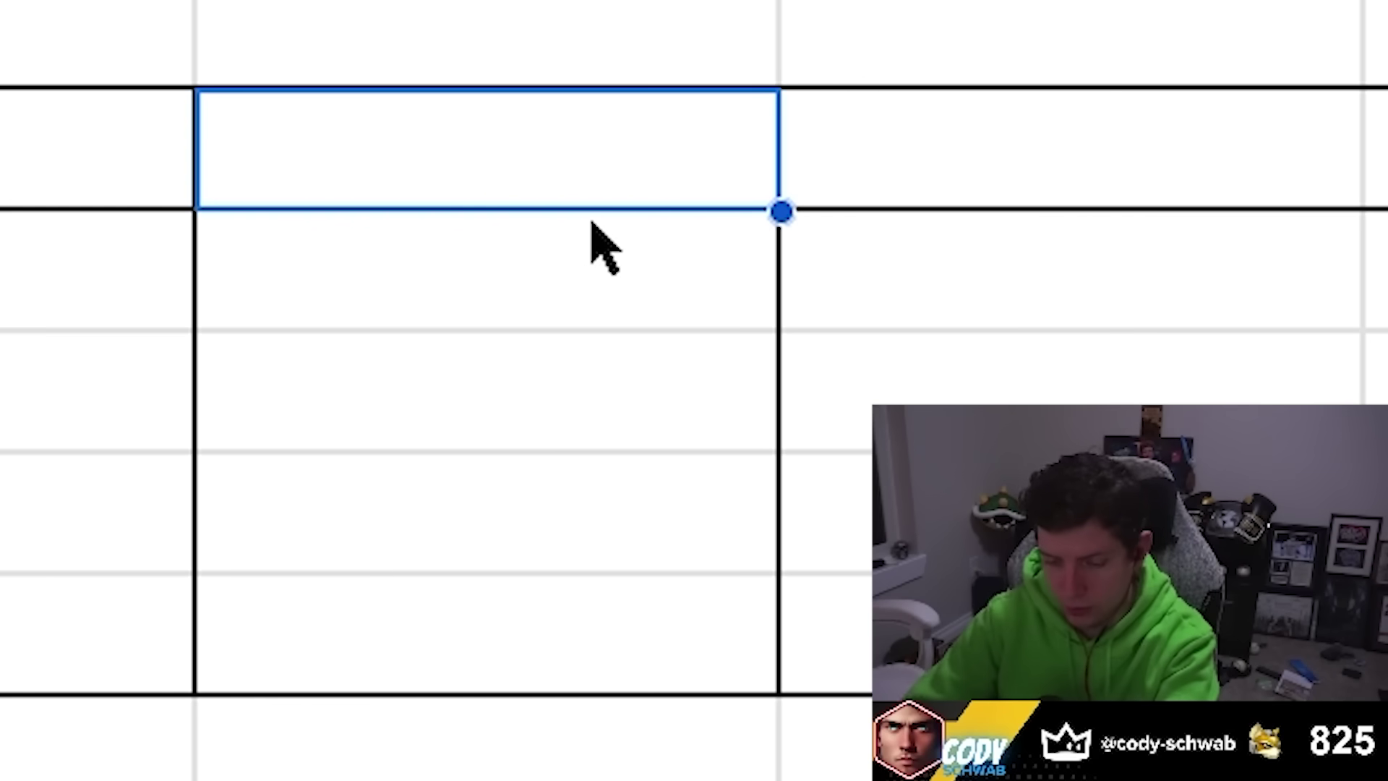
type("Samus")
key("Return")
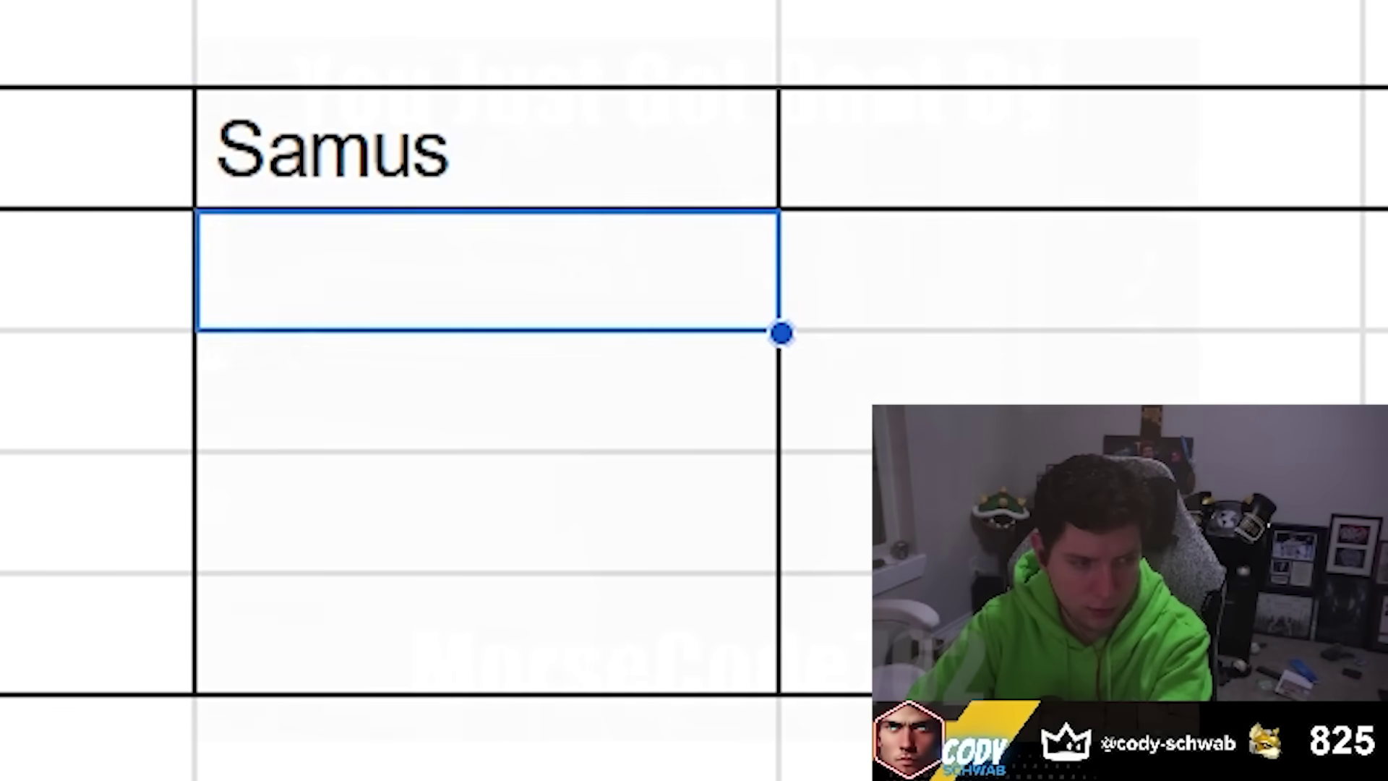
type("Morsecode")
key("Return")
Fill the three remaining Samus spots below Morsecode with the placeholders Morsegoat, Mt. Dew and Hugo.
type("Morsecgoa")
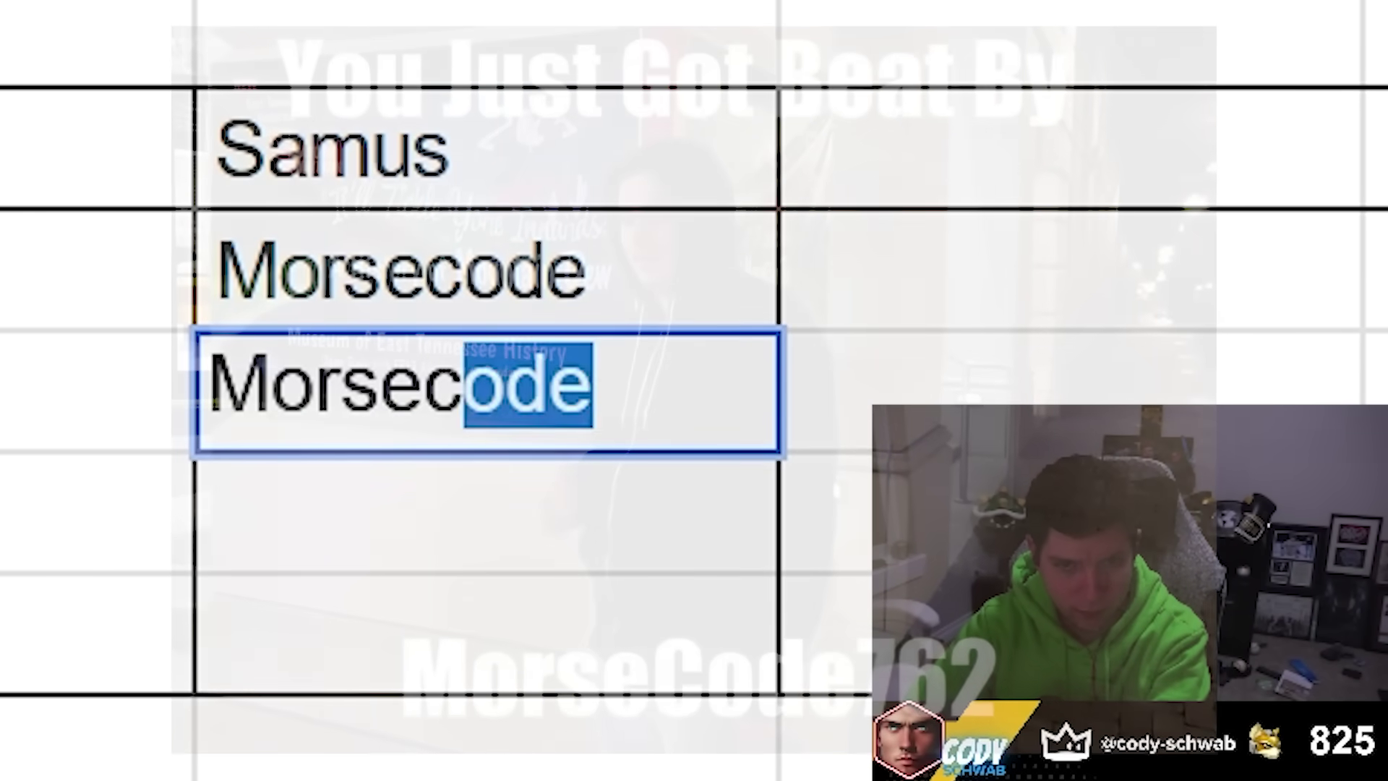
key("BackSpace")
key("BackSpace")
key("BackSpace")
key("BackSpace")
type("goat")
key("Return")
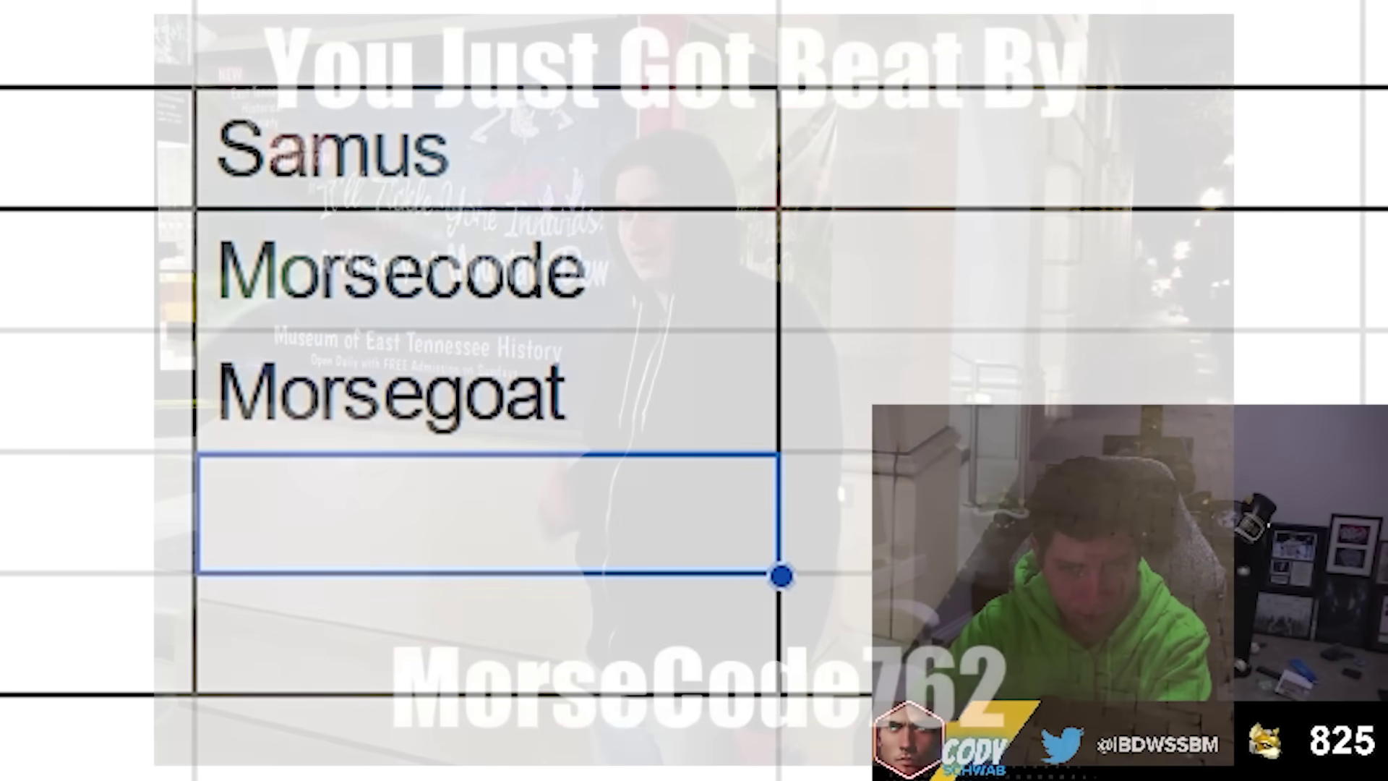
type("Mt. Dew")
key("Return")
type("Hugo")
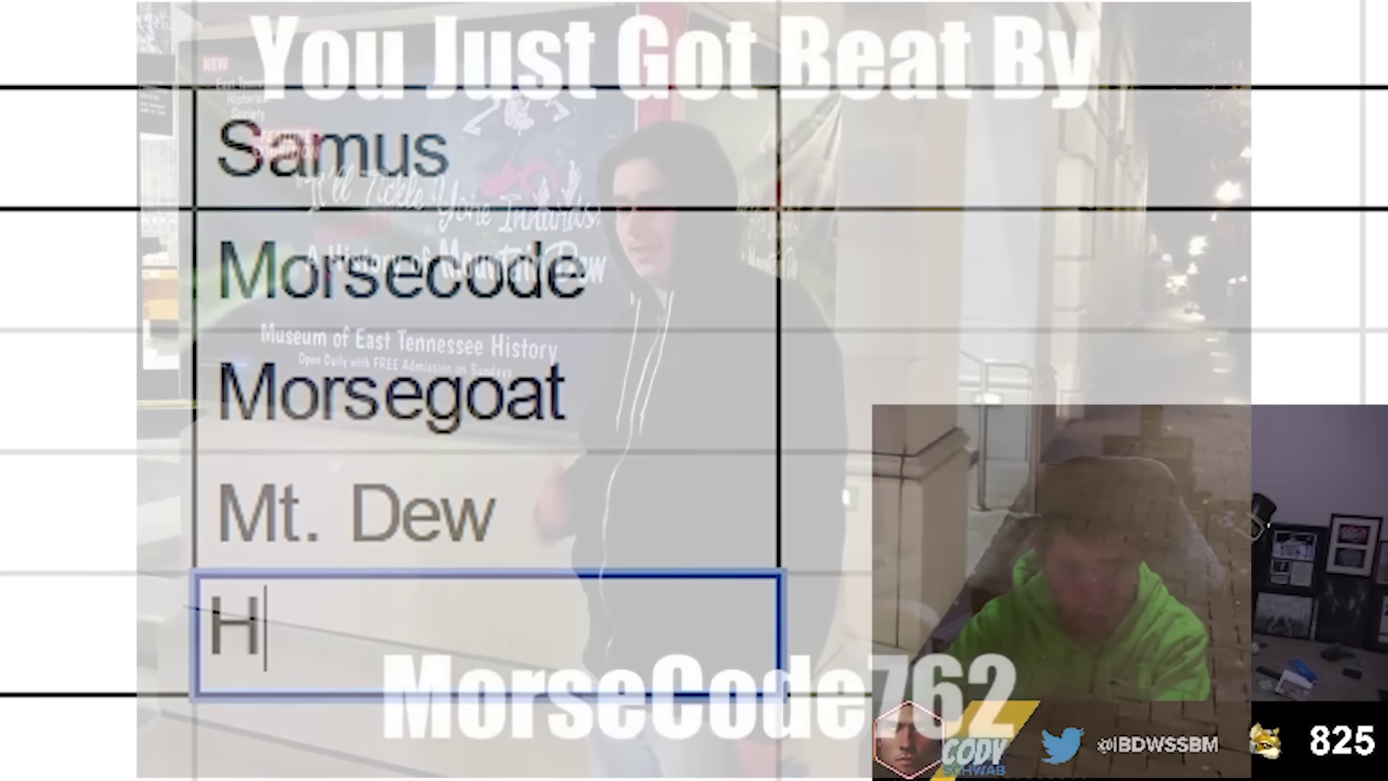
key("Return")
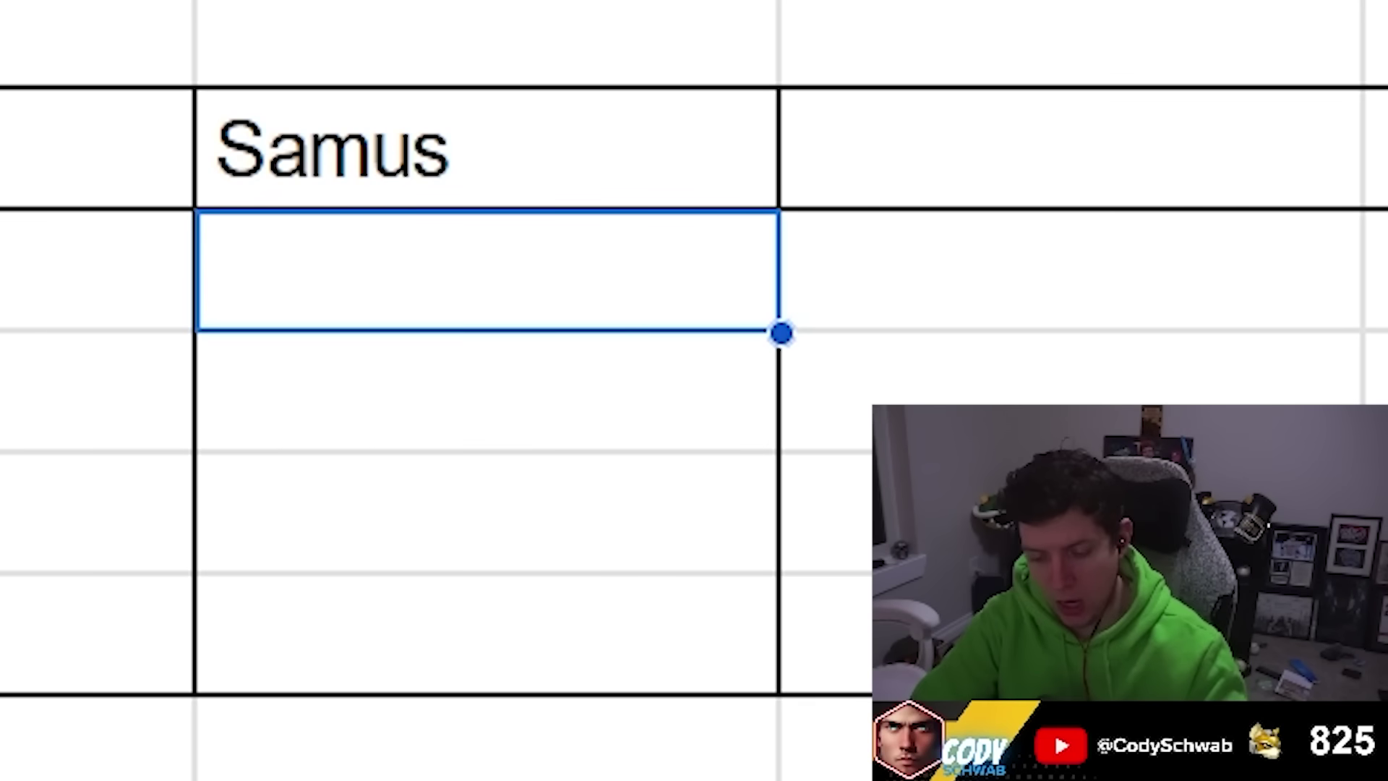
Fill the four Samus spots with Plup, Duck, HugS and Wes.
type("Plup")
key("Return")
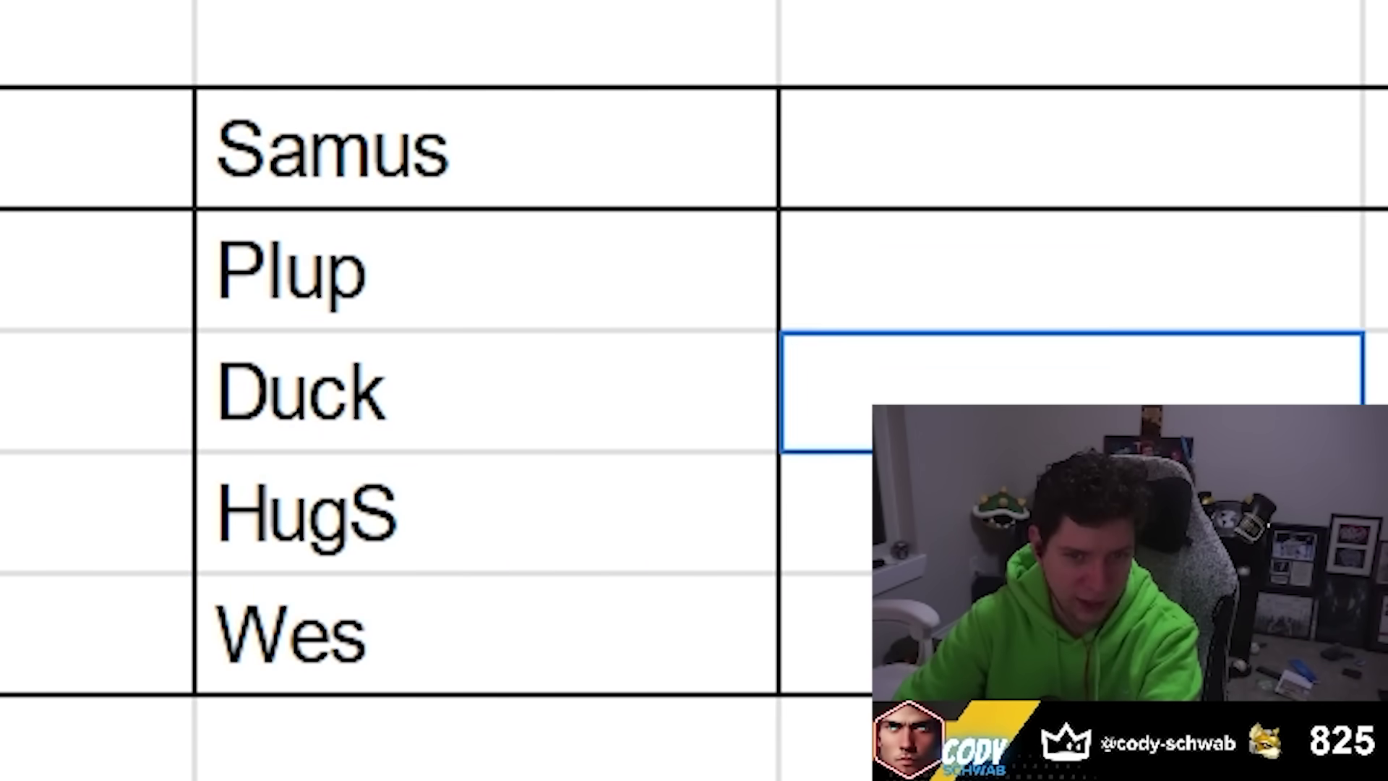
Head the next empty column of the second table Luigi and enter Eddy Sexico and Abate below it.
left_click(1070, 148)
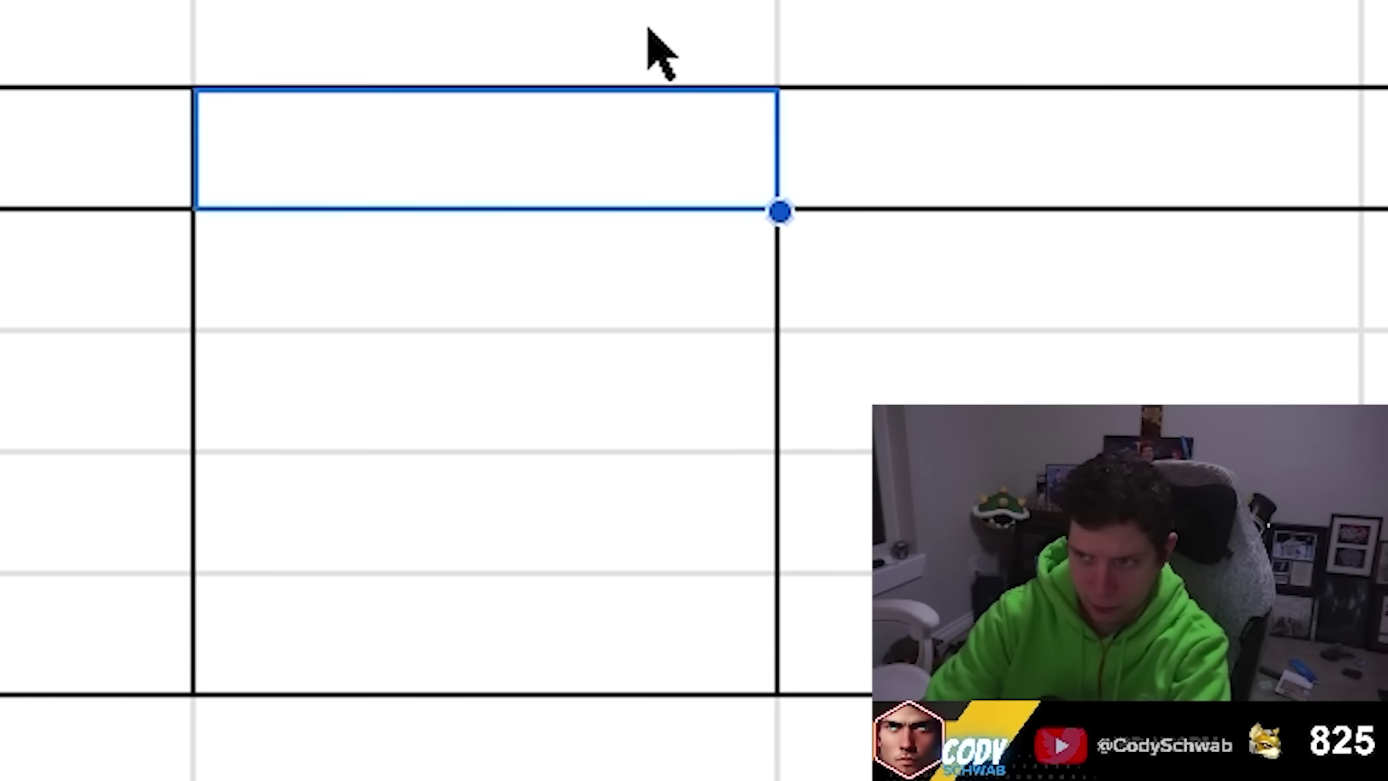
type("D")
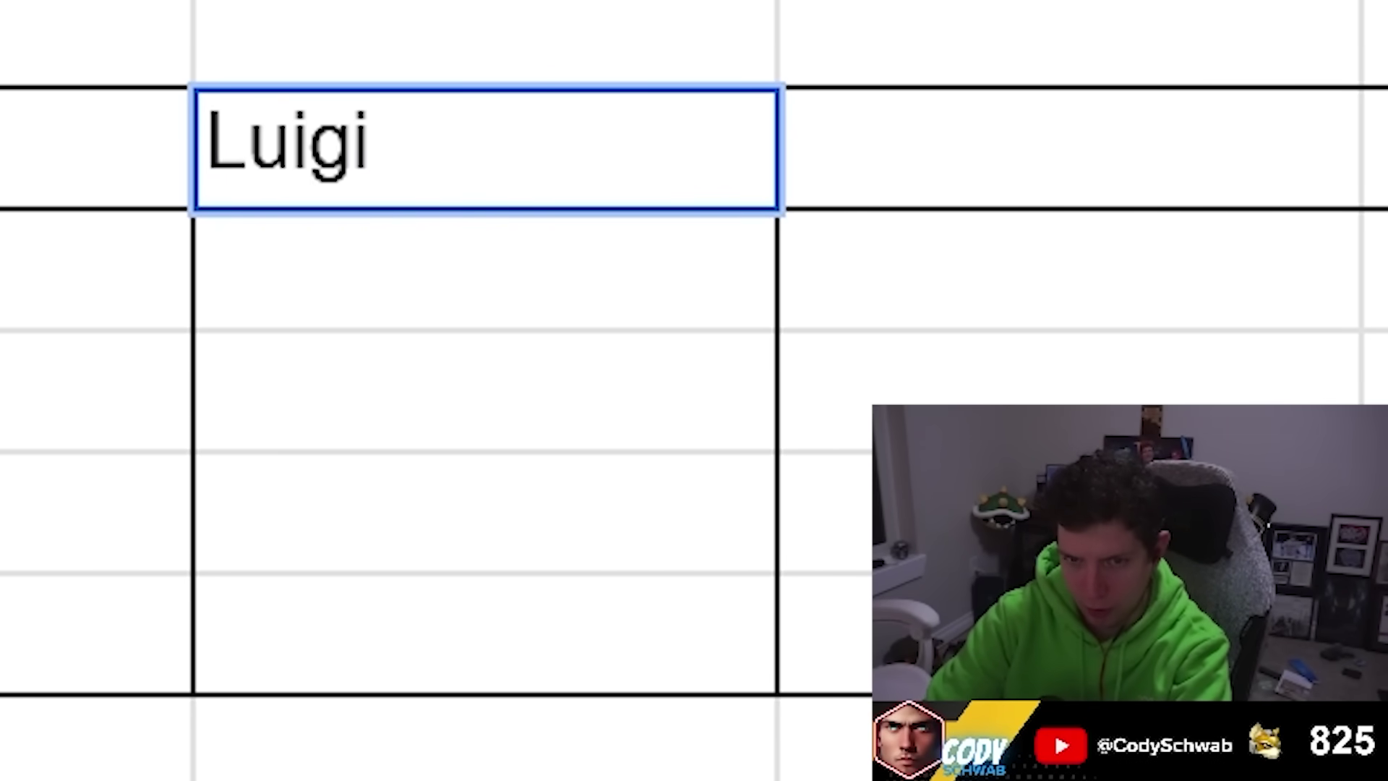
key("Return")
type("Eddy Sexico")
key("Return")
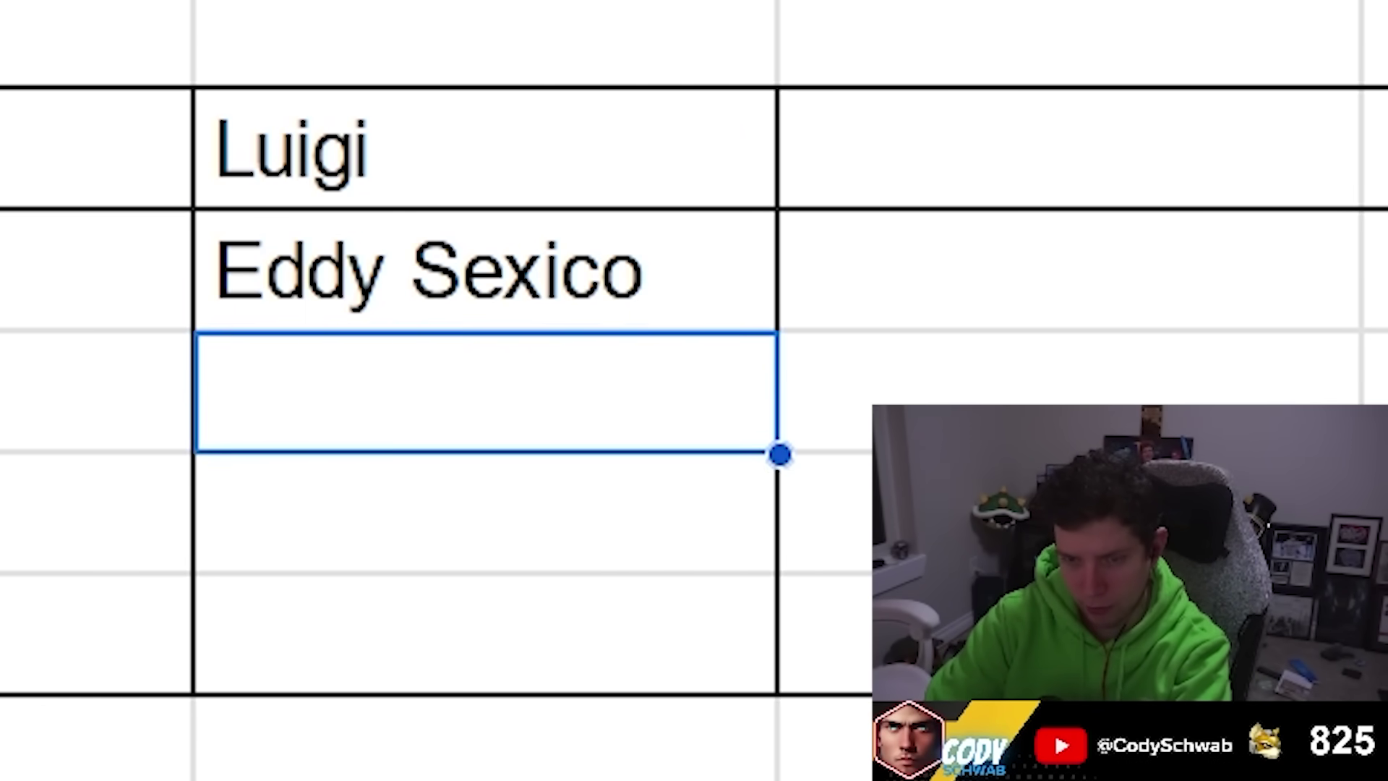
type("Abate")
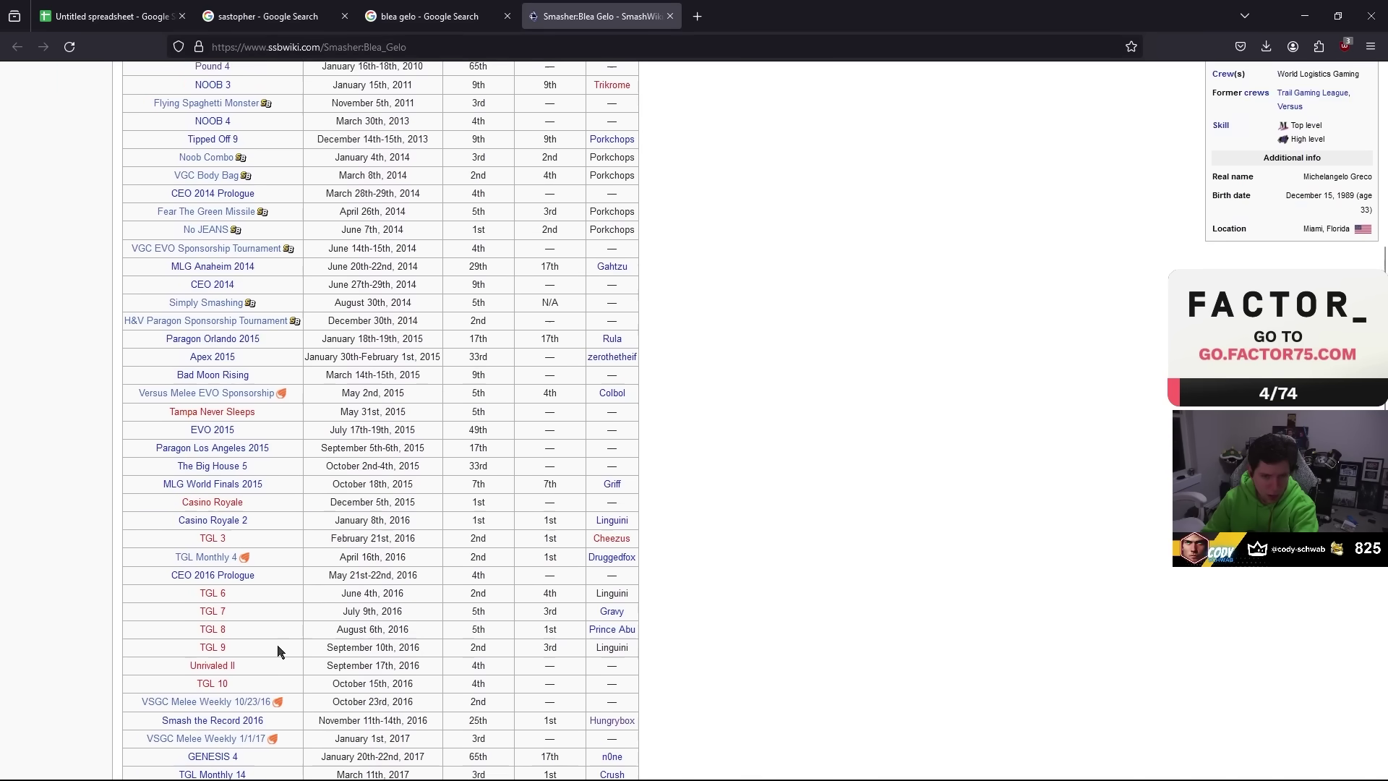
Review Blea Gelo's tournament results on SmashWiki and enter Blea Gelo as the fourth Luigi player in D12.
scroll(280, 656, "down", 4)
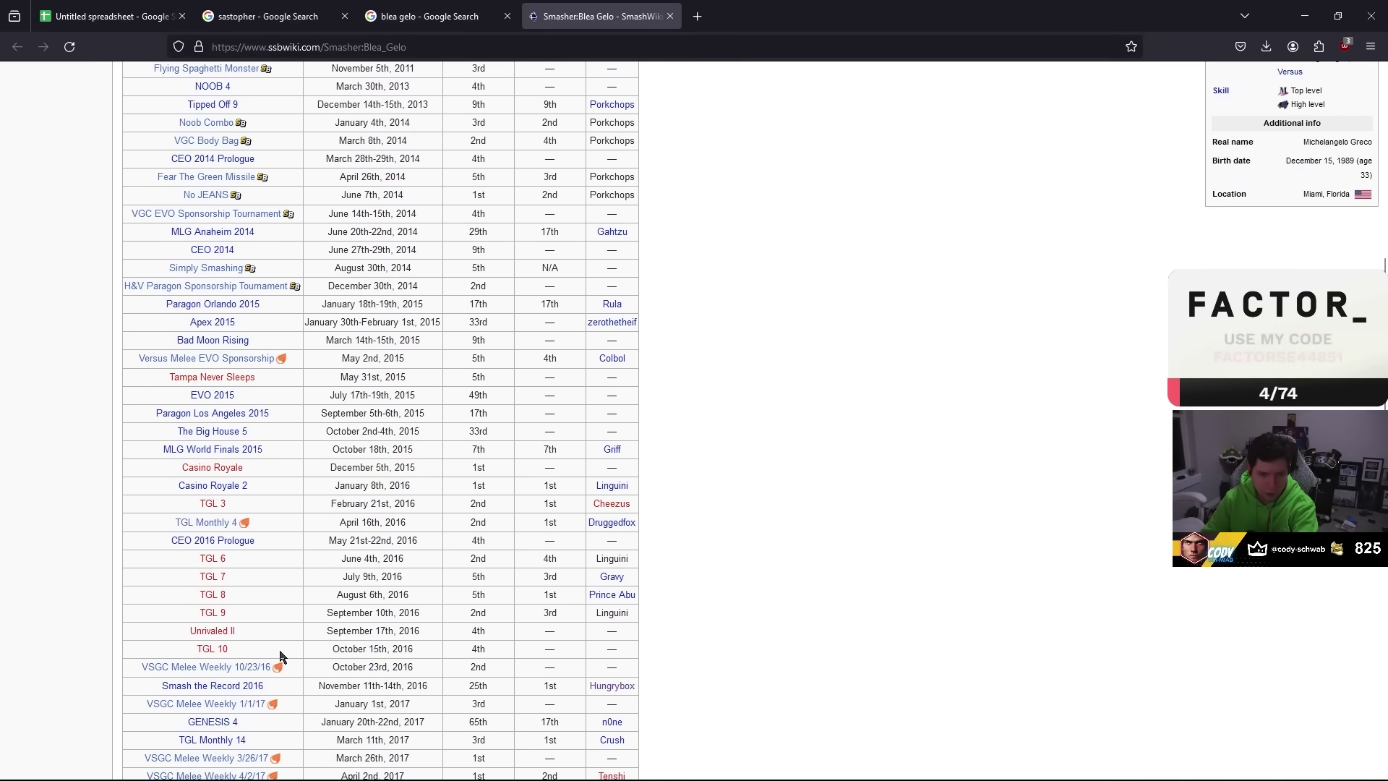
scroll(280, 656, "down", 7)
key("ctrl+Tab")
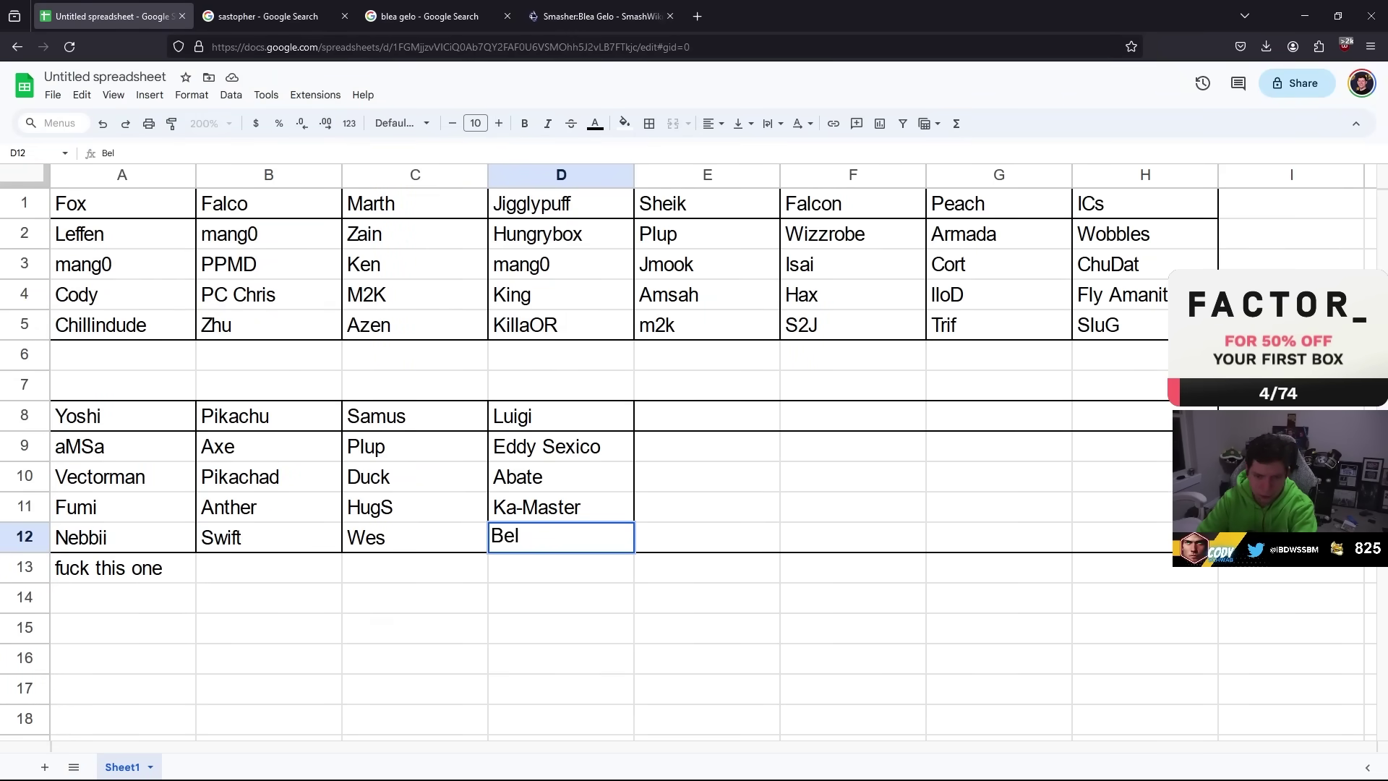
type("Blea Gelo")
key("Return")
Head column E of the second table Dr. Mario and enter Shroomed as its first player.
left_click(707, 477)
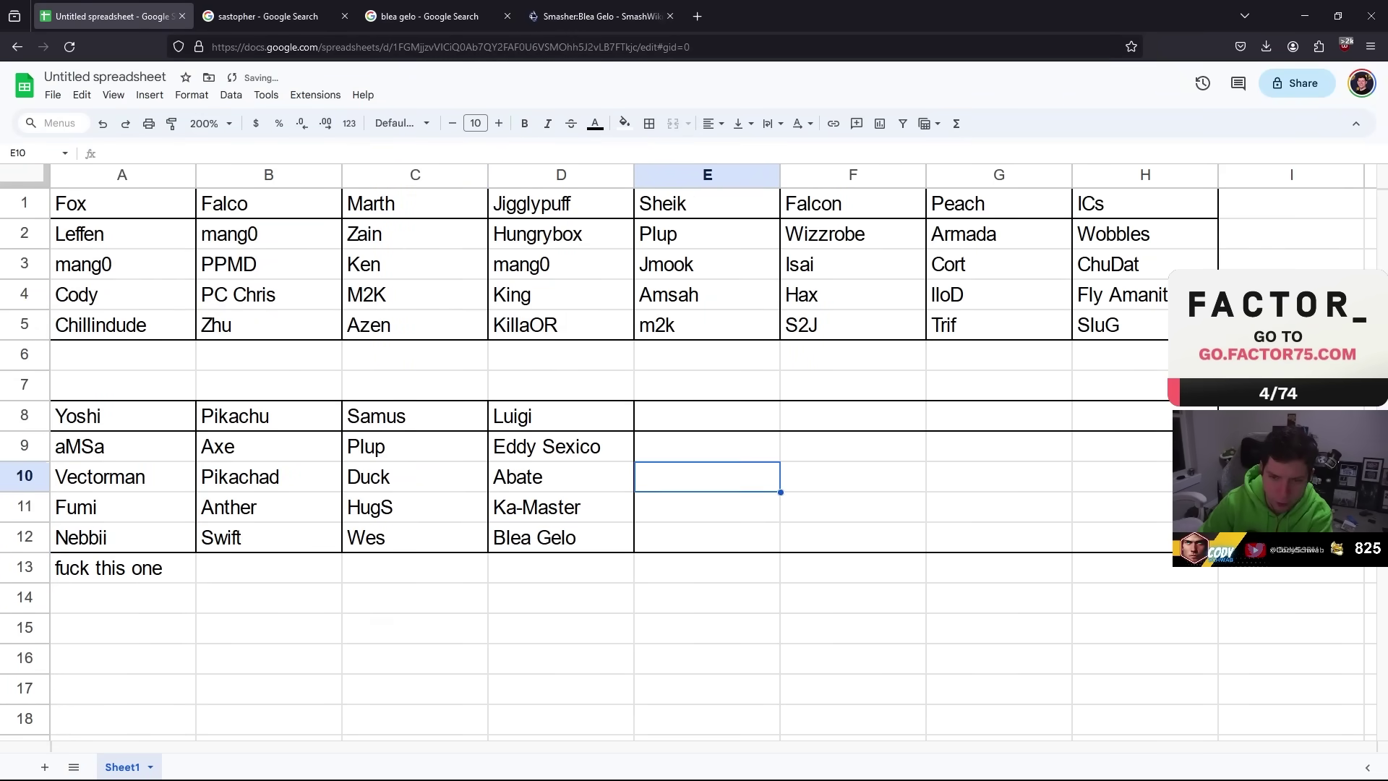
left_click(694, 423)
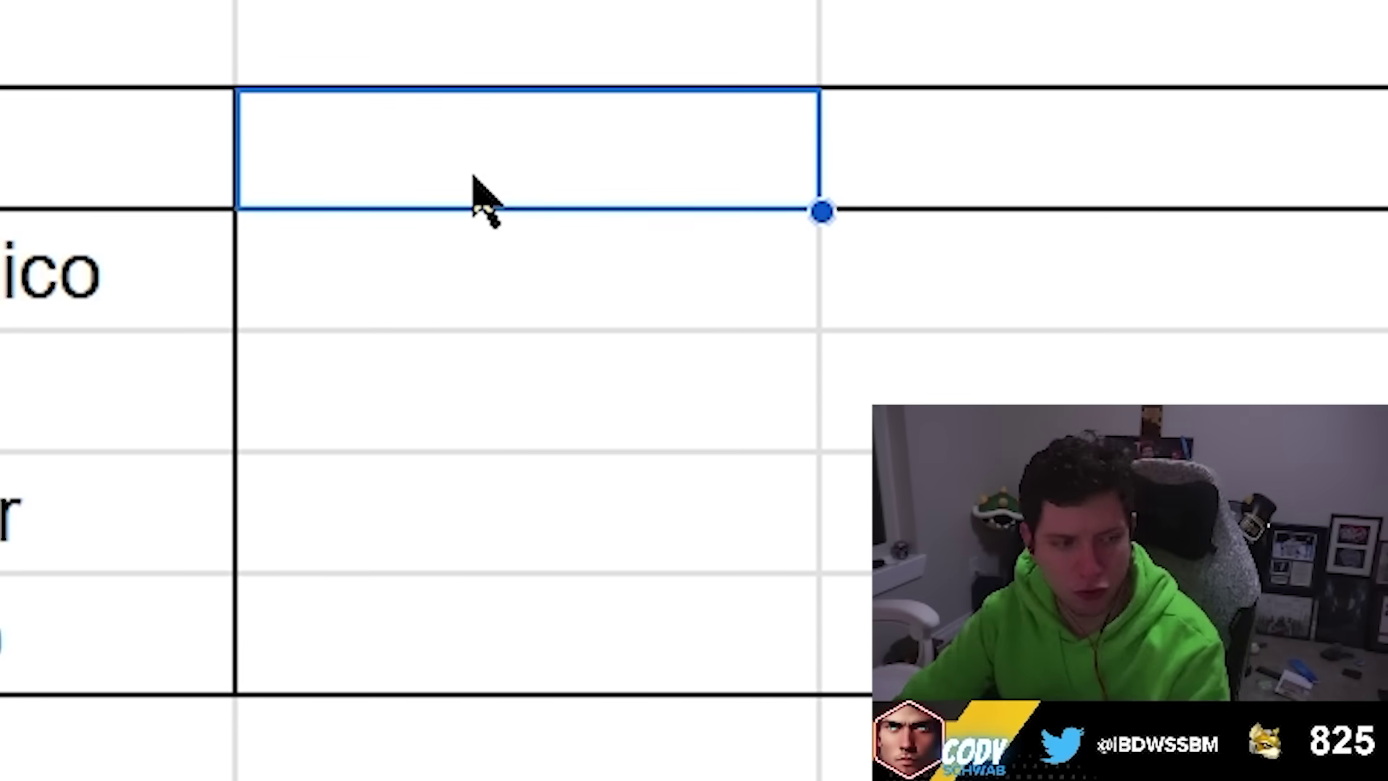
type("Dr. Mario")
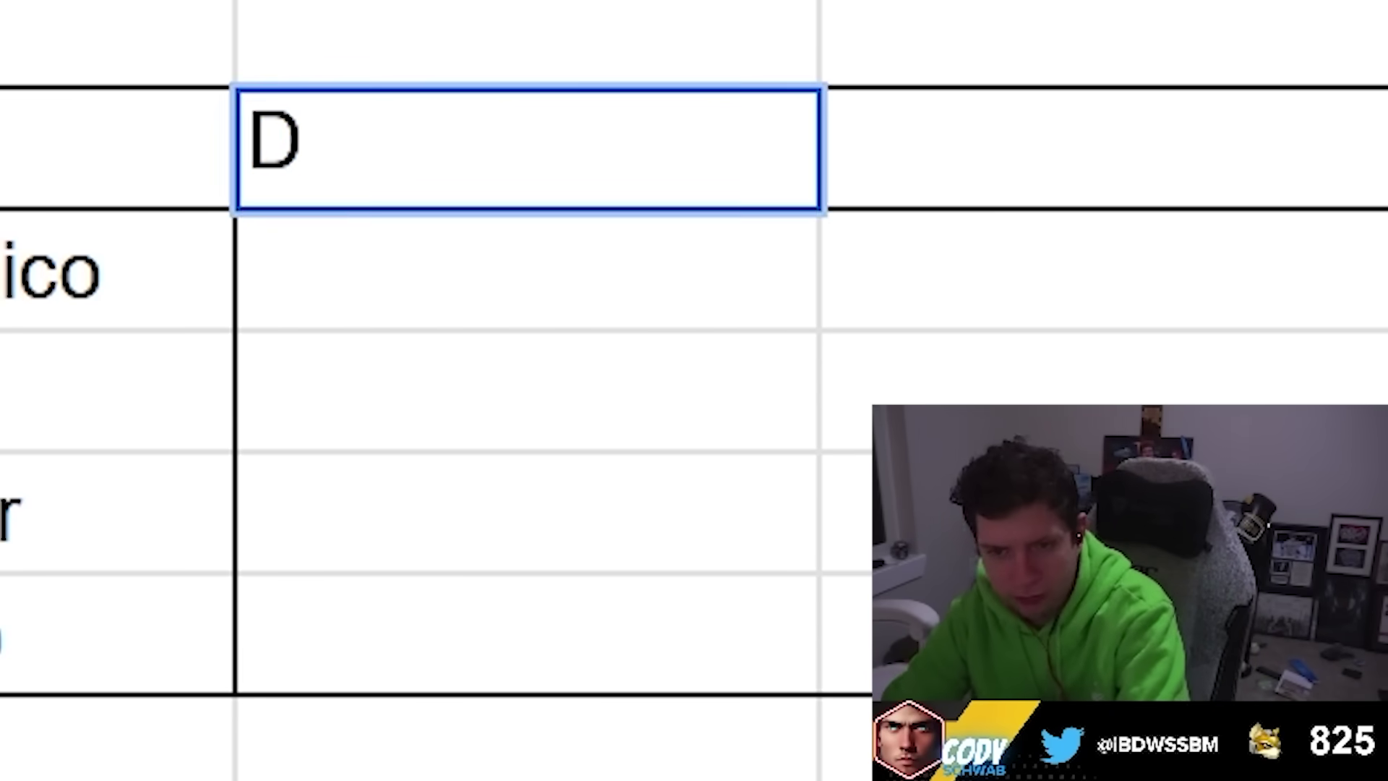
key("Return")
type("Shroomed")
key("Return")
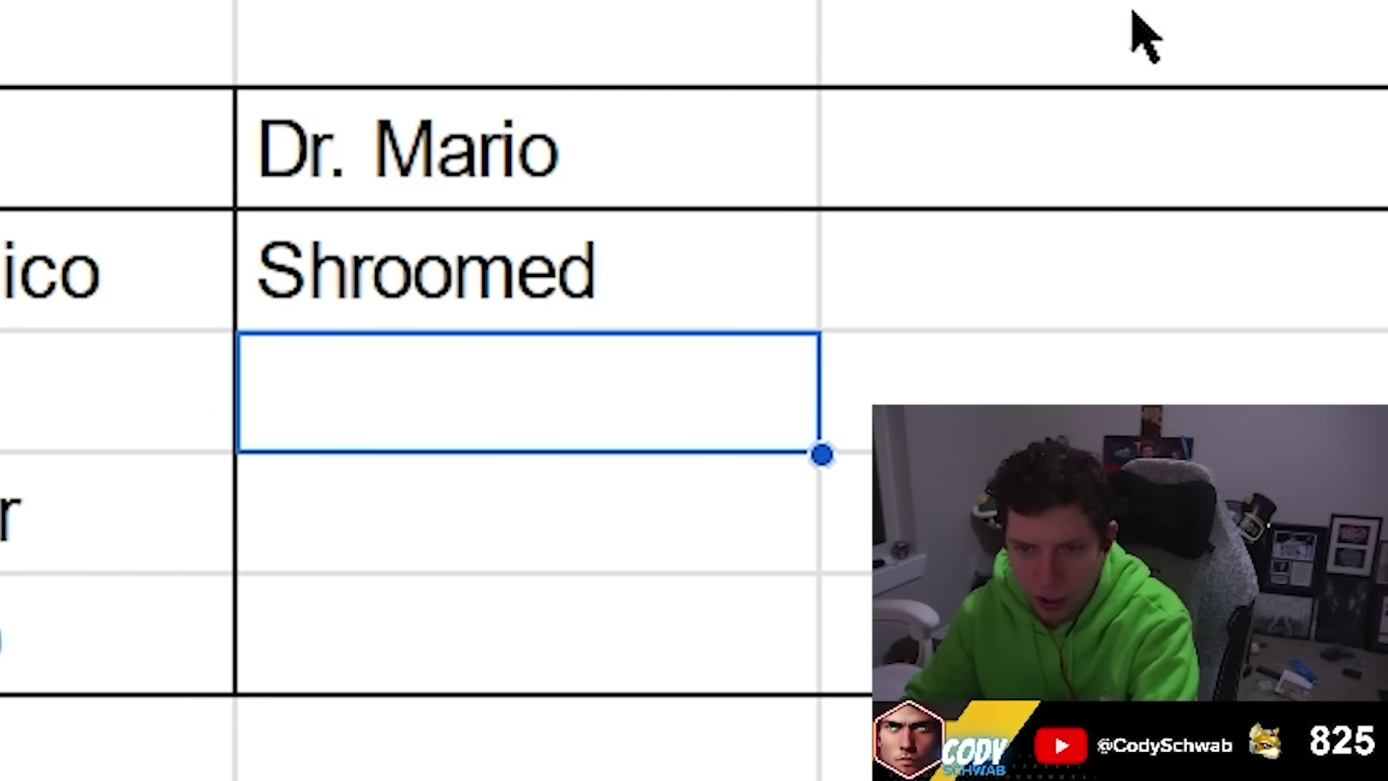
Enter Franz below Shroomed as the second Dr. Mario player.
key("Up")
key("Up")
left_click(433, 339)
type("Frans")
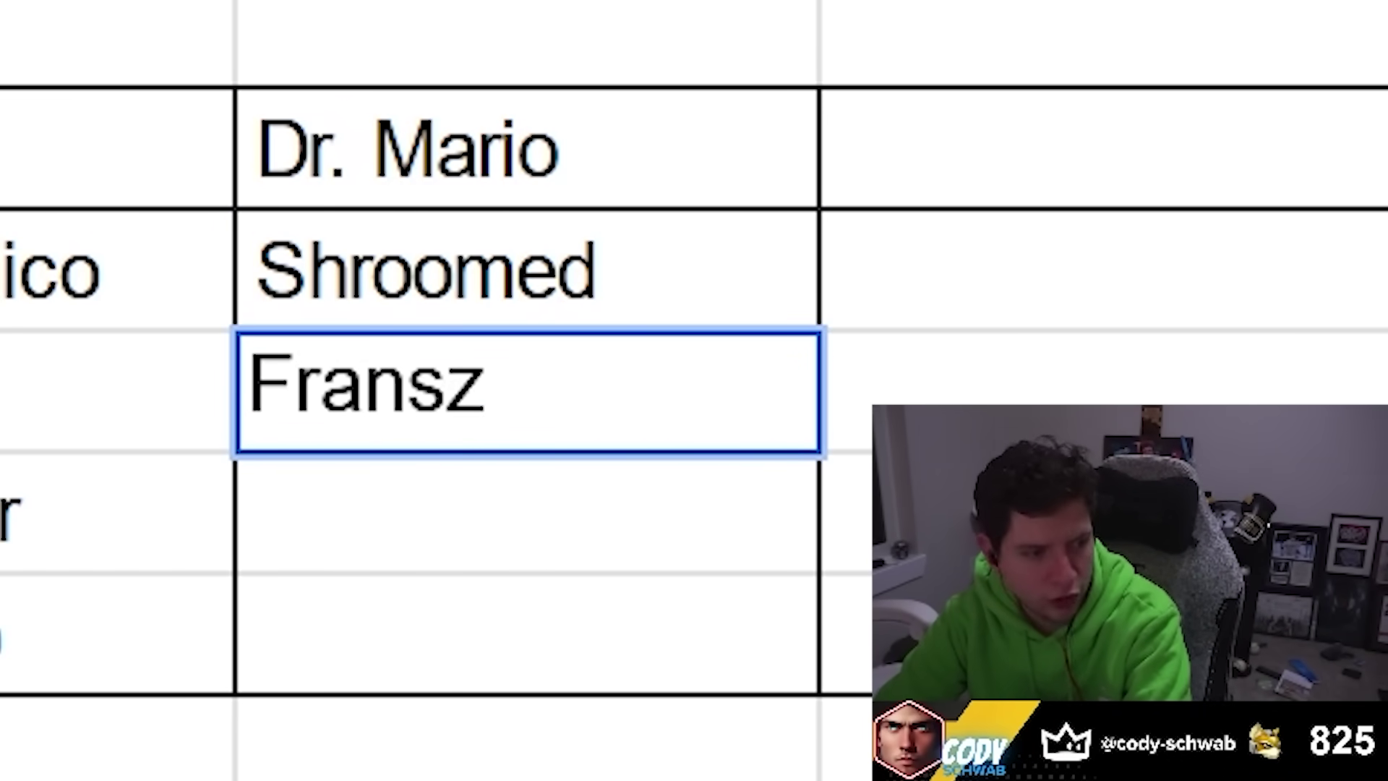
type("z")
key("Return")
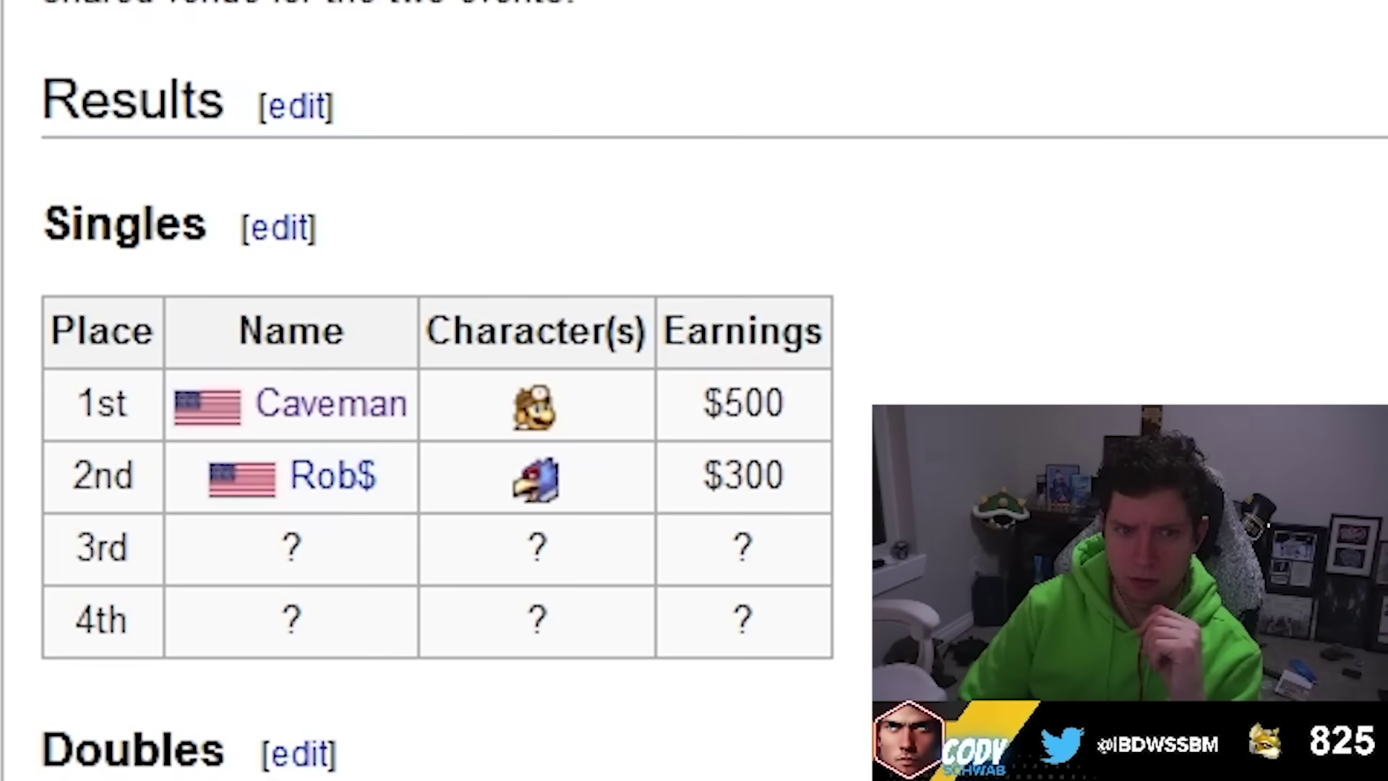
Check Caveman's MLG tournament results on SmashWiki and complete the Dr. Mario column with Caveman and Bob$.
scroll(369, 534, "down", 2)
left_click_drag(145, 422, 49, 465)
left_click(29, 470)
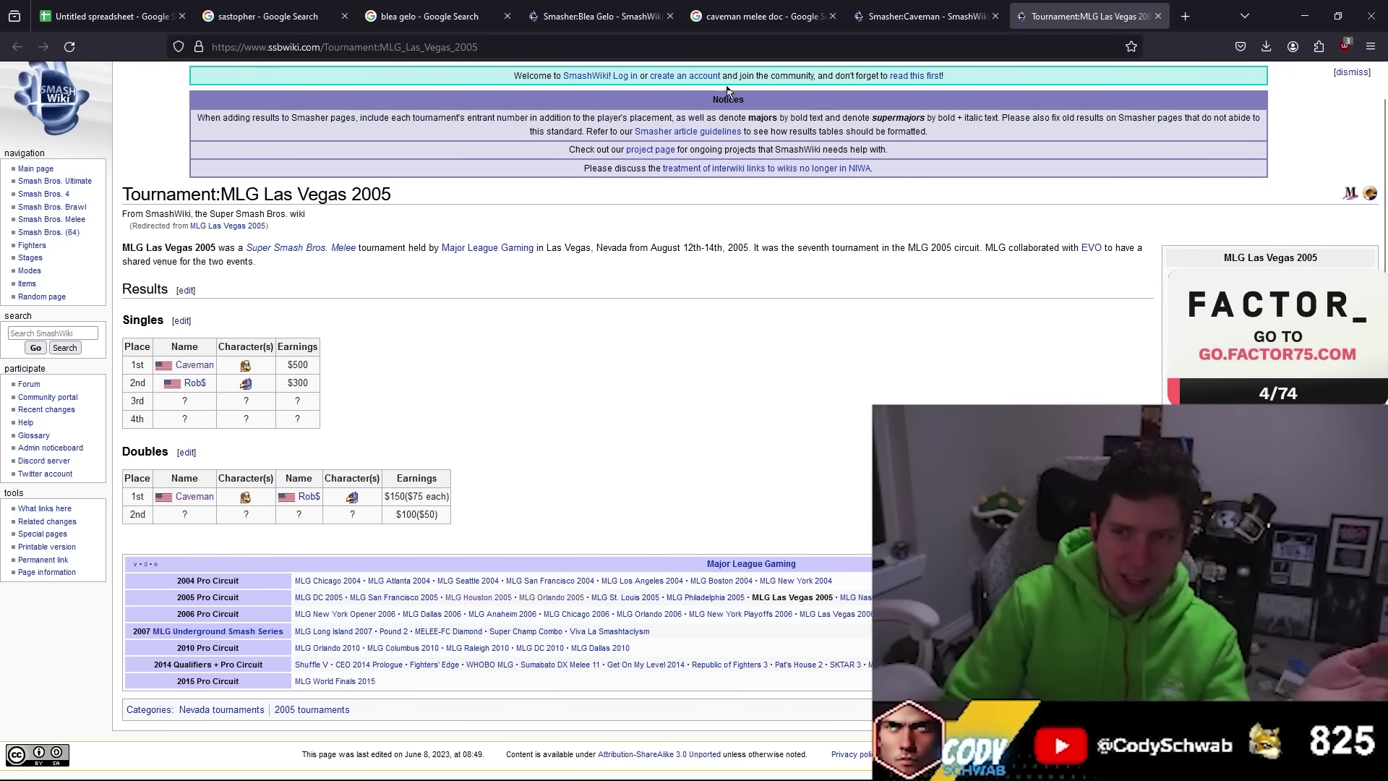
left_click(954, 6)
middle_click(185, 602)
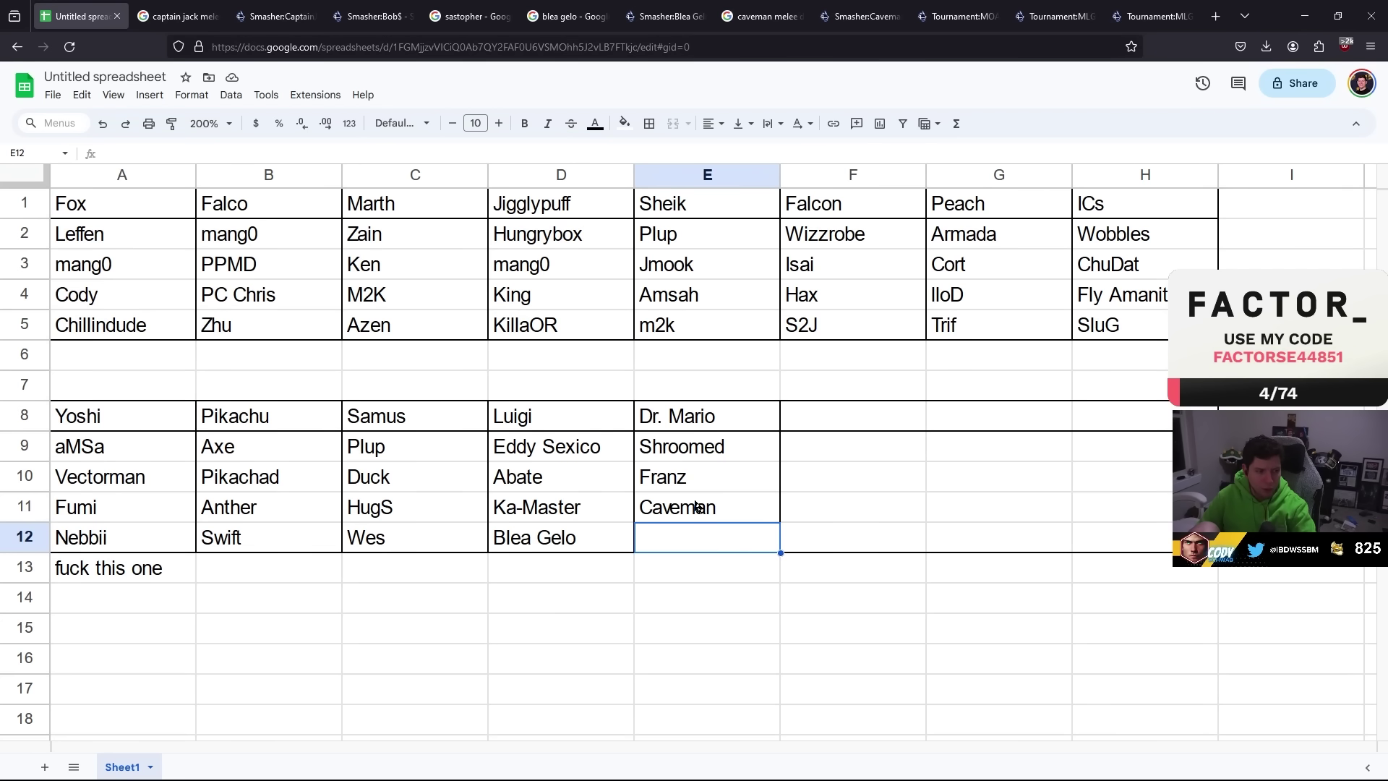
key("Return")
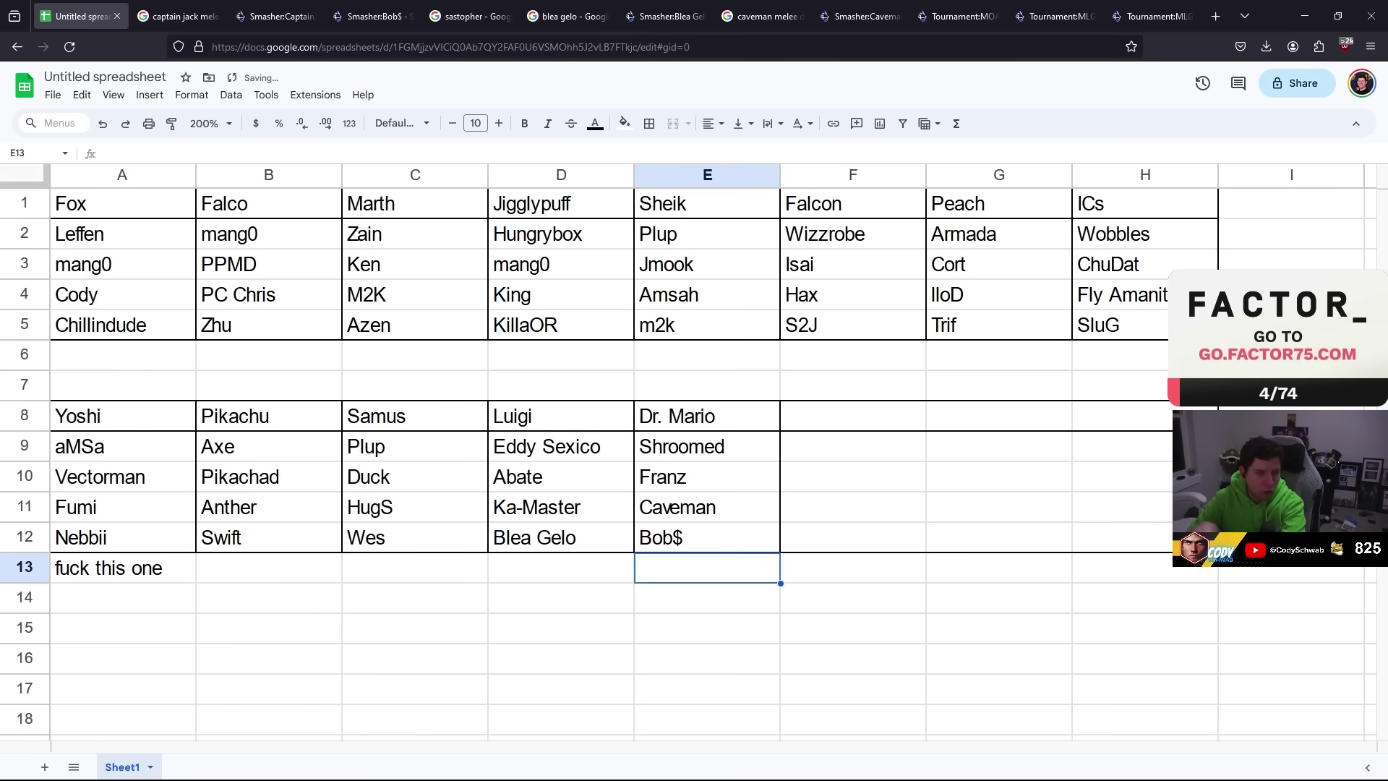
Head column F of the second table Donkey Kong.
key("Right")
key("Up")
key("Up")
key("Up")
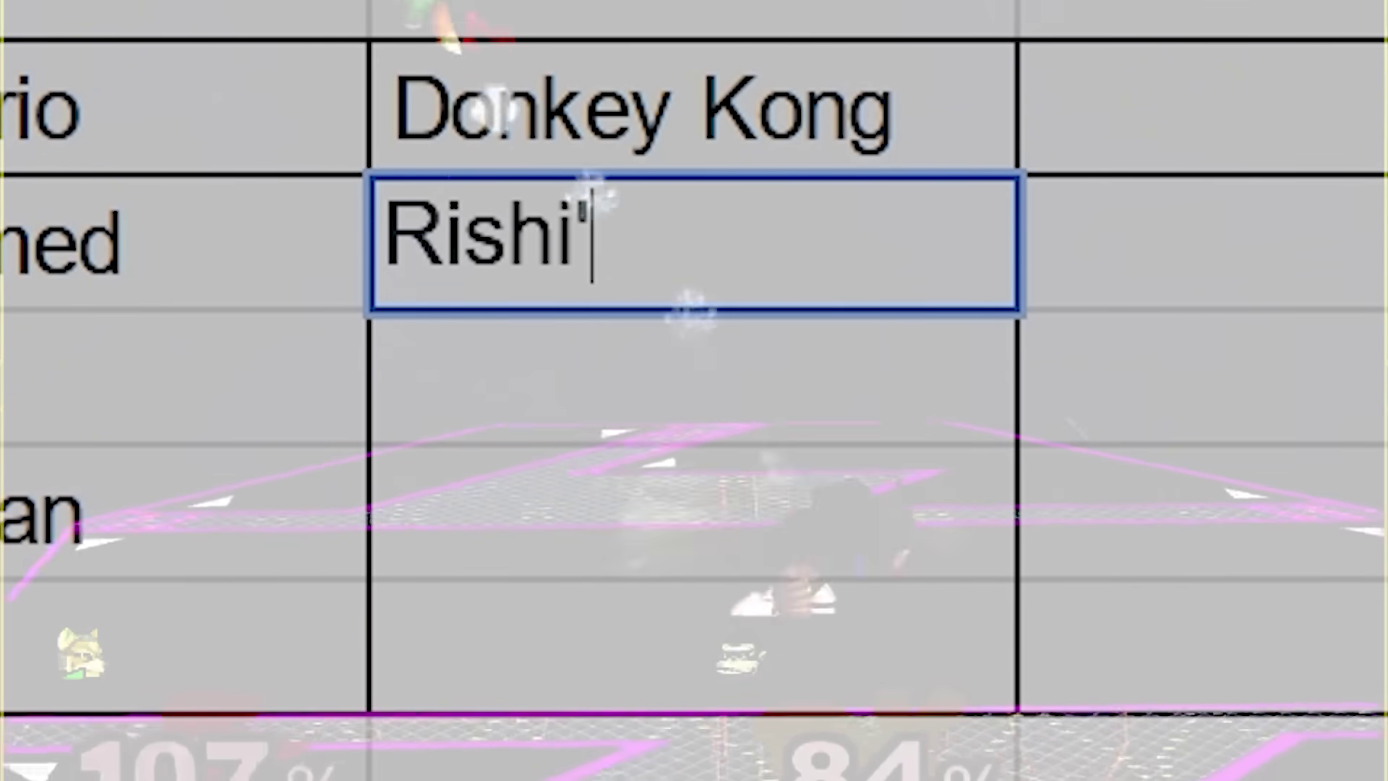
Fill the first three Donkey Kong spots with the placeholders Rishi's DK, On FD at and The Big House 9.
type("s DK")
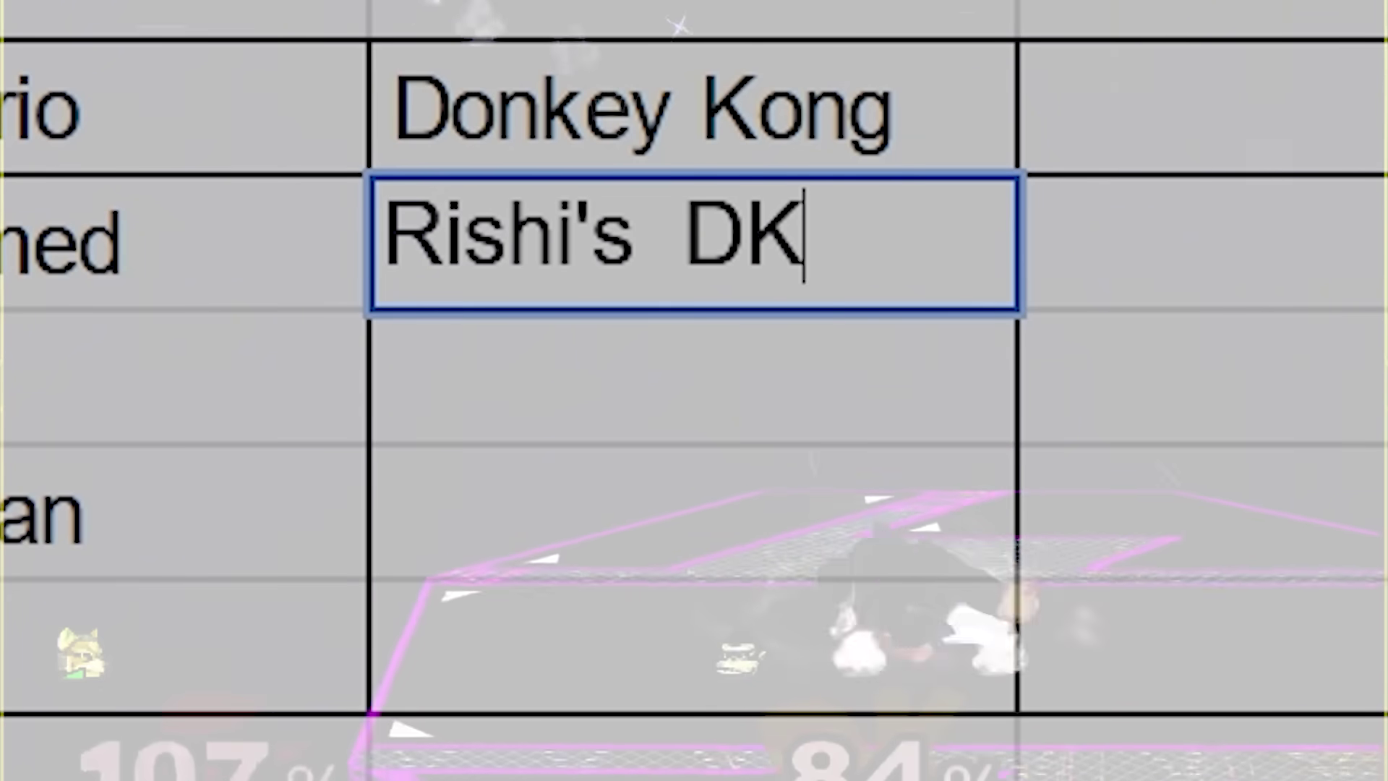
key("BackSpace")
key("BackSpace")
type("d")
key("BackSpace")
type("DK")
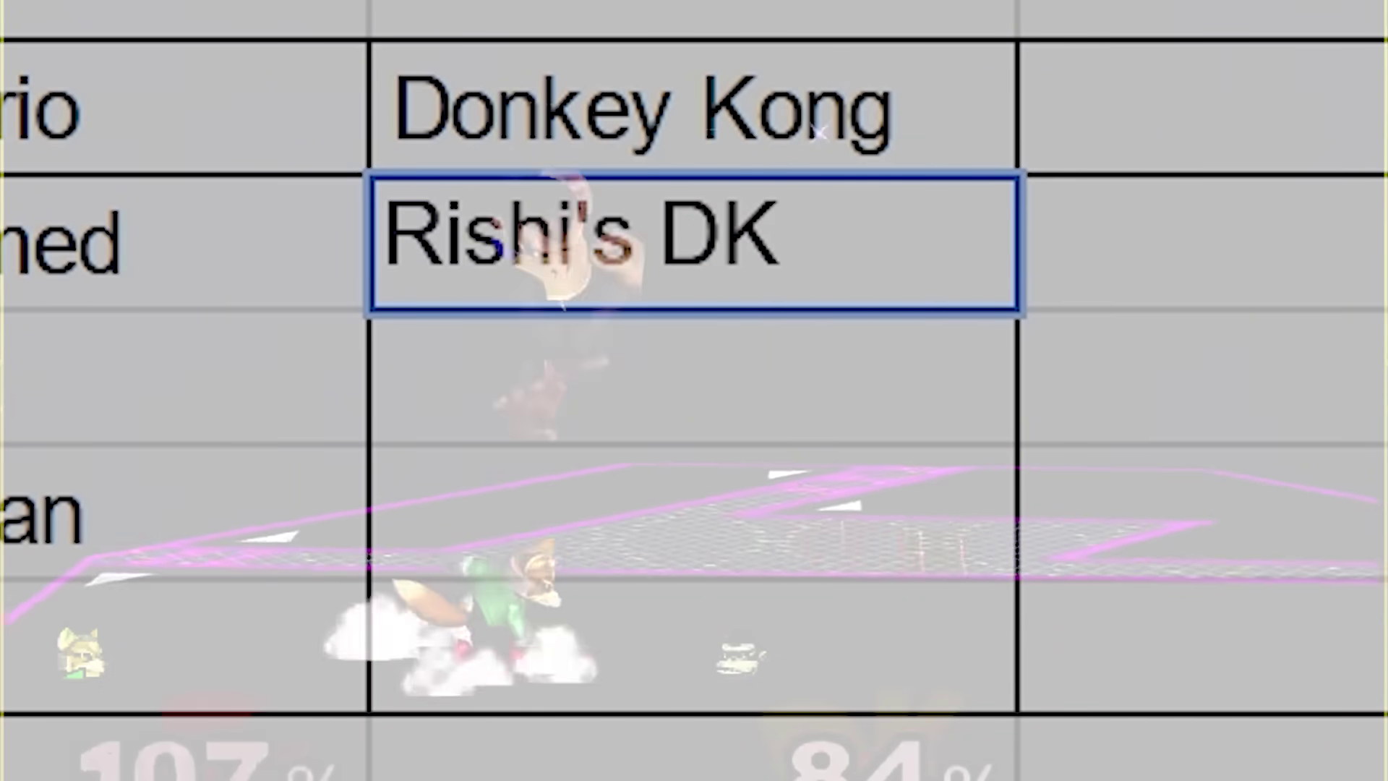
key("Return")
type("On FD at")
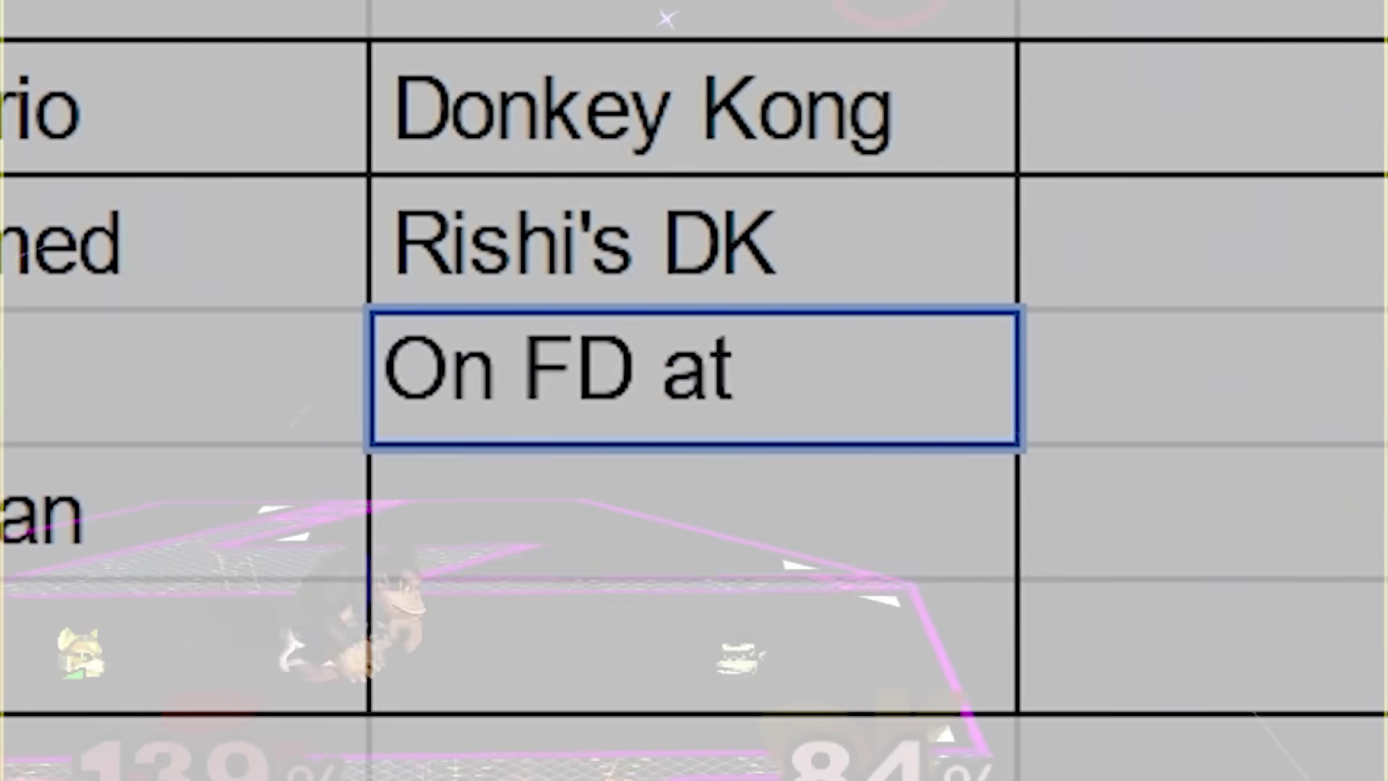
key("Return")
type("The Big House 9")
key("Return")
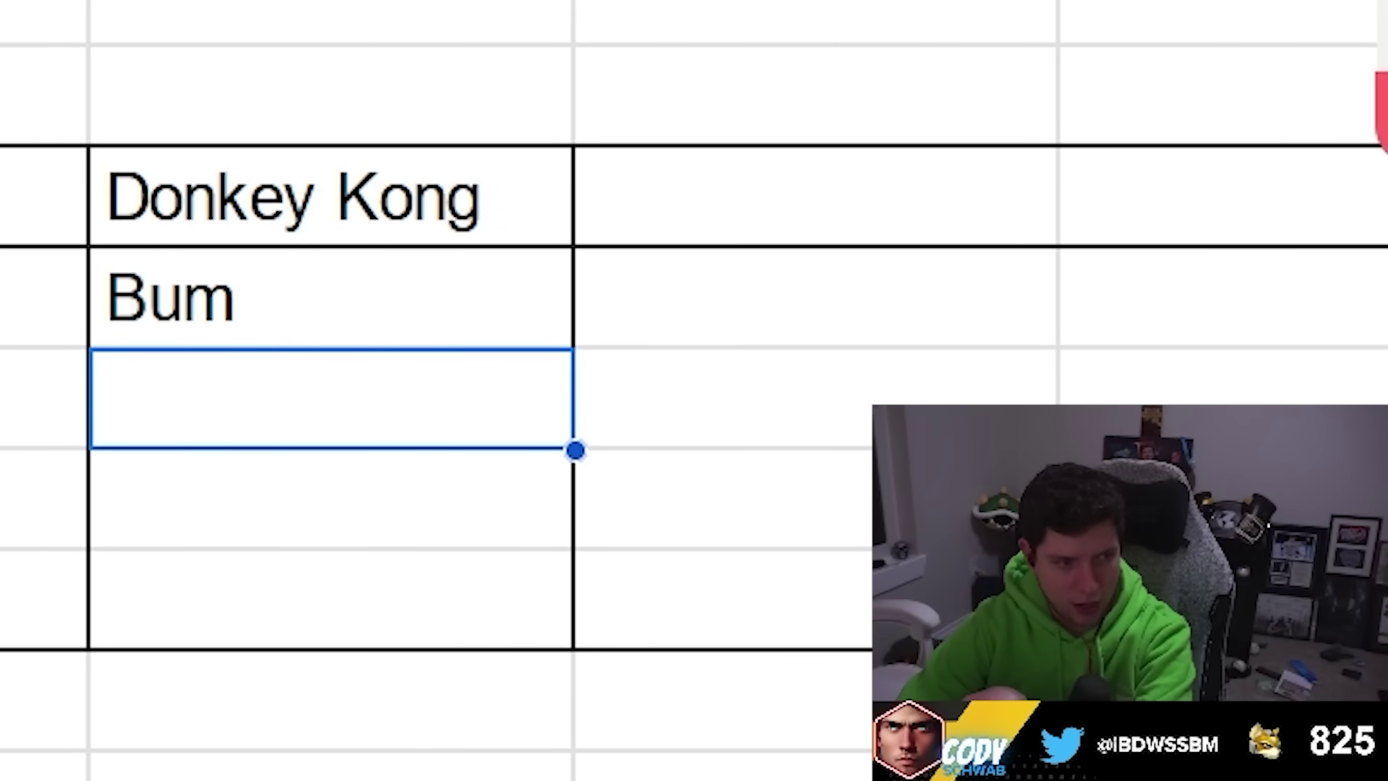
Enter Junebug and Ringler below Bum in the Donkey Kong column.
type("Ju")
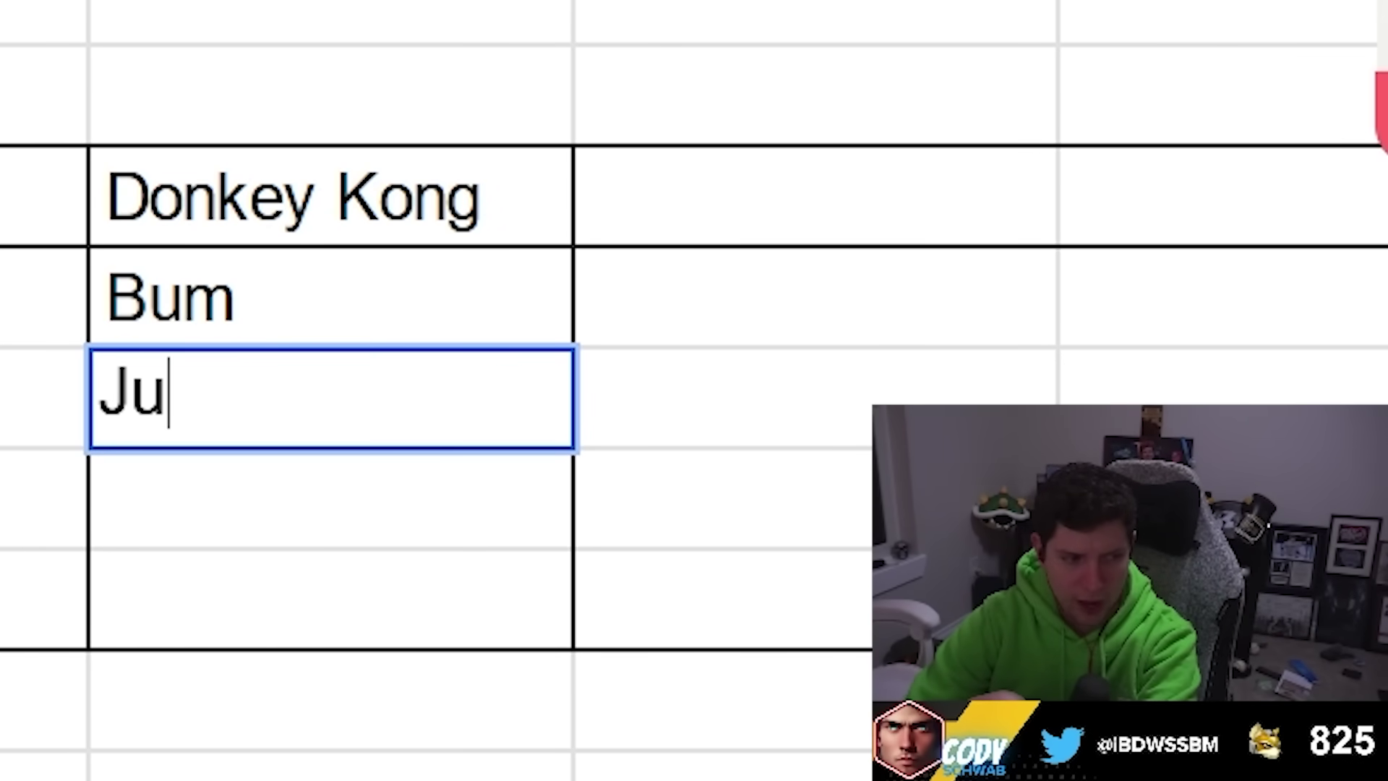
type("nebug")
key("Return")
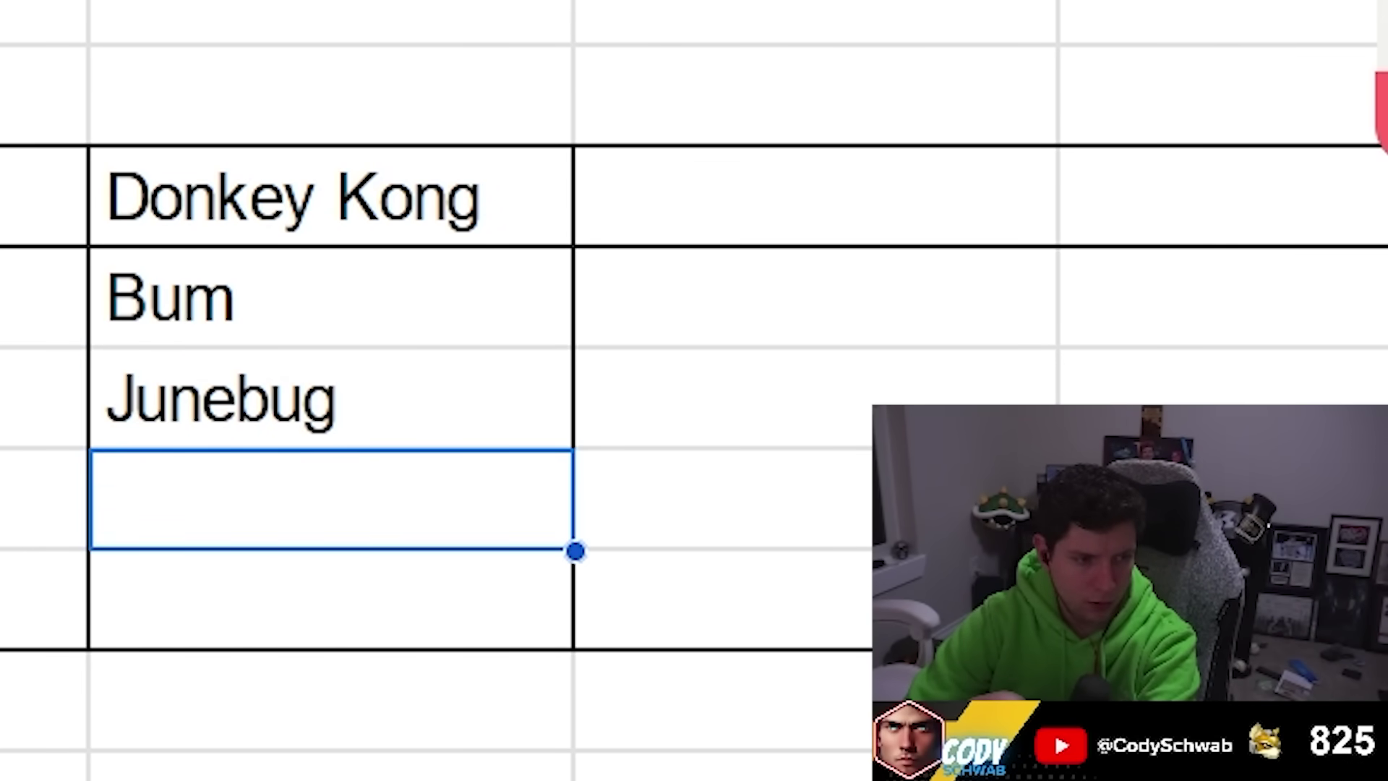
type("Ringler")
key("Return")
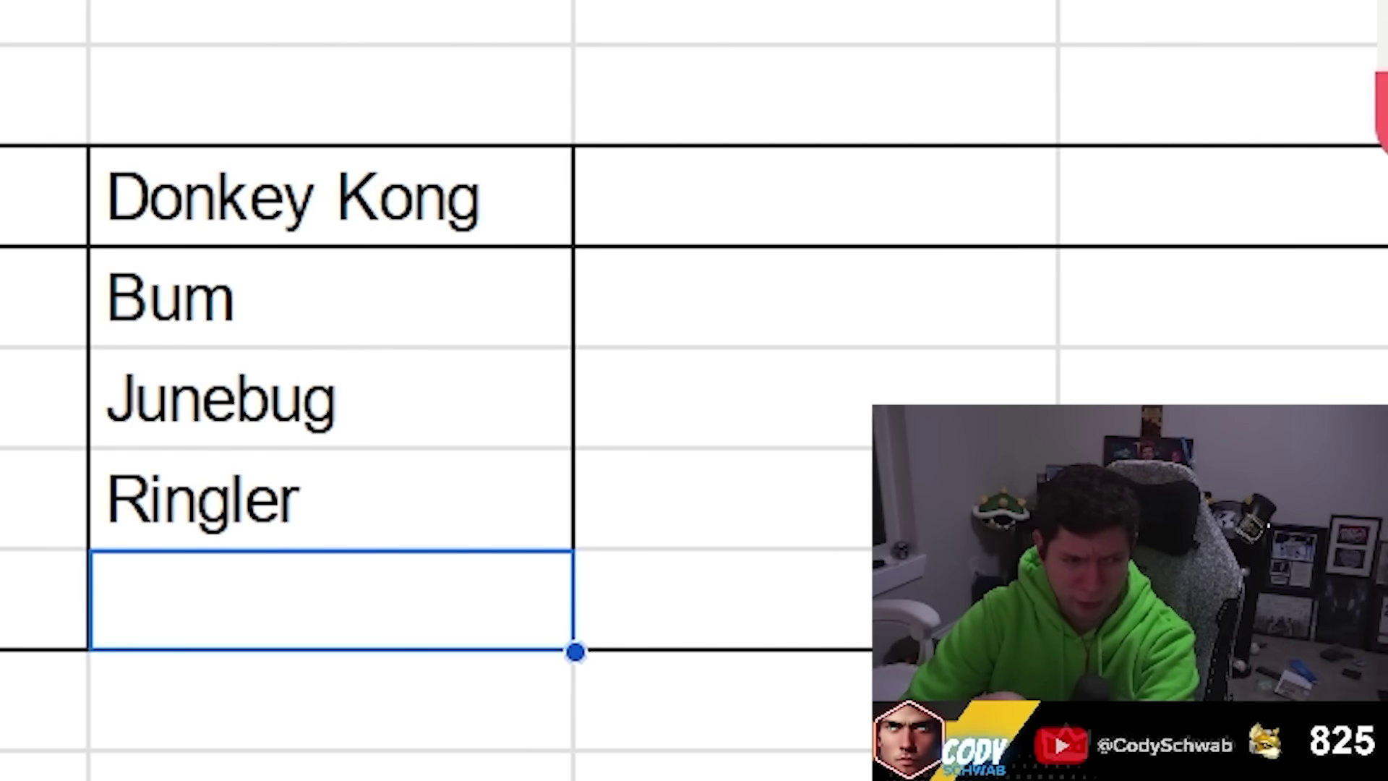
Head the next empty column of the second table Ganondorf.
type("Ganondo")
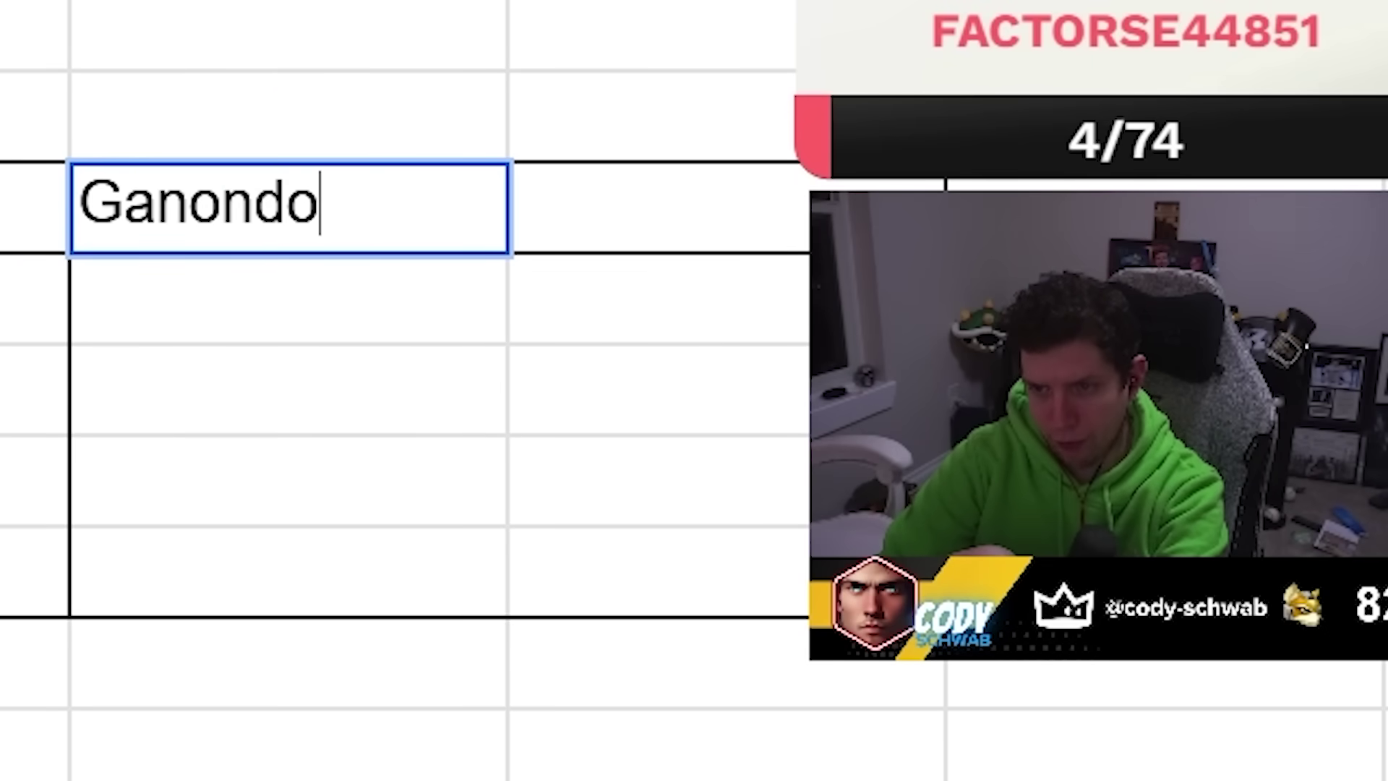
type("rf")
key("Return")
Fill the four Ganondorf spots with the placeholders they are, somehow all, banned and plus Kage.
type("they are s")
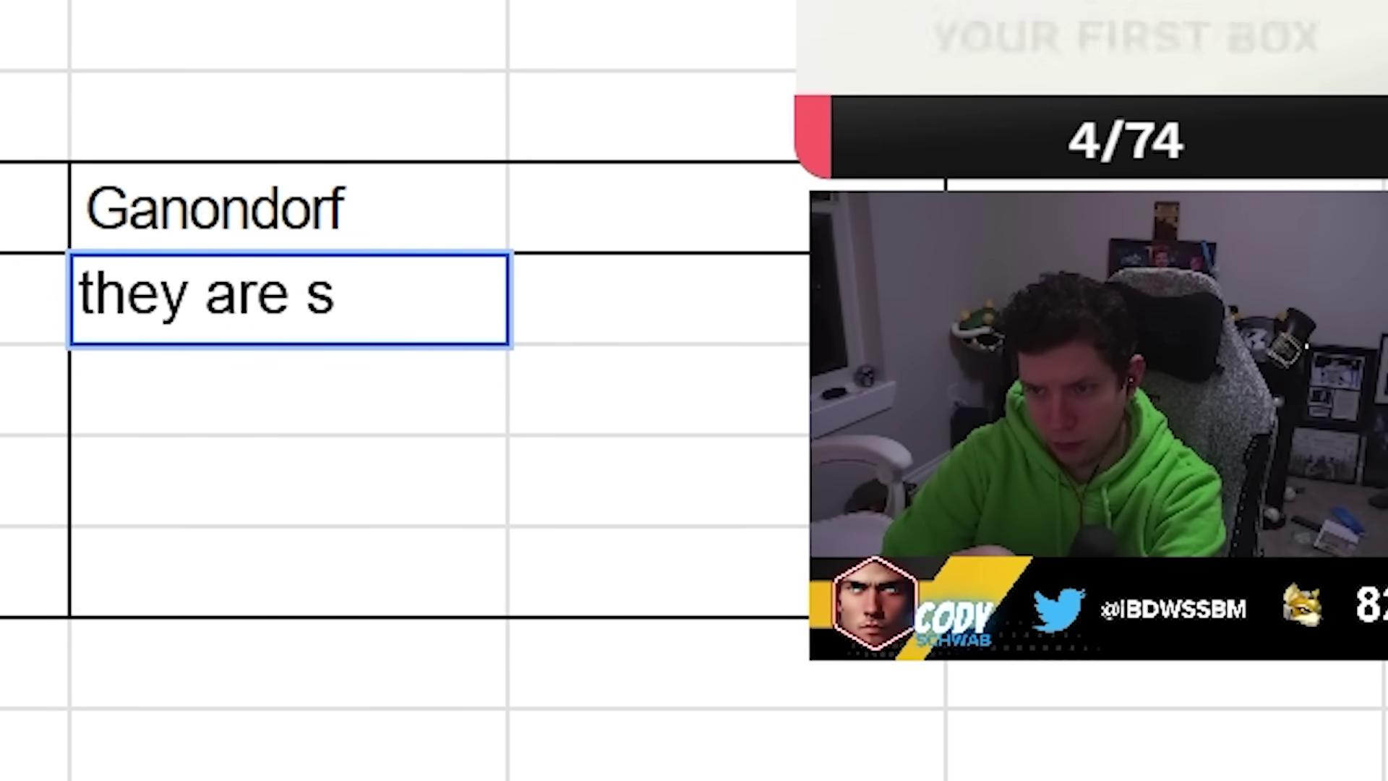
key("BackSpace")
key("Return")
type("somehow all")
key("Return")
type("banned")
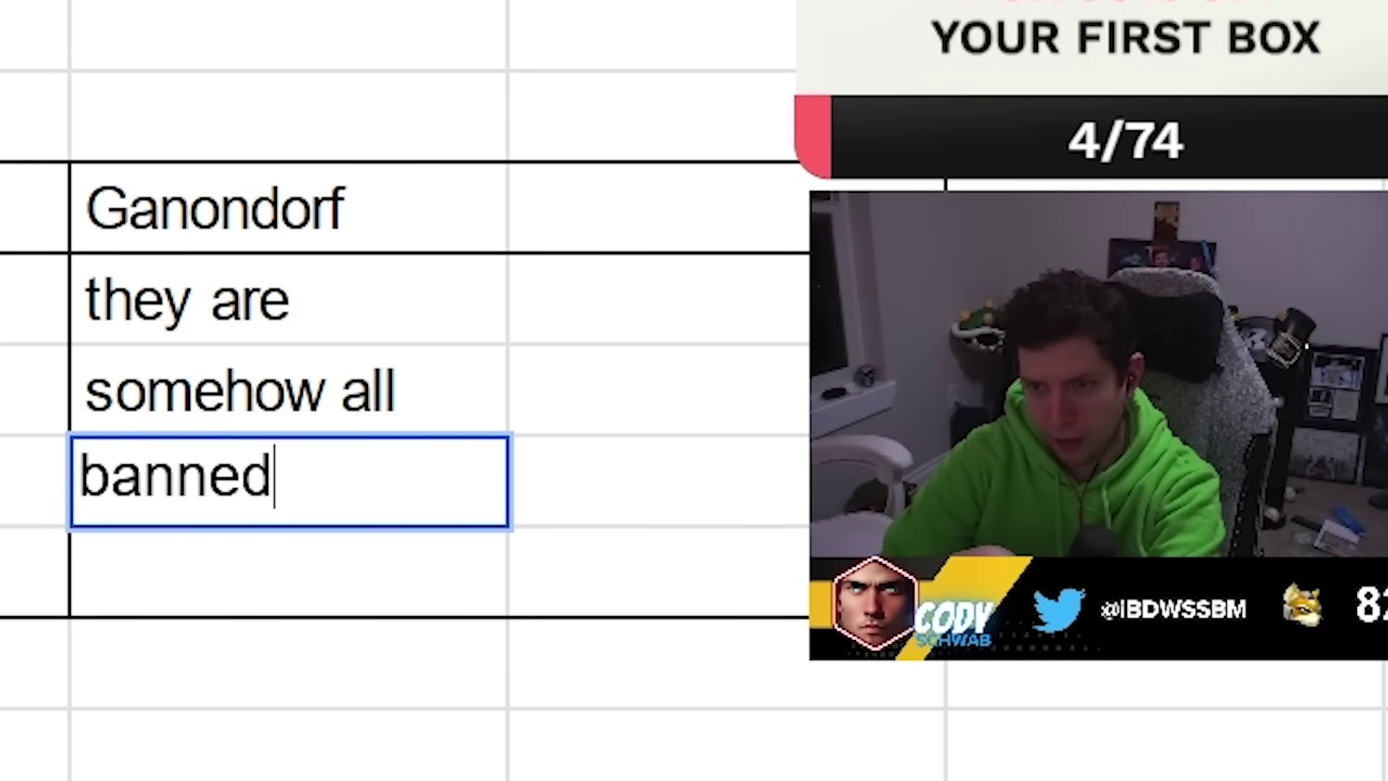
key("Return")
type("plus Kage")
key("Return")
key("Down")
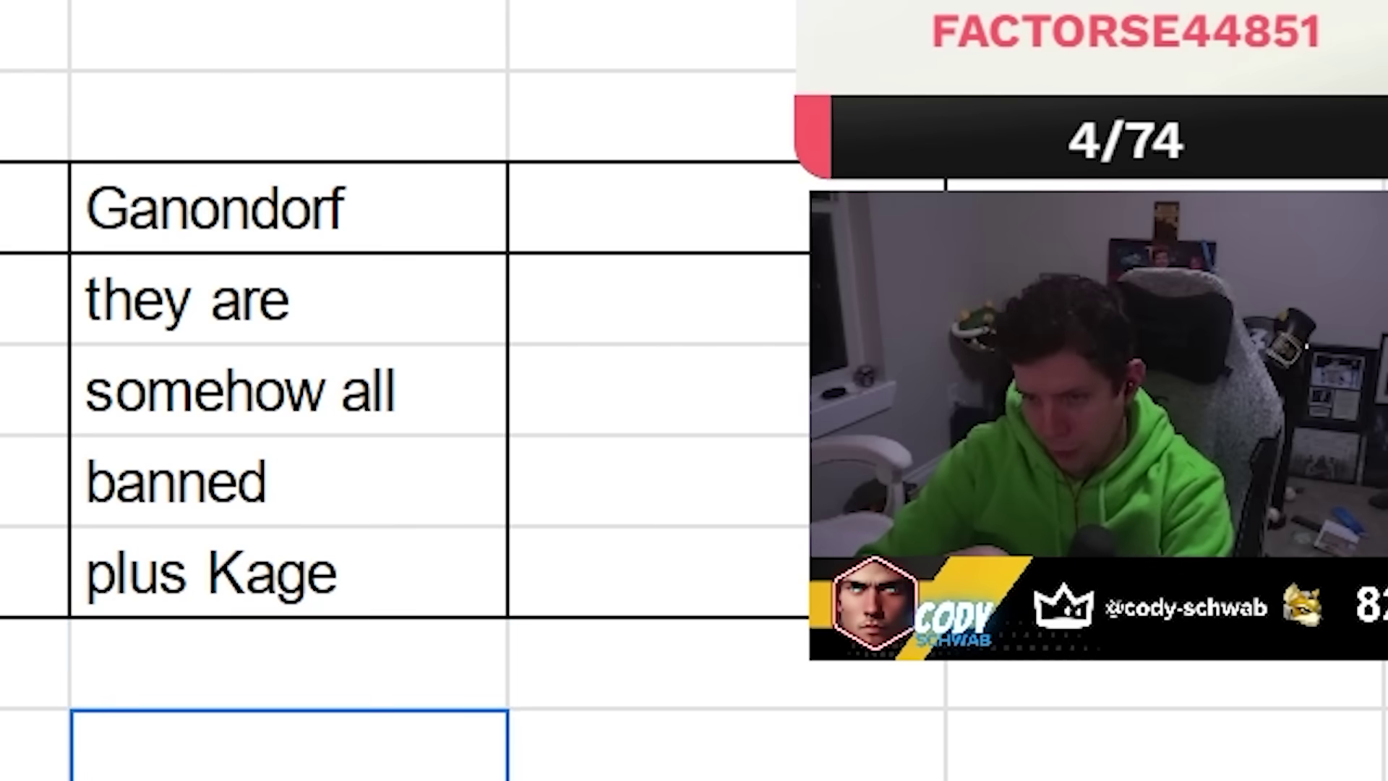
Clear the four placeholder entries below the Ganondorf heading.
key("Up")
key("Up")
key("BackSpace")
key("Up")
key("BackSpace")
key("Up")
key("BackSpace")
key("Delete")
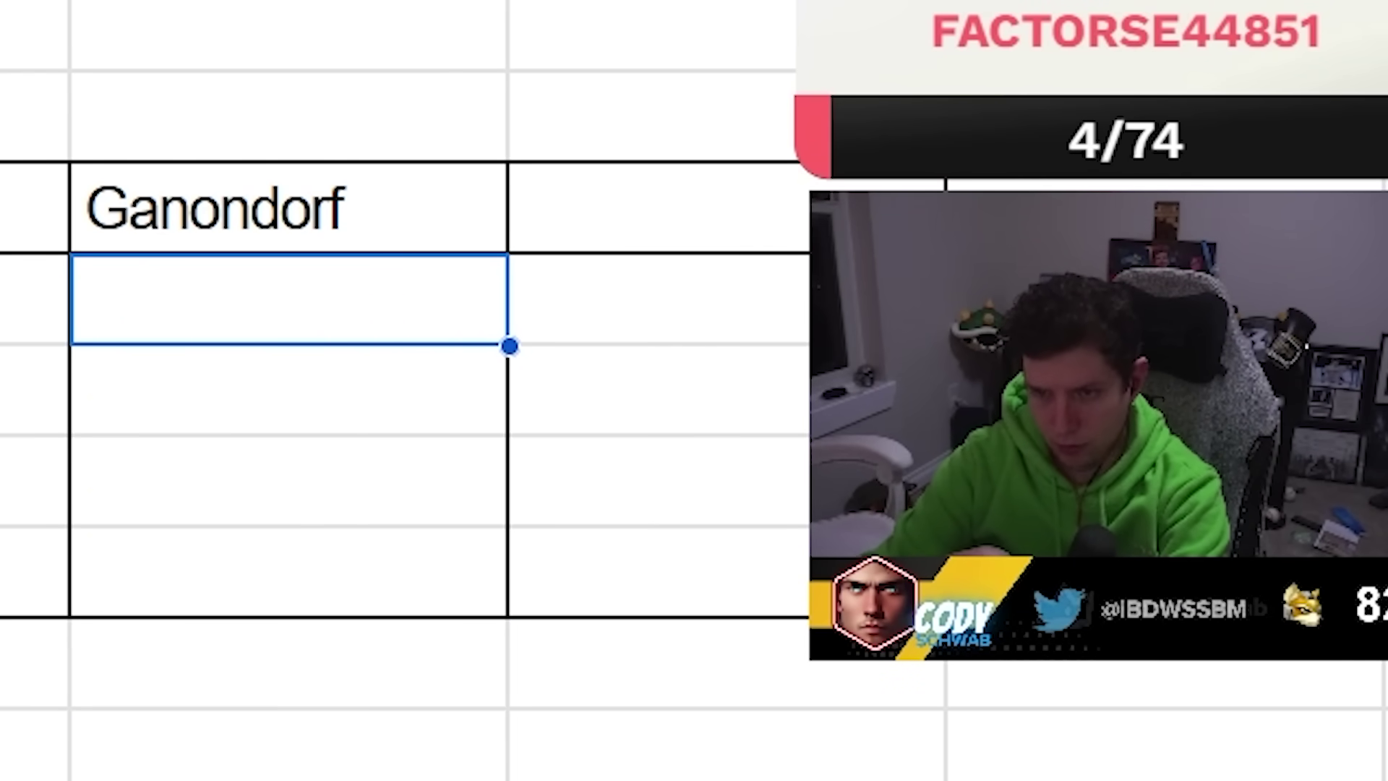
Fill the Ganondorf column with the players Kage, Bizzarro Flame, Eddie and Mekk.
type("Kage")
key("Return")
type("Bizzarro F")
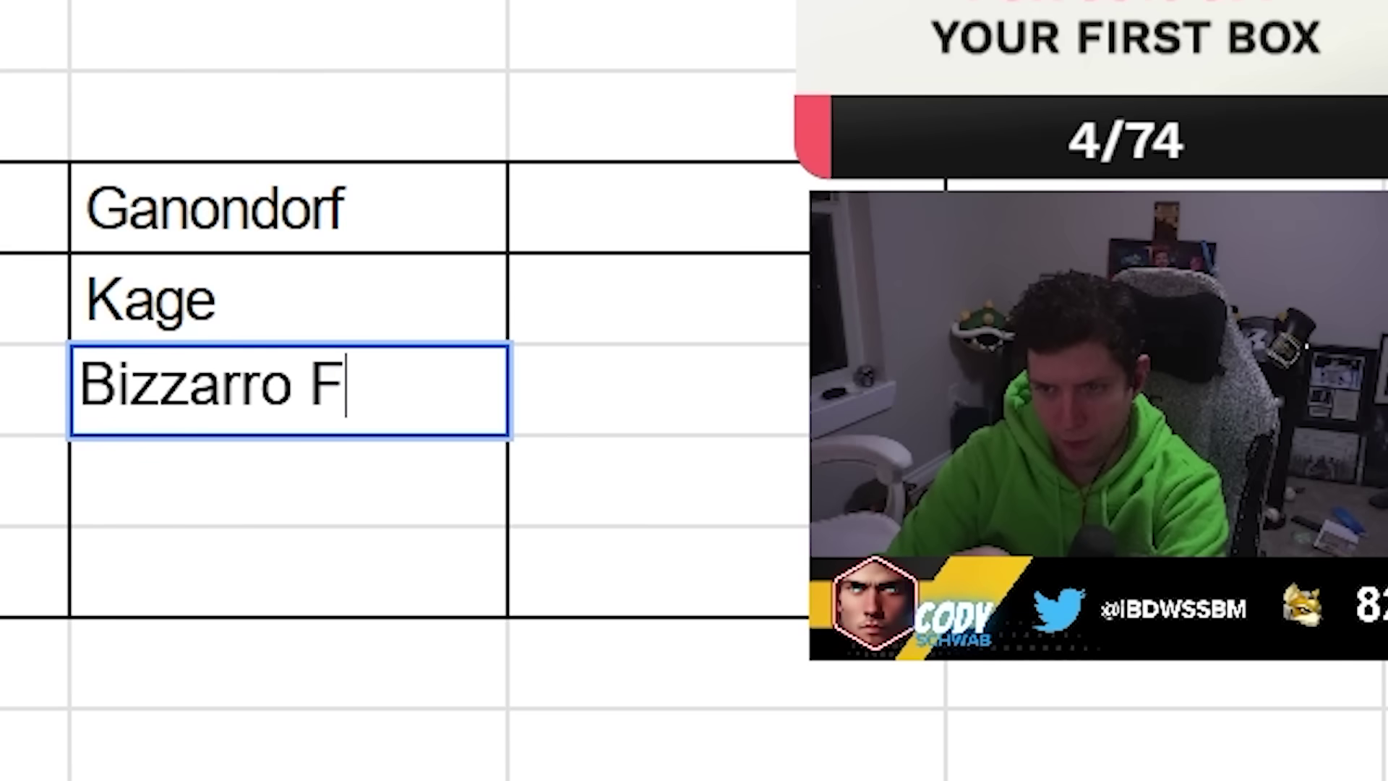
type("lame")
key("Return")
type("e")
key("Return")
type("Mekk")
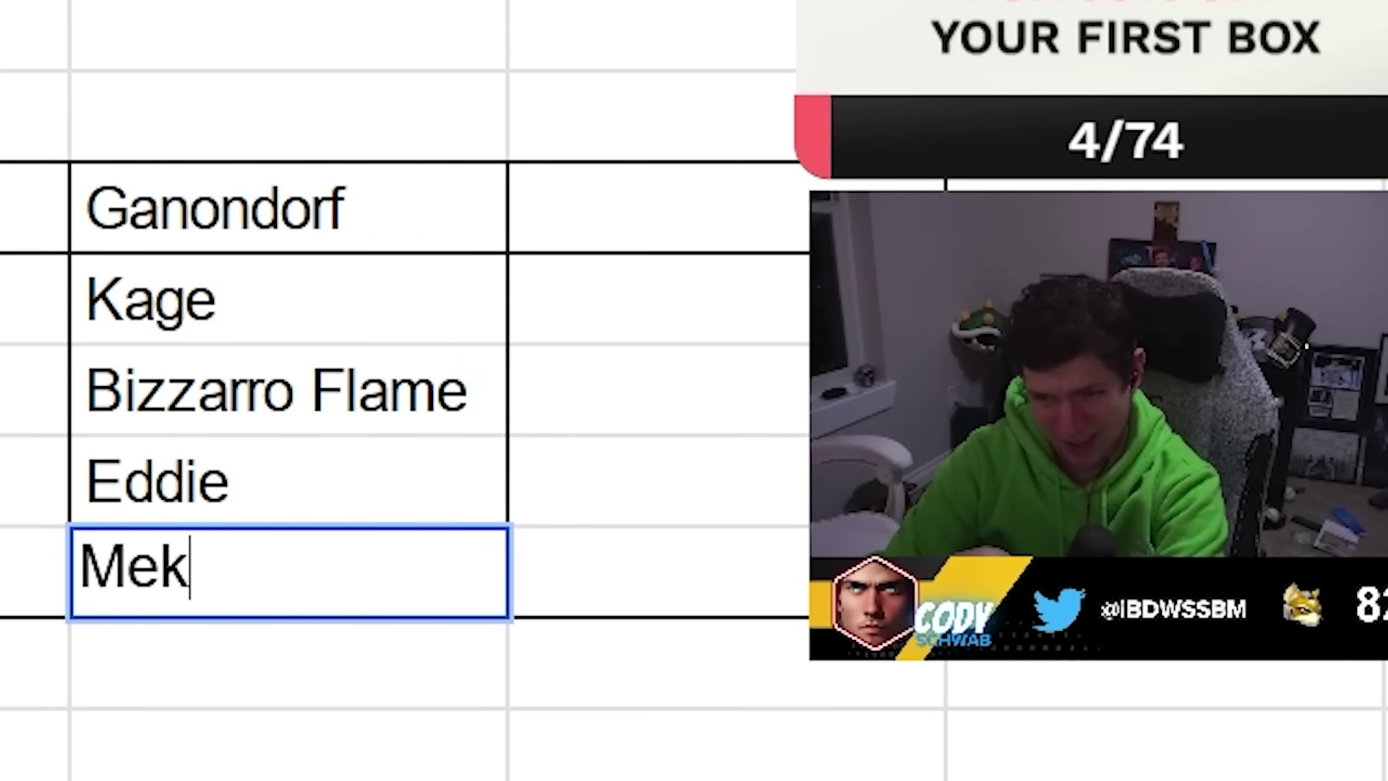
Fill the Mario column below Scorp with the players Brown Mario, KoopaTroop and Armada.
key("Return")
left_click(289, 391)
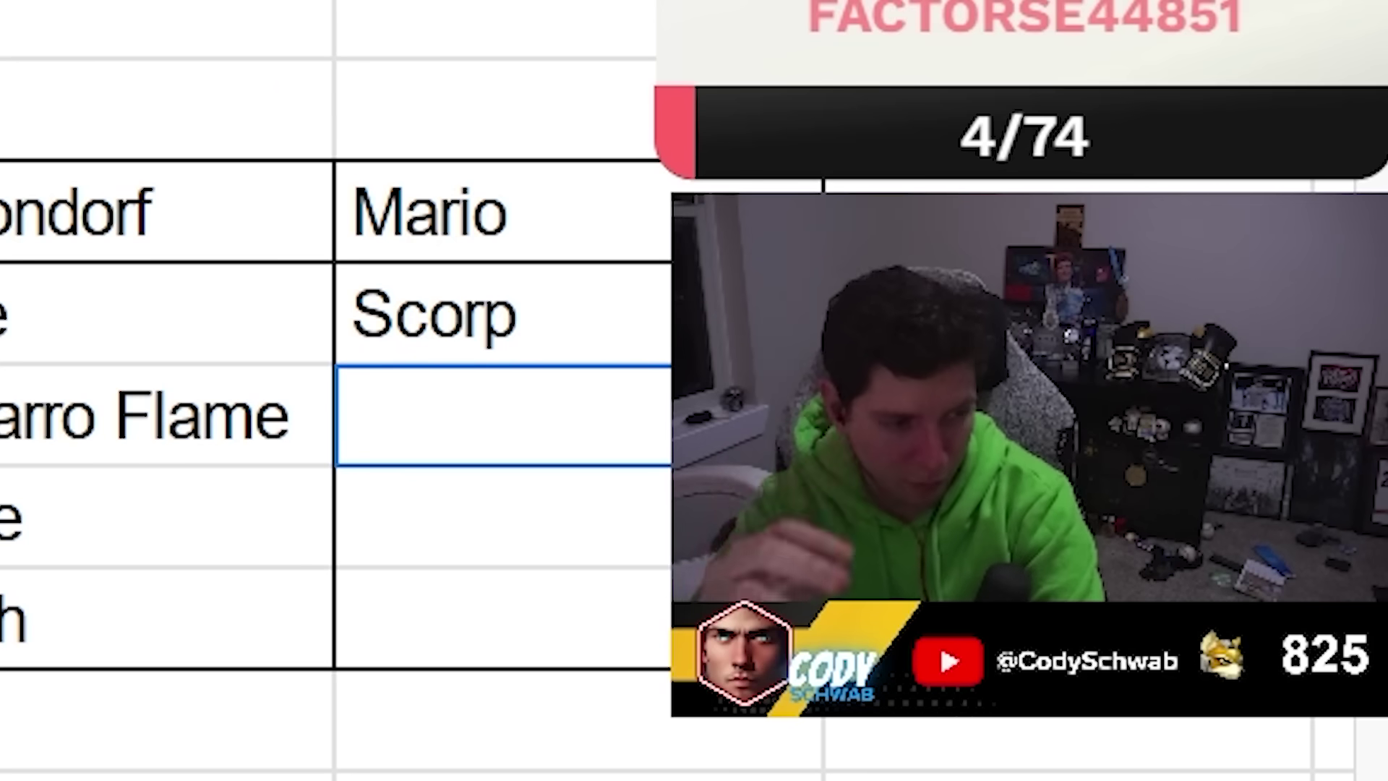
type("Brown")
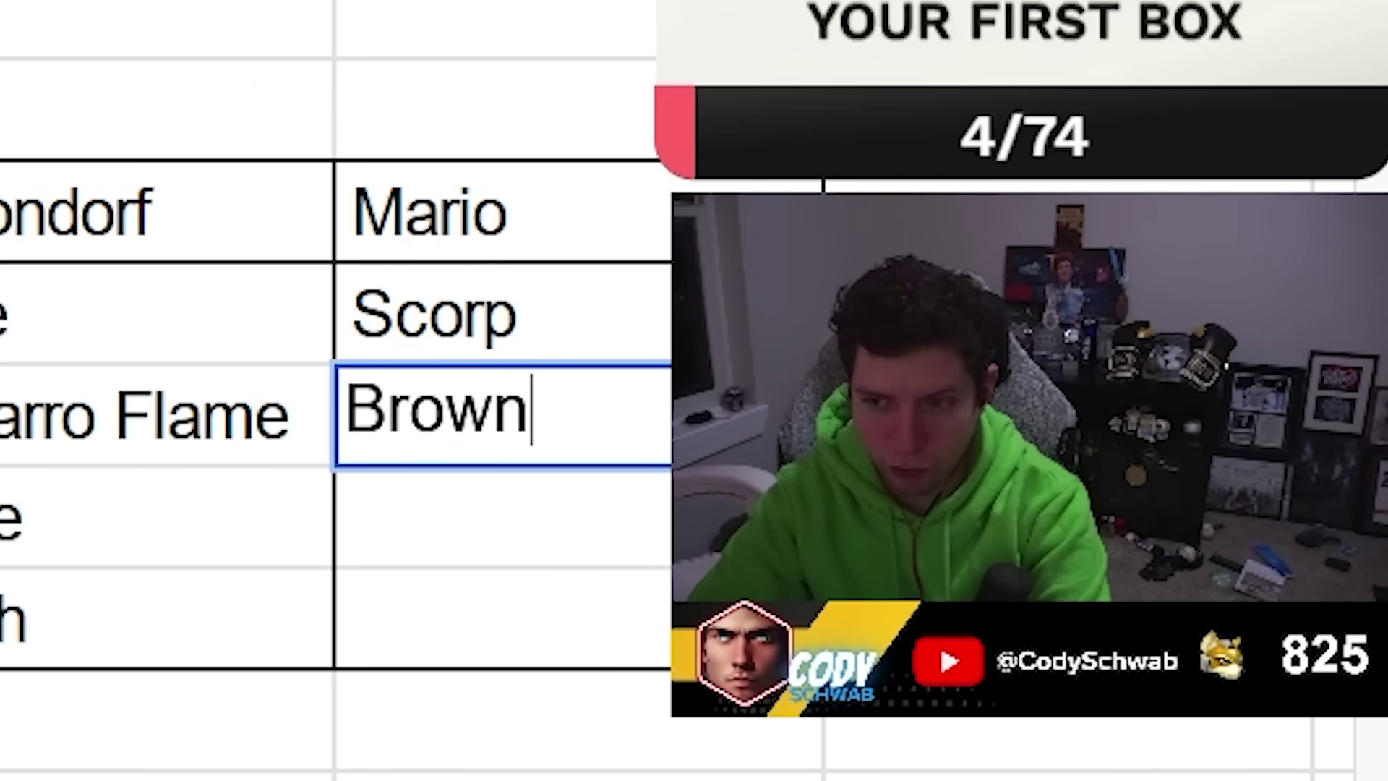
type(" Mario")
key("Return")
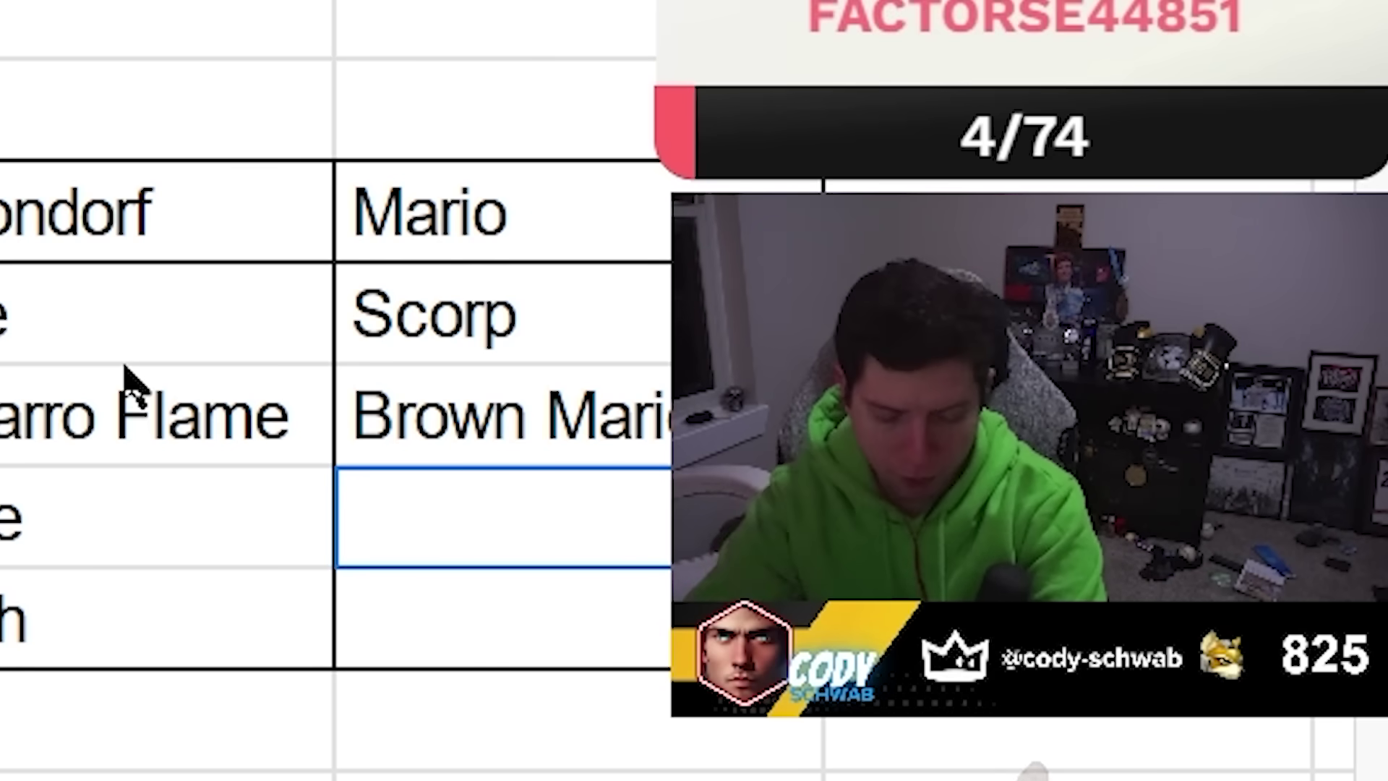
type("KoopaTroo")
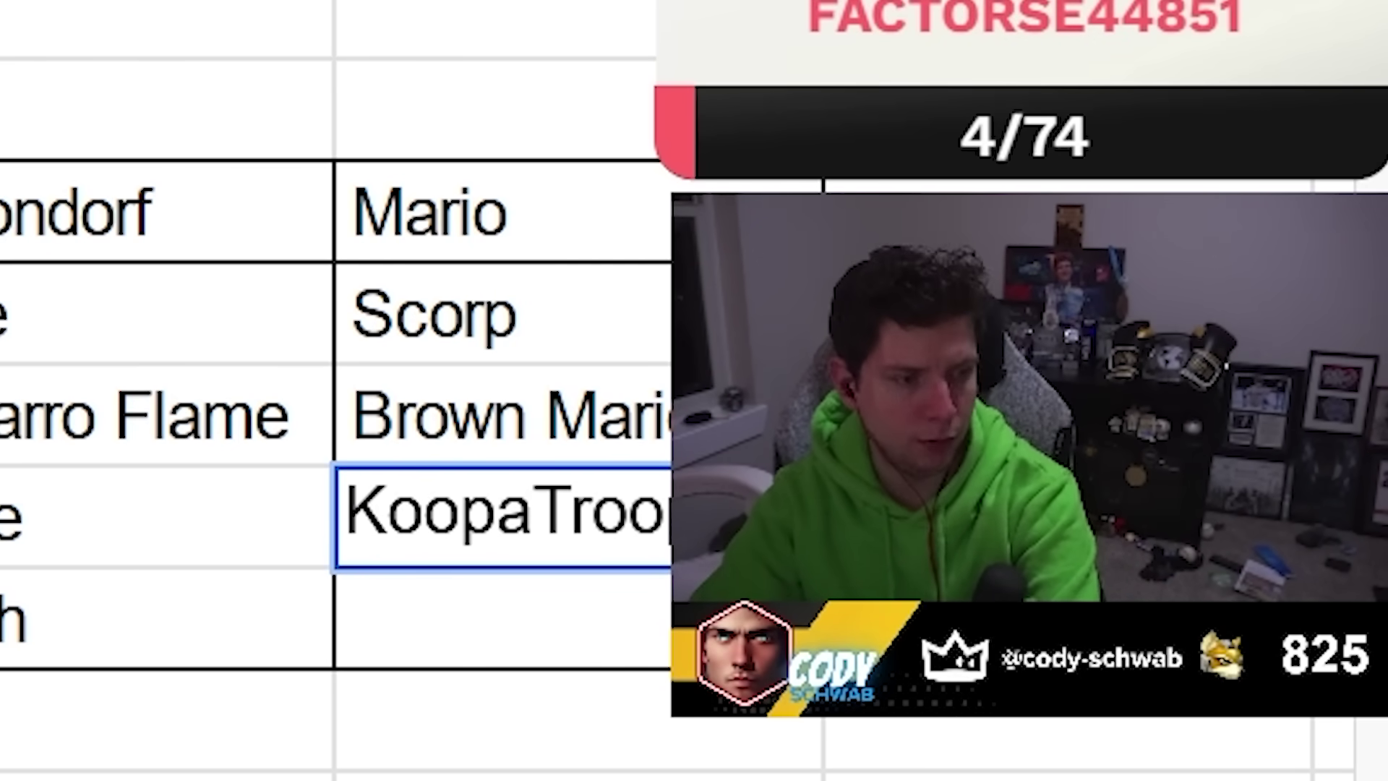
key("Return")
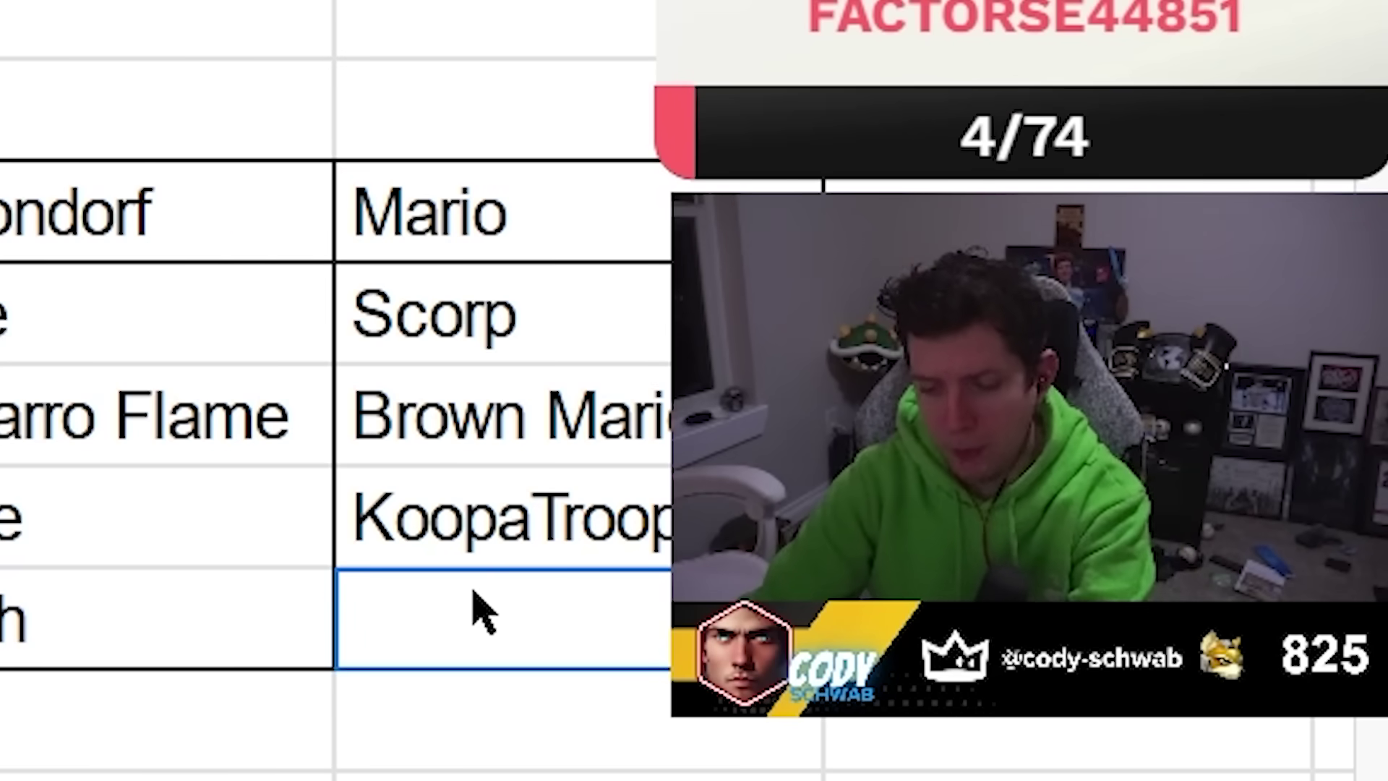
type("Armada")
key("Return")
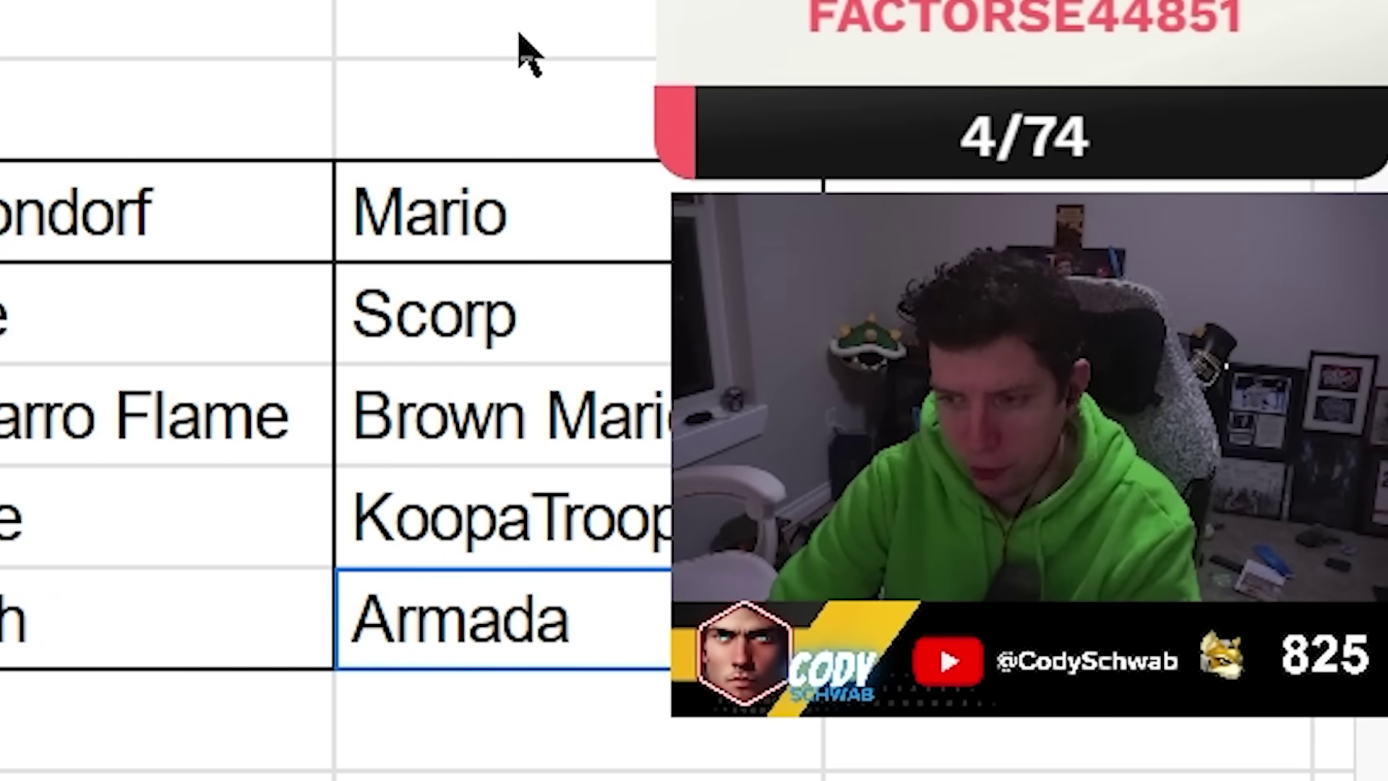
type("Schlimm")
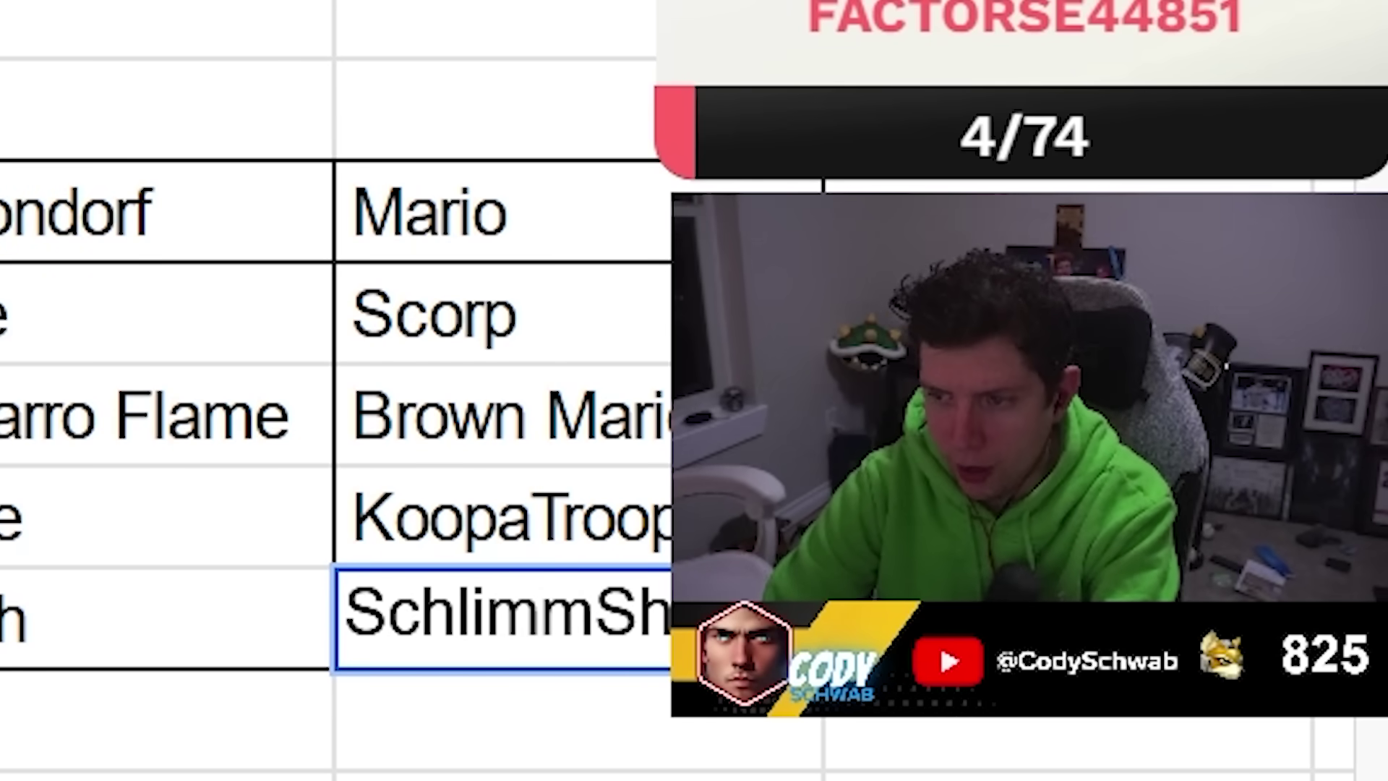
type("Sh")
key("Return")
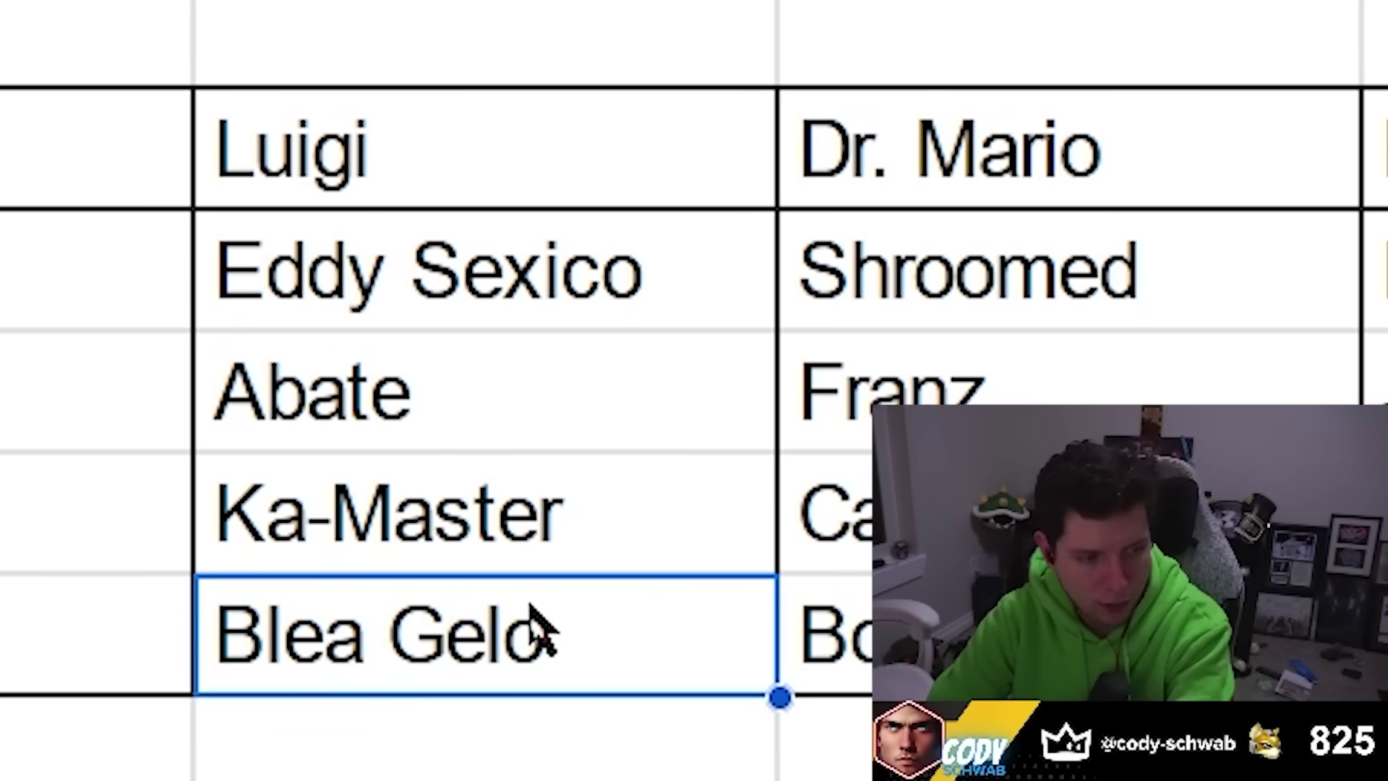
type("V")
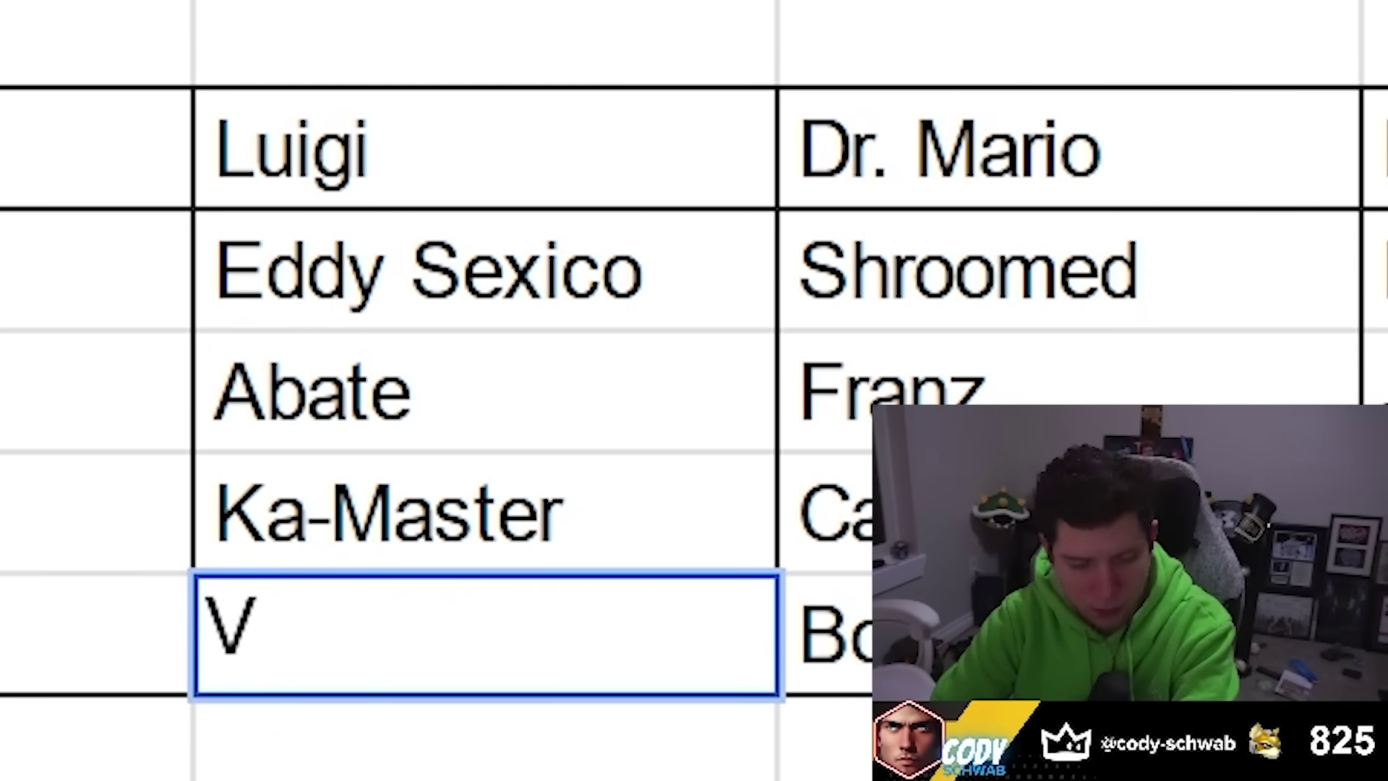
type("udujin")
key("Return")
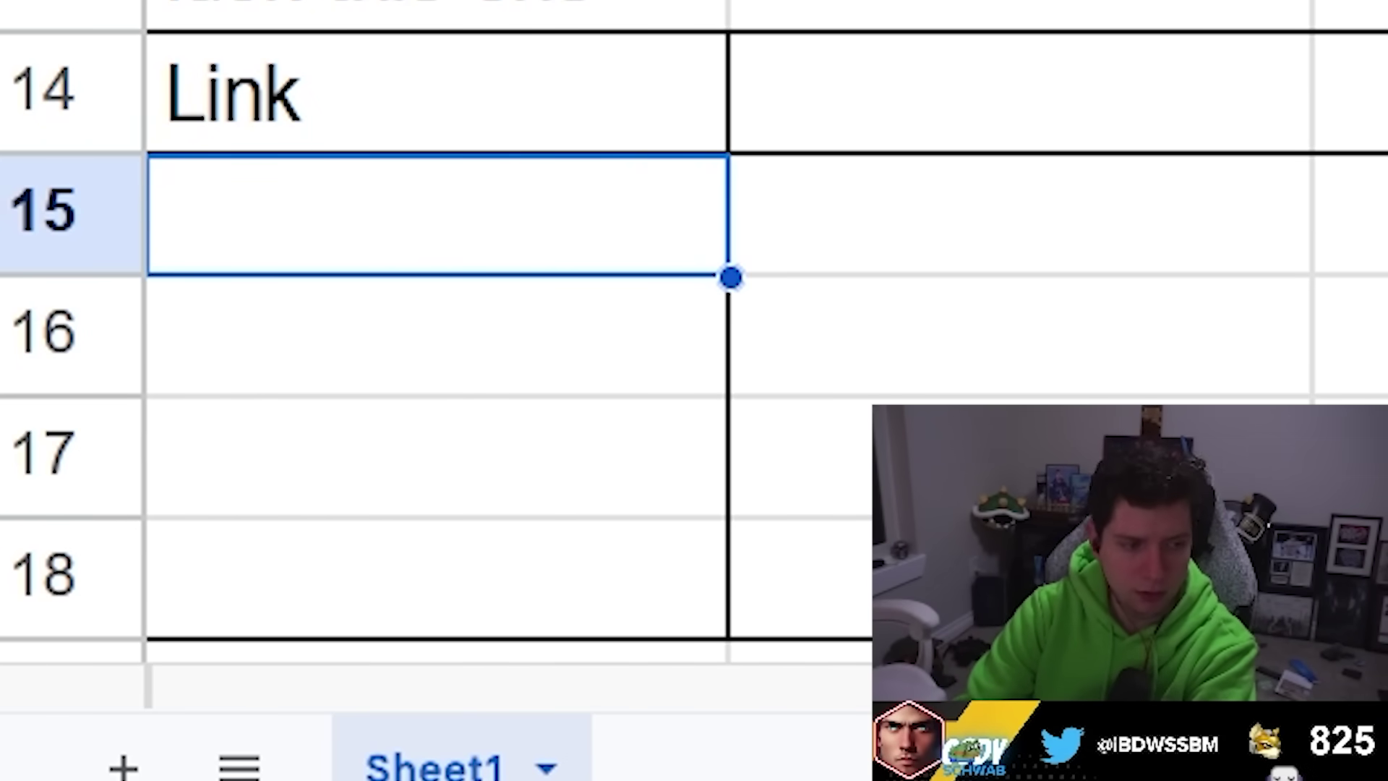
Fill the Link column of the third table with the players Aklo, Sixx, Savestate and Aniki.
type("Ak")
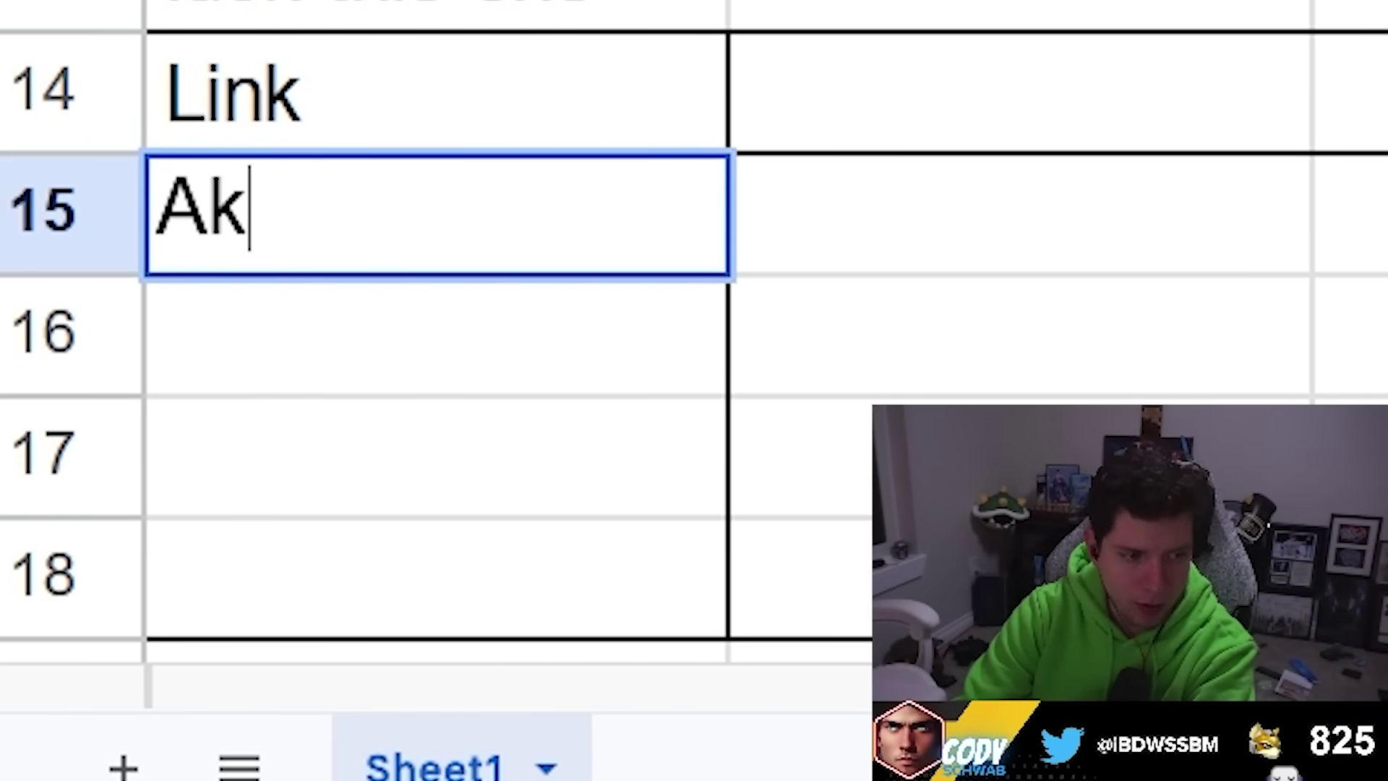
type("Aklo")
key("Return")
type("Sixx")
key("Return")
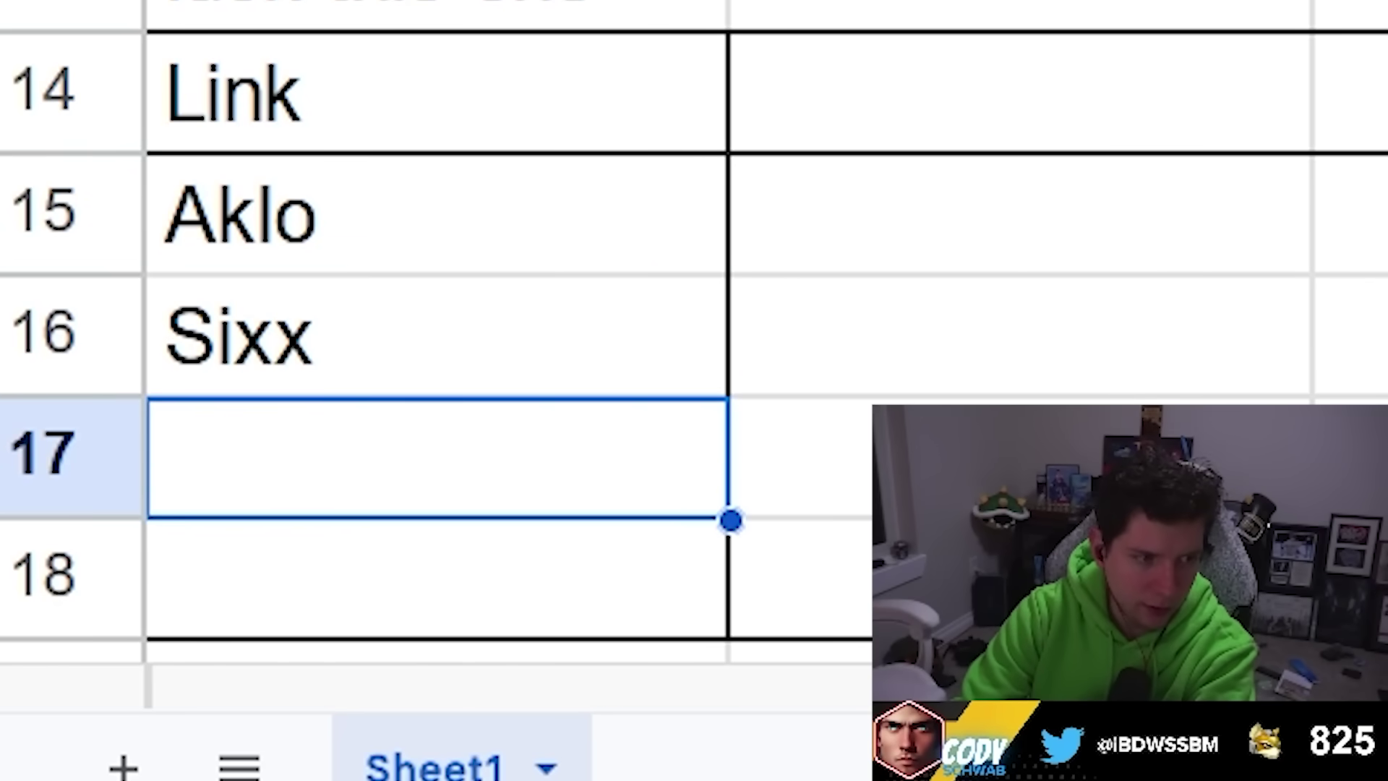
type("Savestate")
key("Return")
type("Saus")
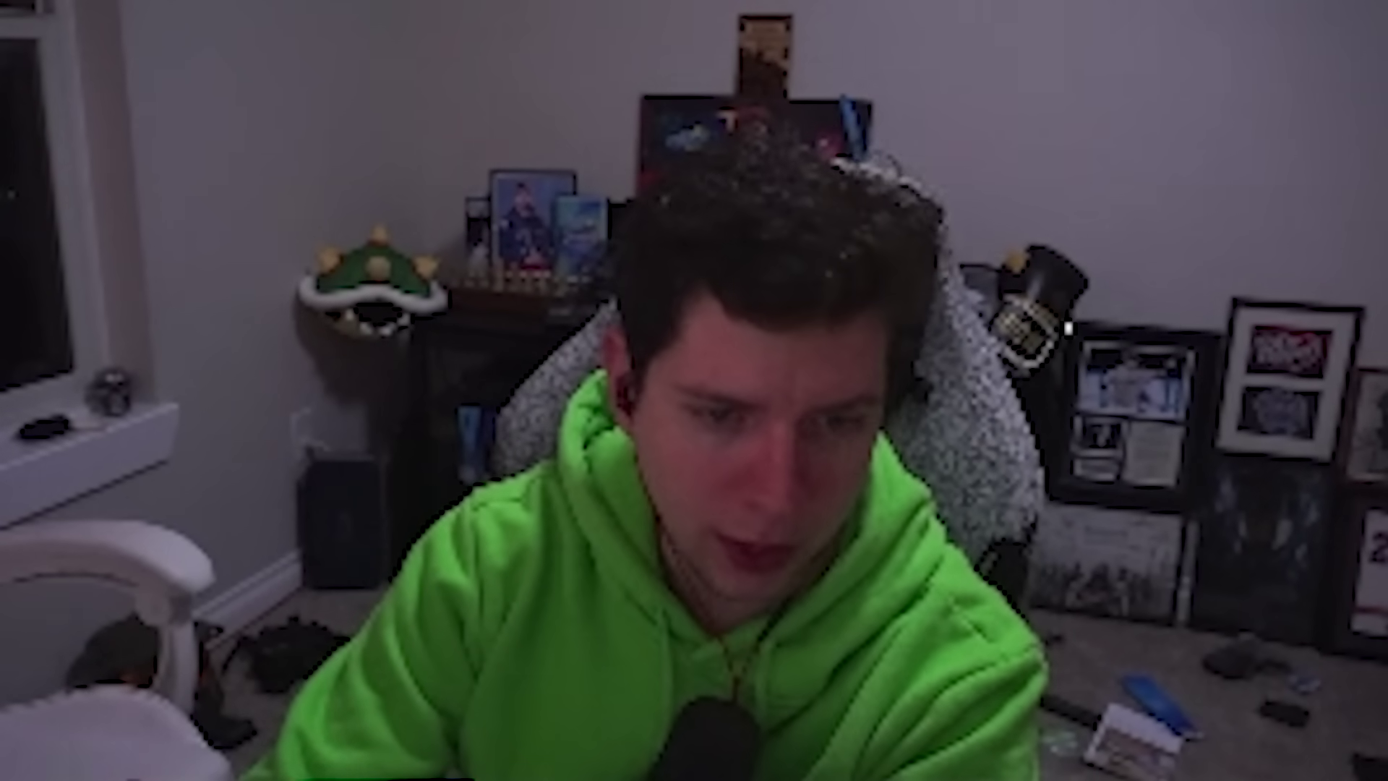
left_click(112, 239)
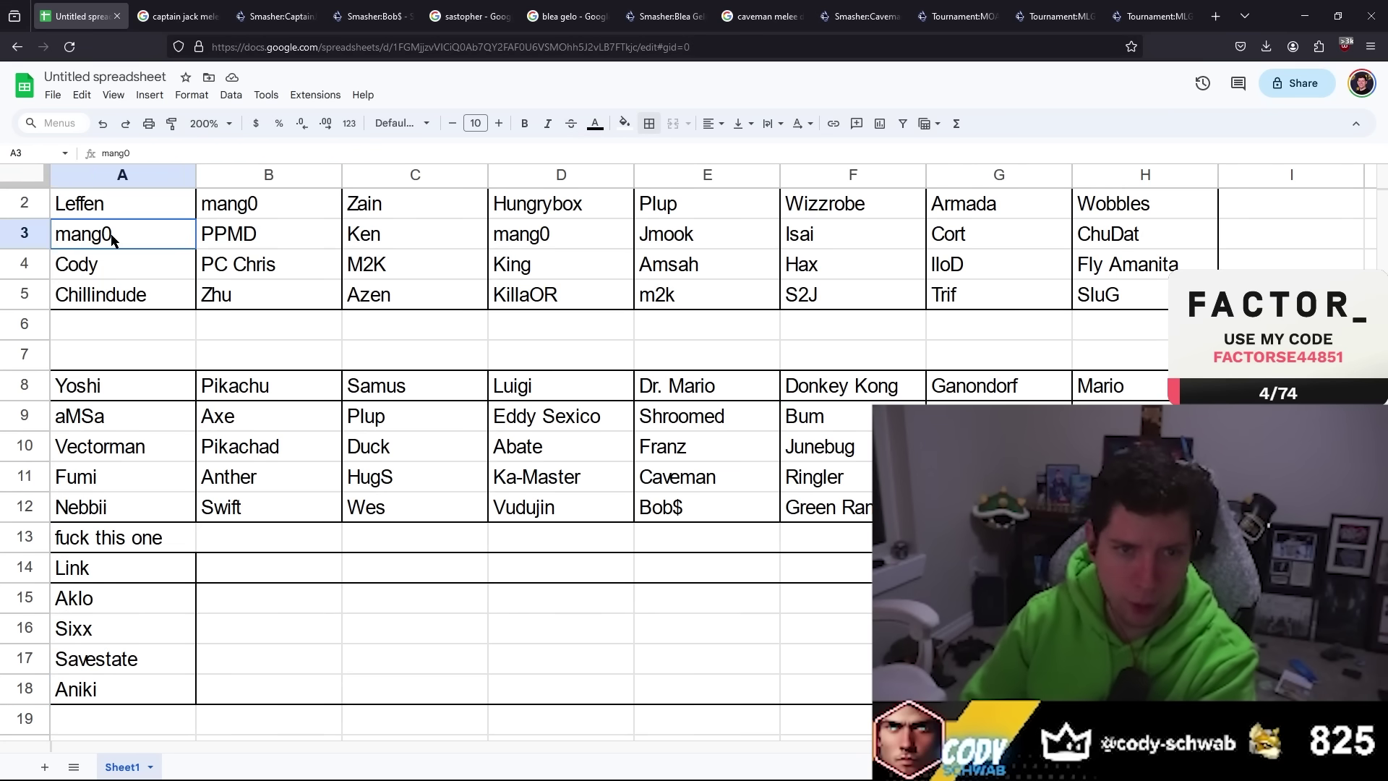
scroll(115, 238, "up", 1)
left_click(240, 244)
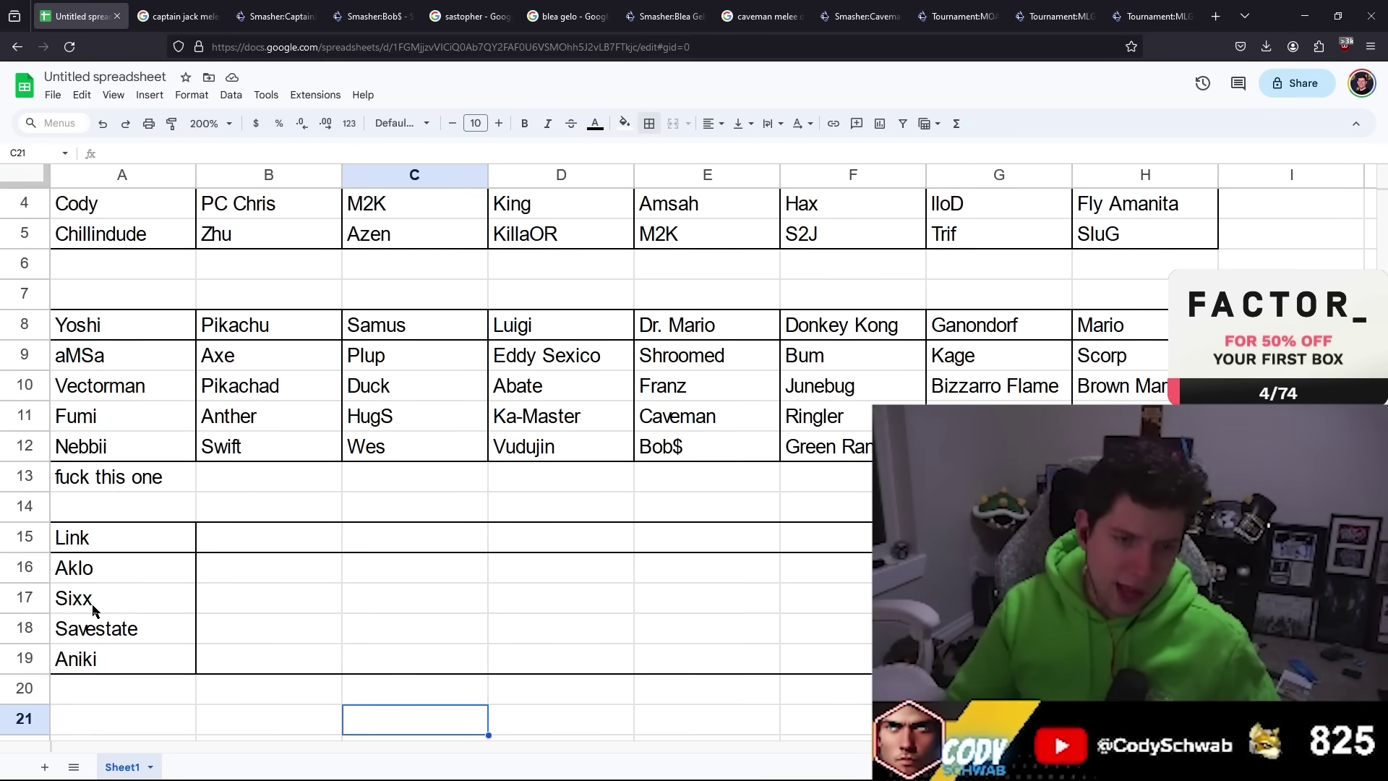
Replace Savestate in the Link column with Hunybear.
left_click(101, 636)
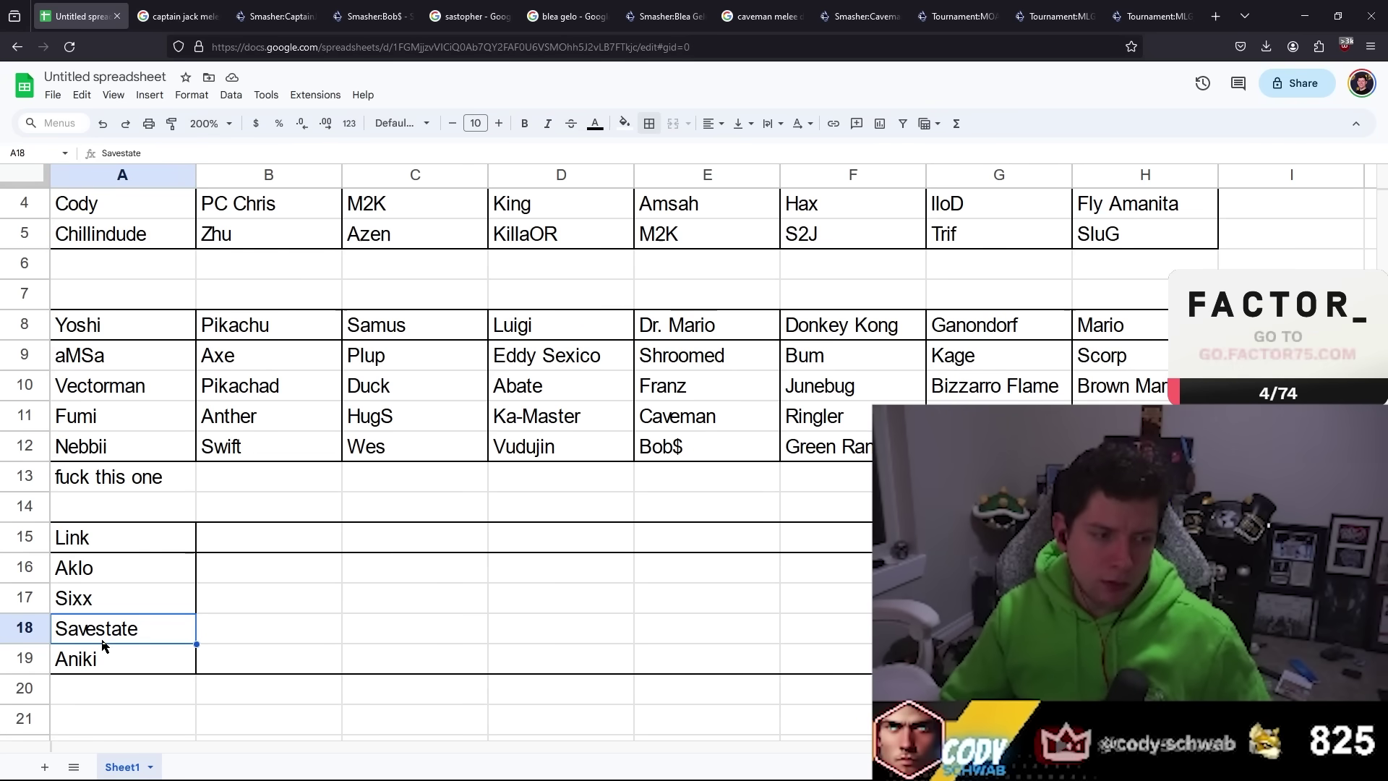
type("H")
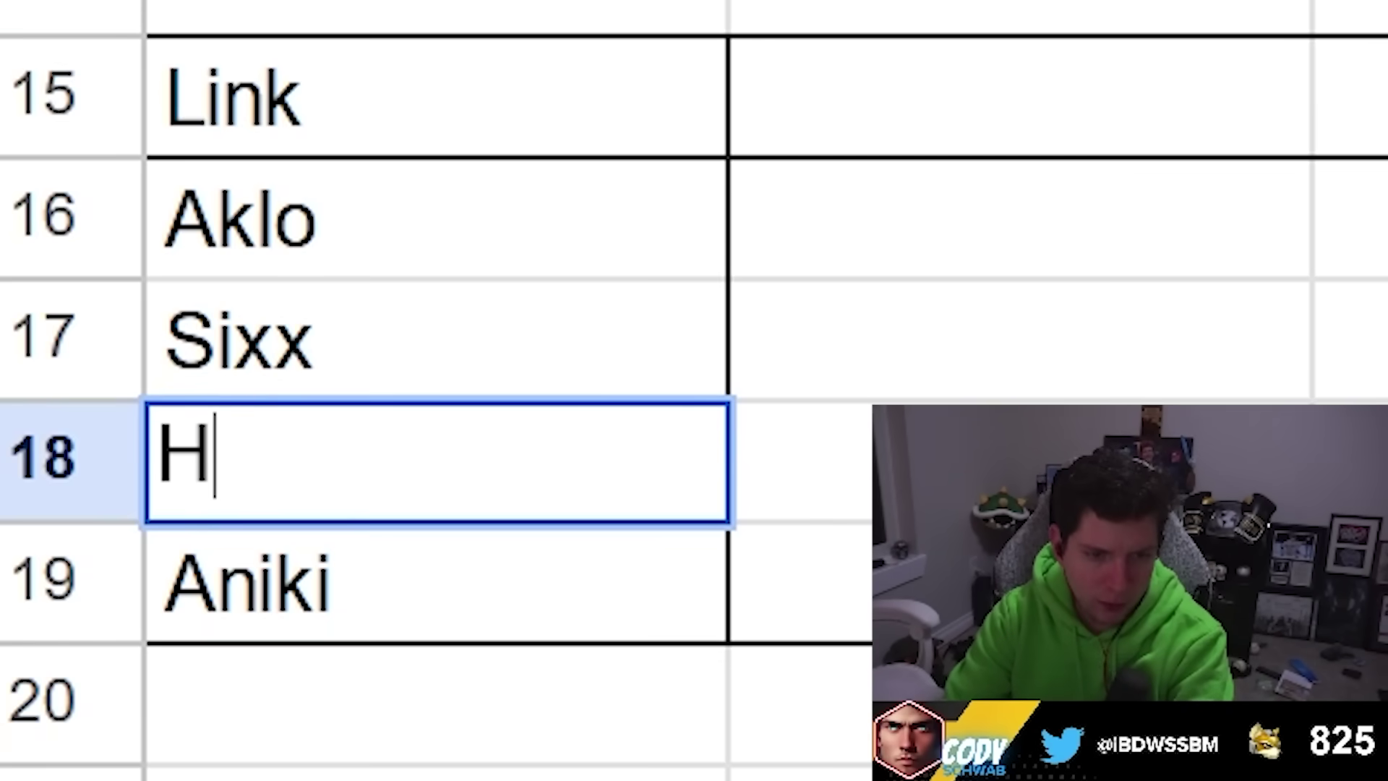
type("unybear")
key("Return")
Fill the Young Link column with the players Axe, Armada, Rocket and Caveman.
left_click(795, 462)
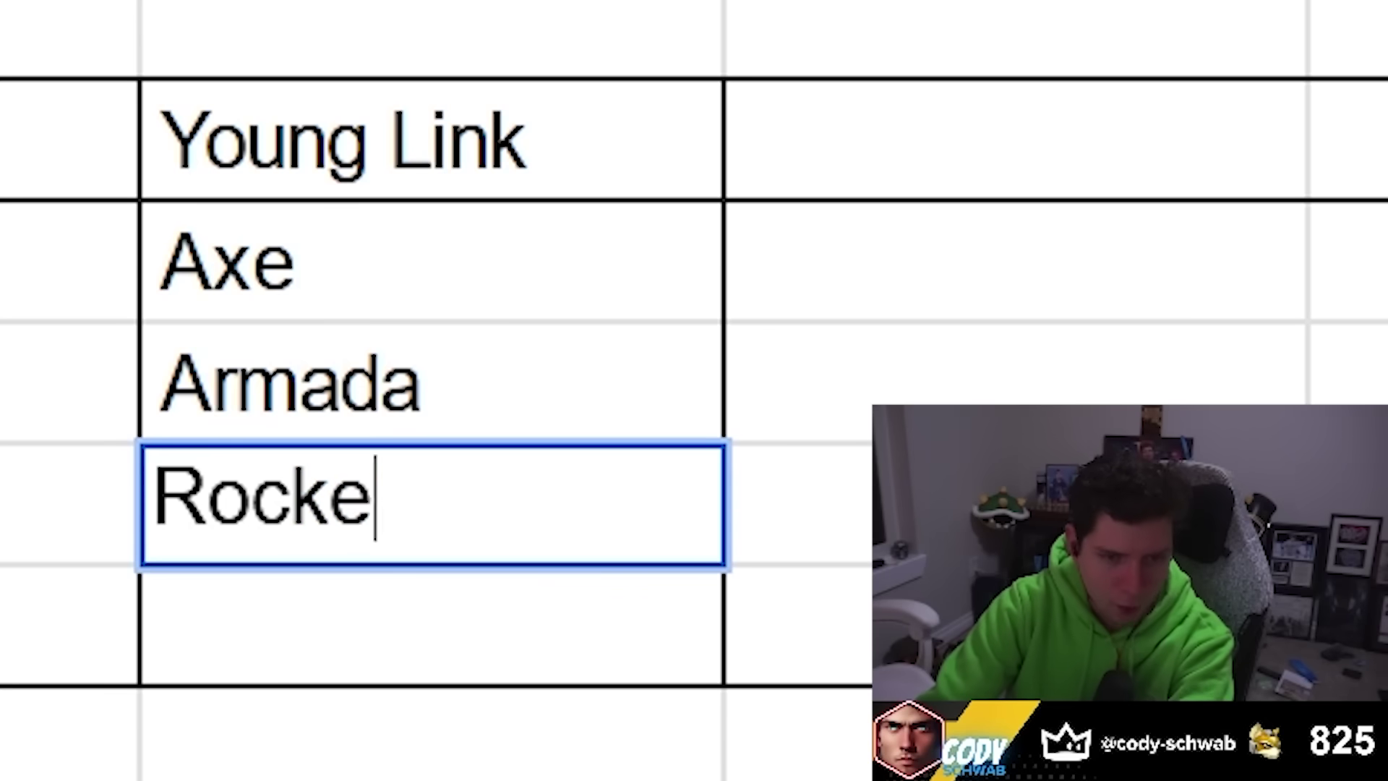
type("t")
key("Return")
left_click(432, 504)
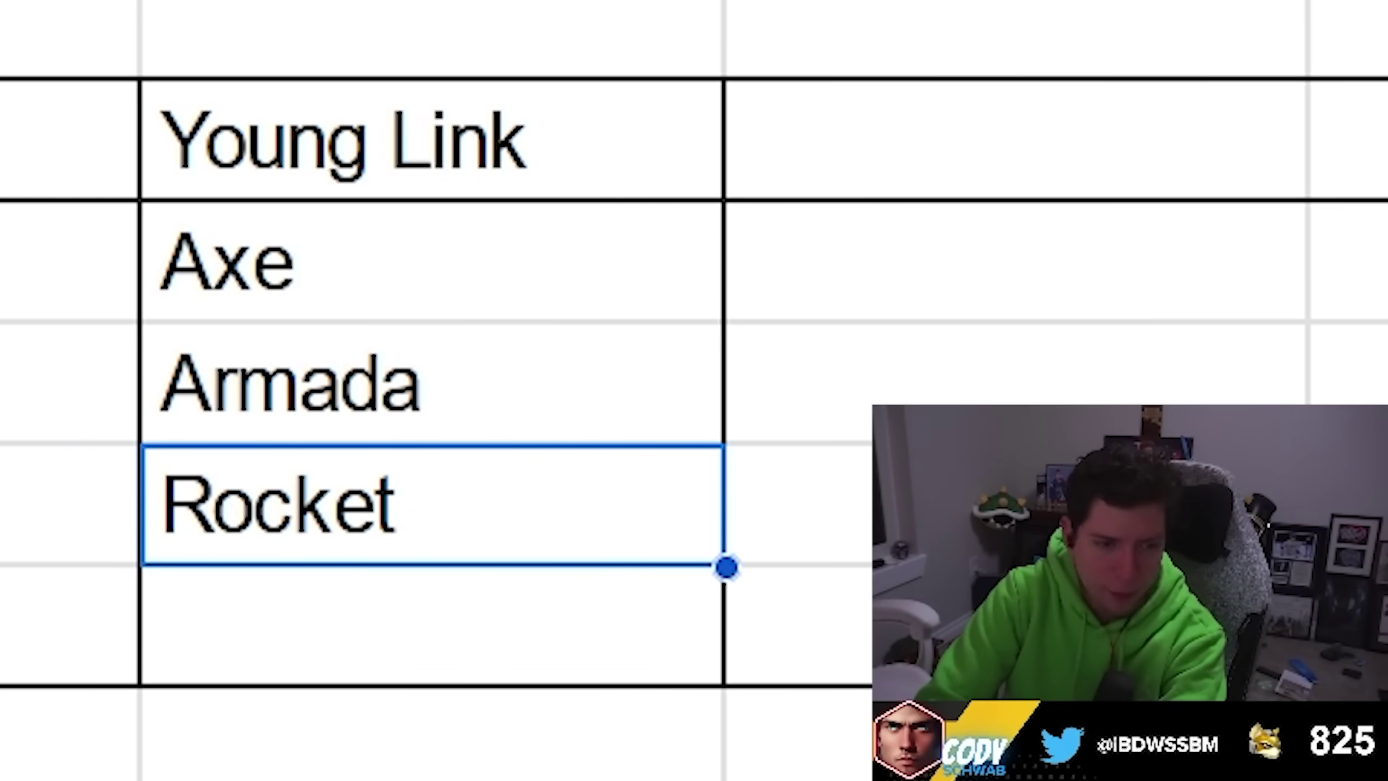
left_click(431, 626)
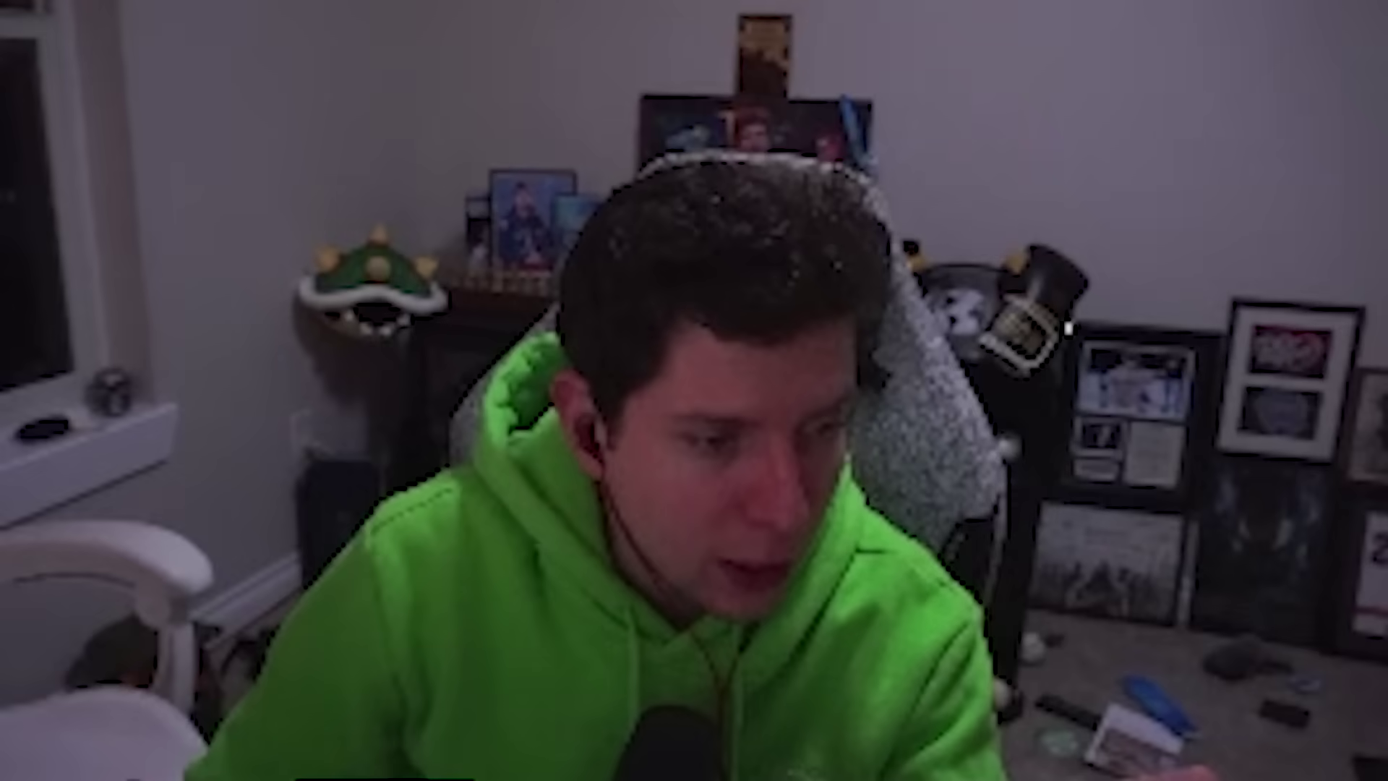
type("Caveman")
key("Return")
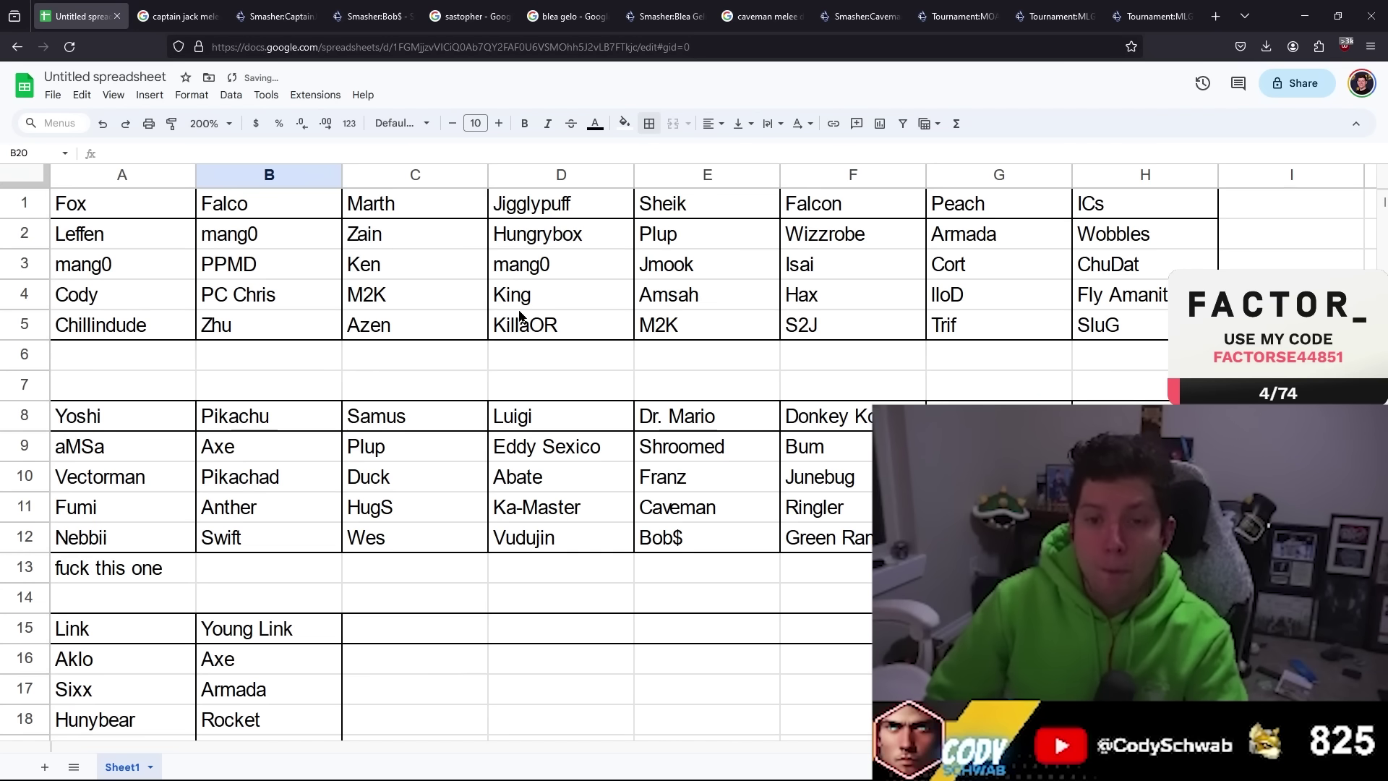
left_click(533, 327)
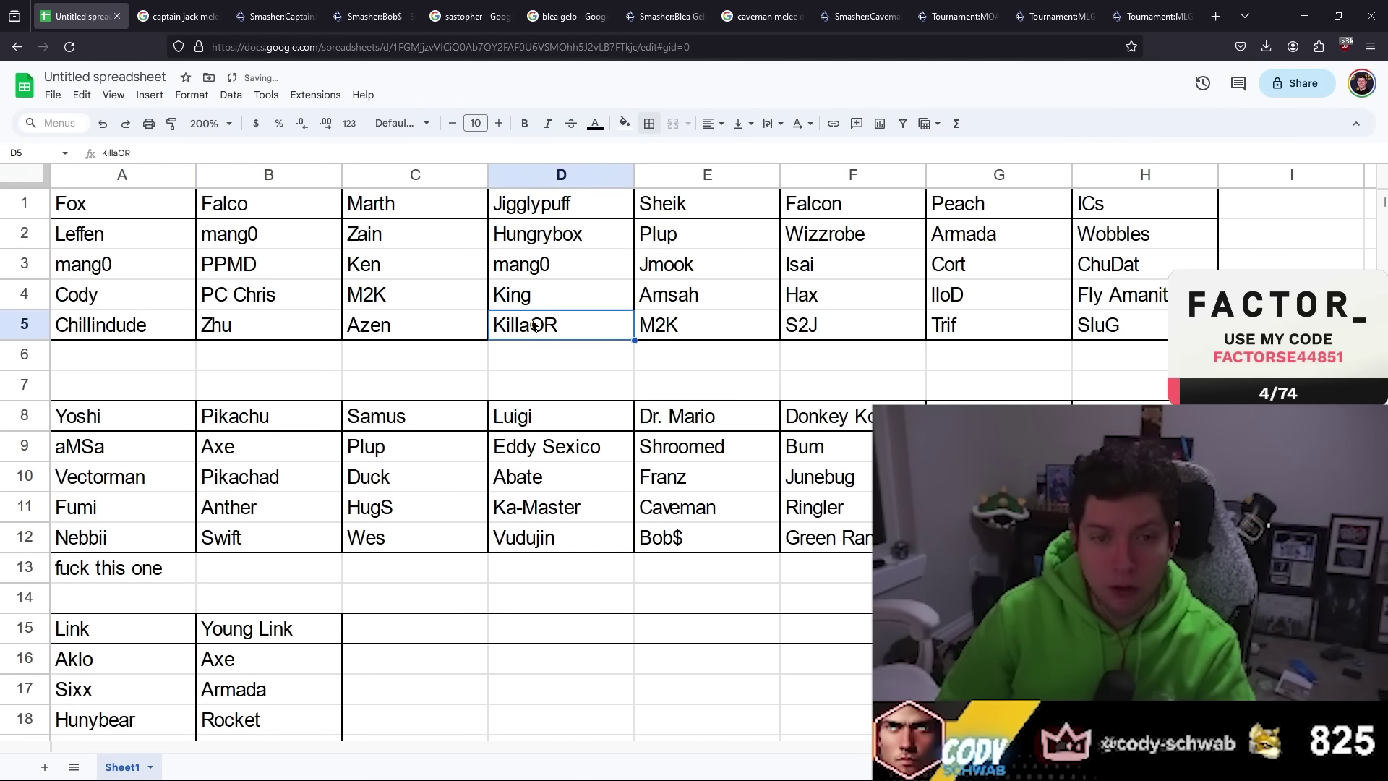
left_click(422, 319)
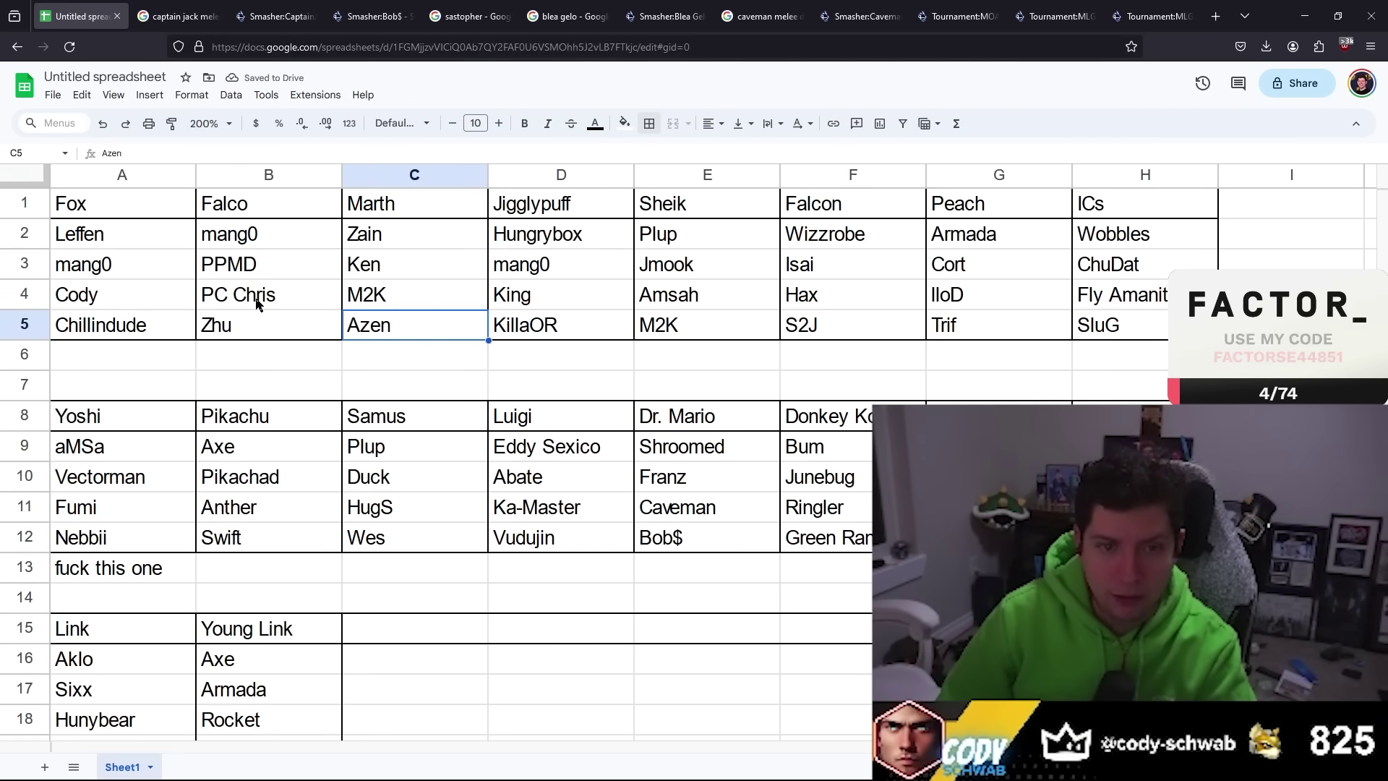
left_click(82, 323)
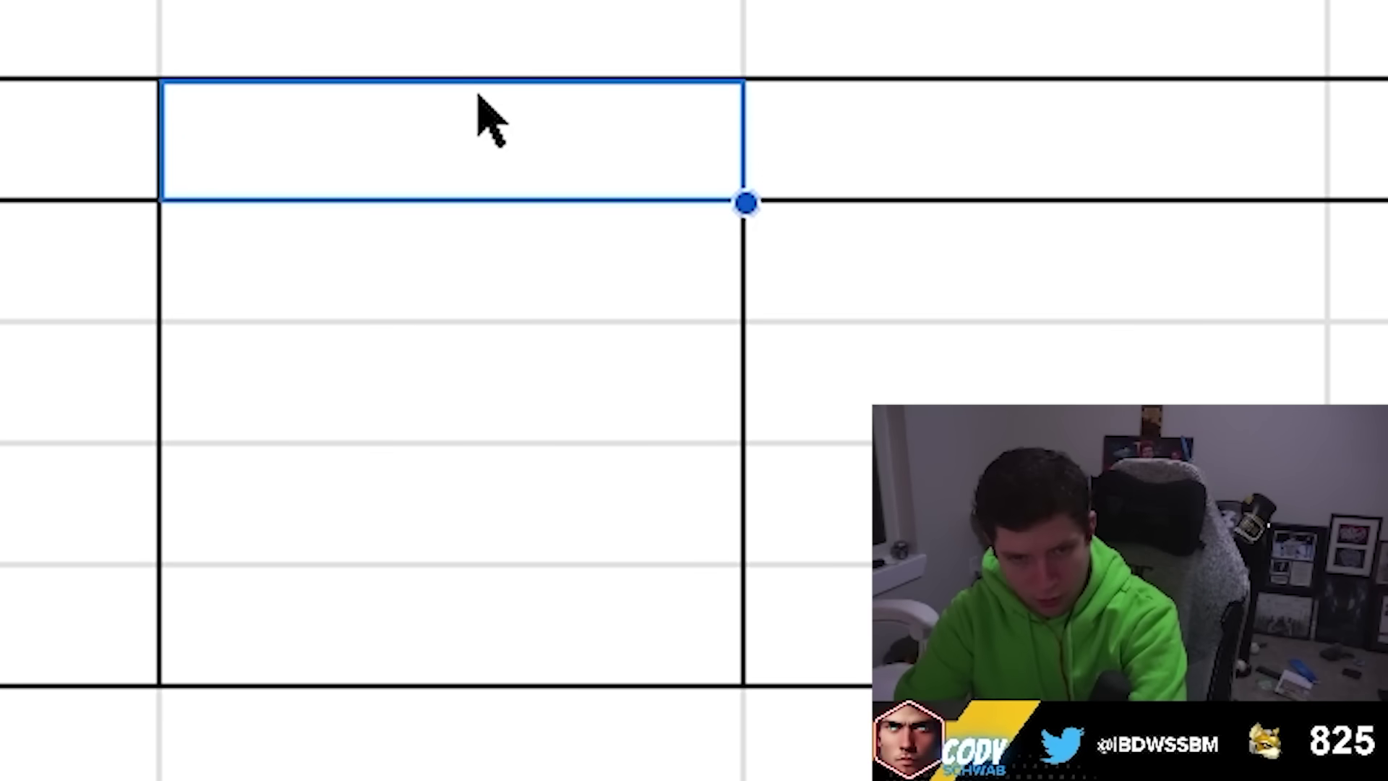
Head the next empty column of the third table Mewtwo and fill it with Taj, Leffen, Zoma and vvonders.
type("Mewtwo")
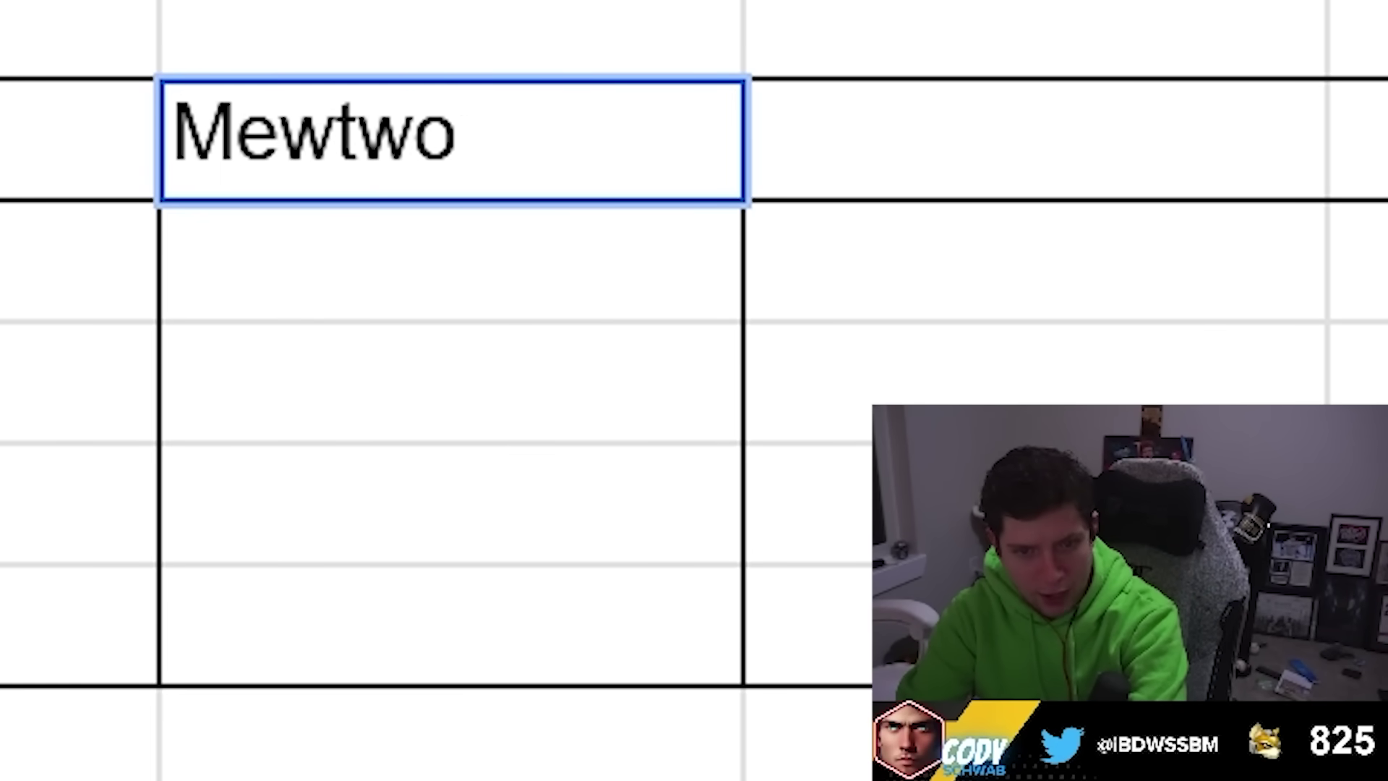
key("Return")
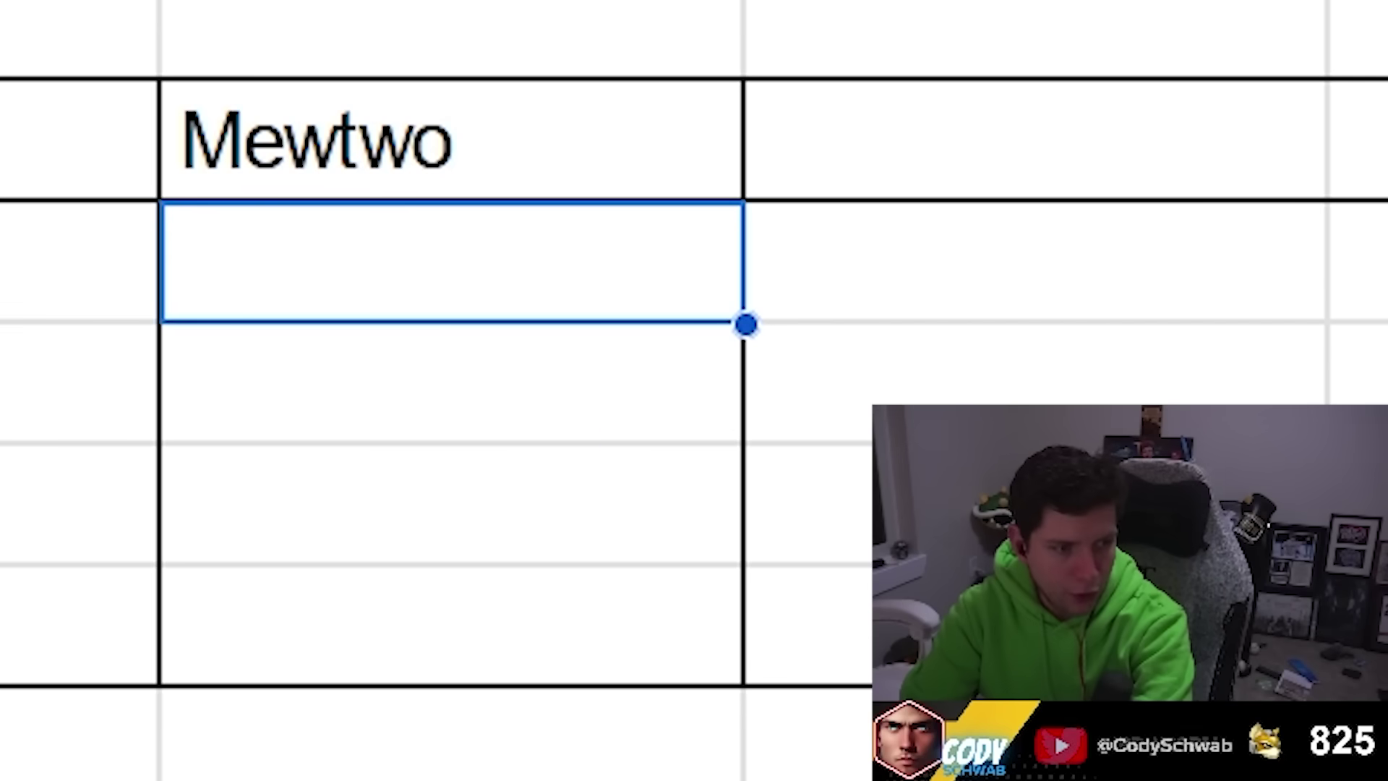
type("Taj")
key("Return")
type("Leffen")
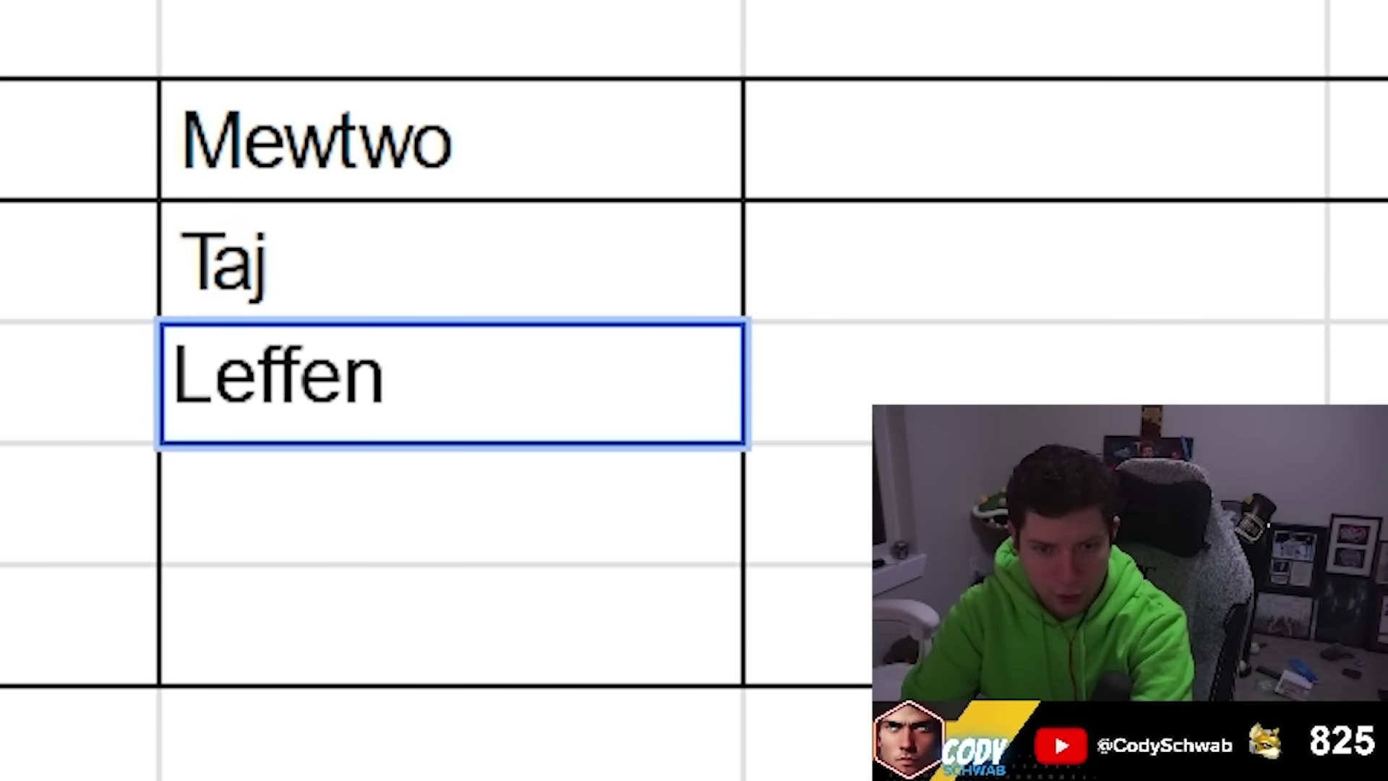
key("Return")
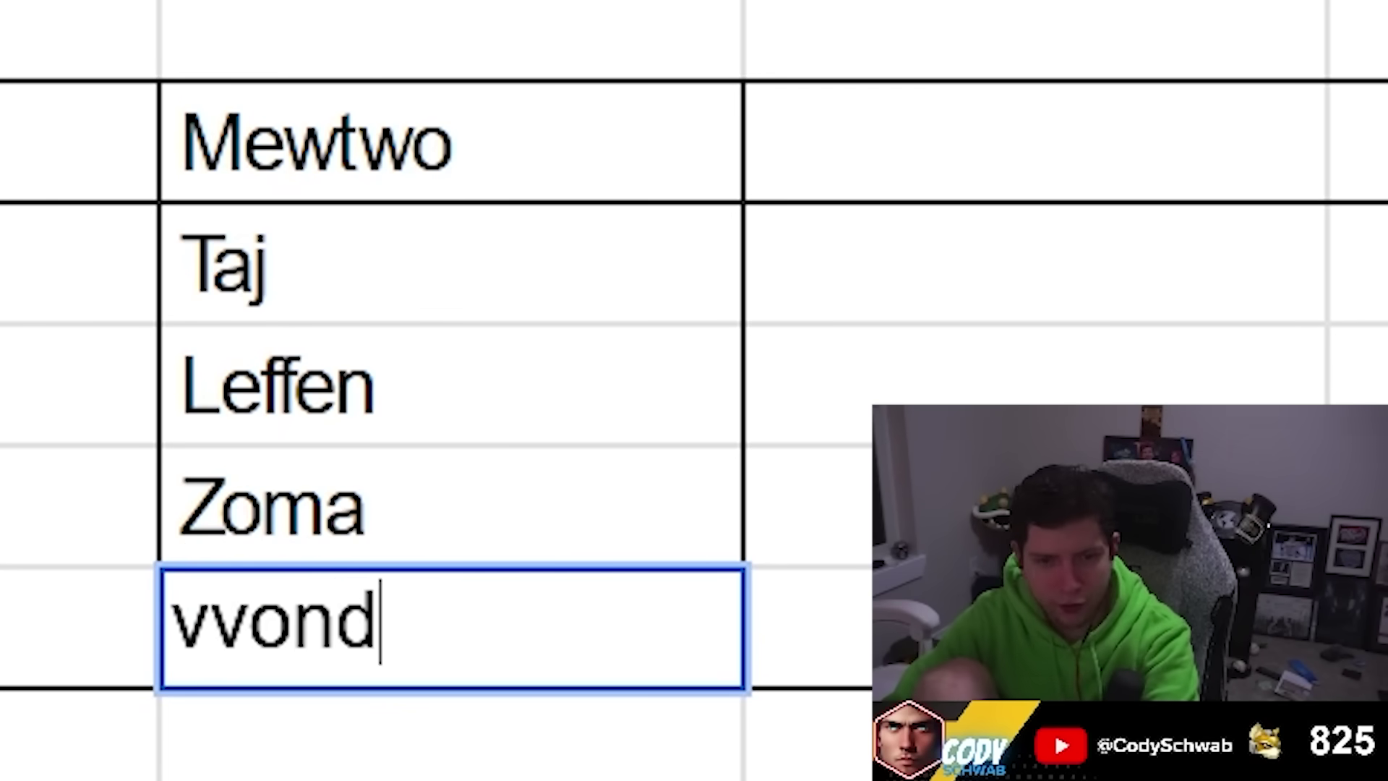
type("ers")
key("Return")
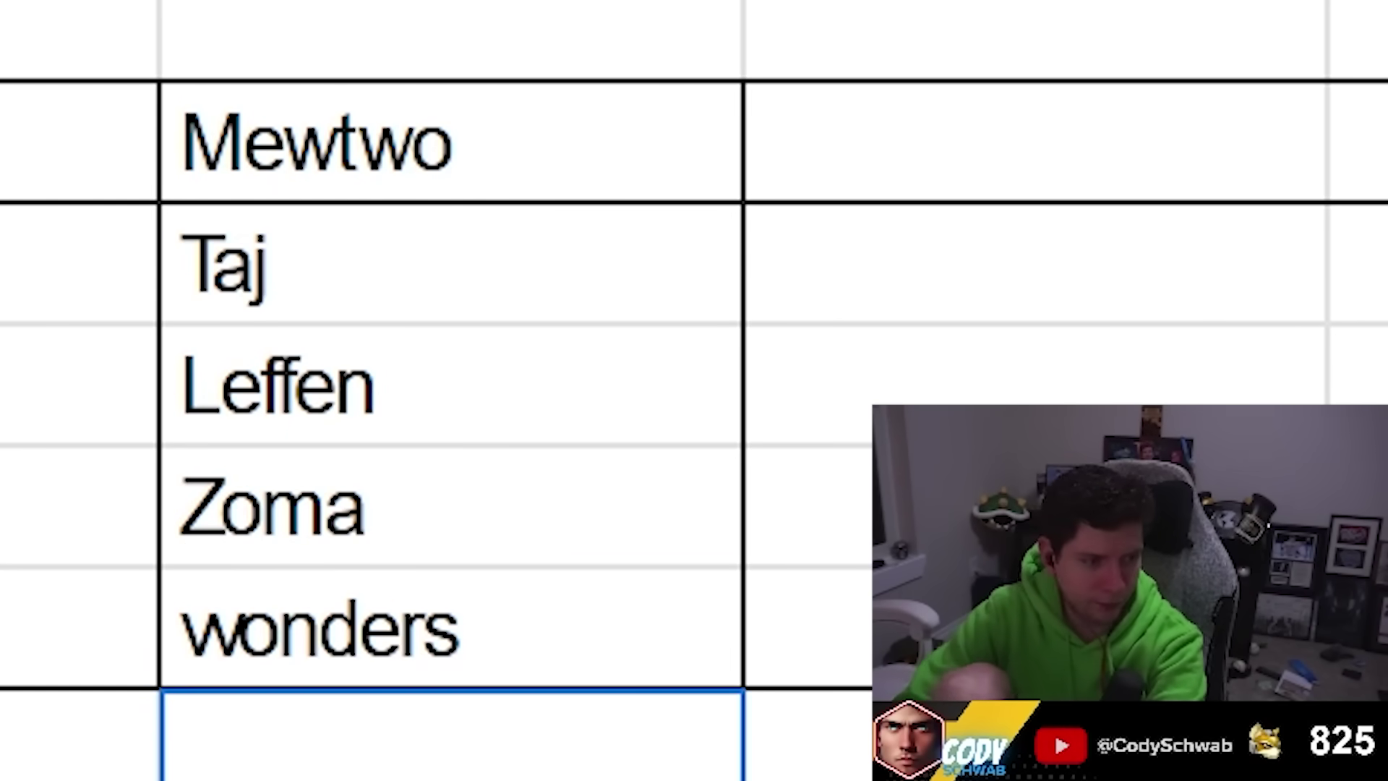
Head the column following Mewtwo in the third table Roy.
left_click(806, 627)
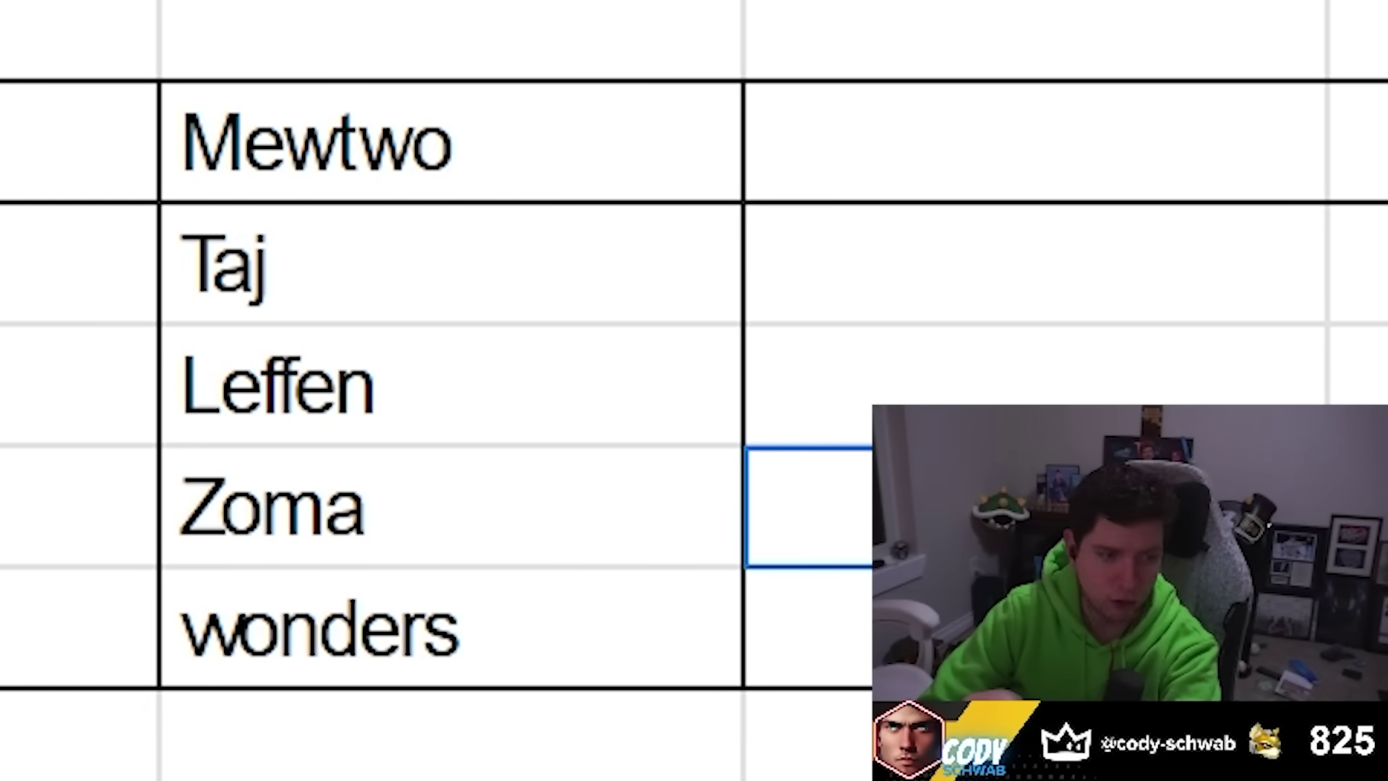
key("Up")
key("Up")
key("Up")
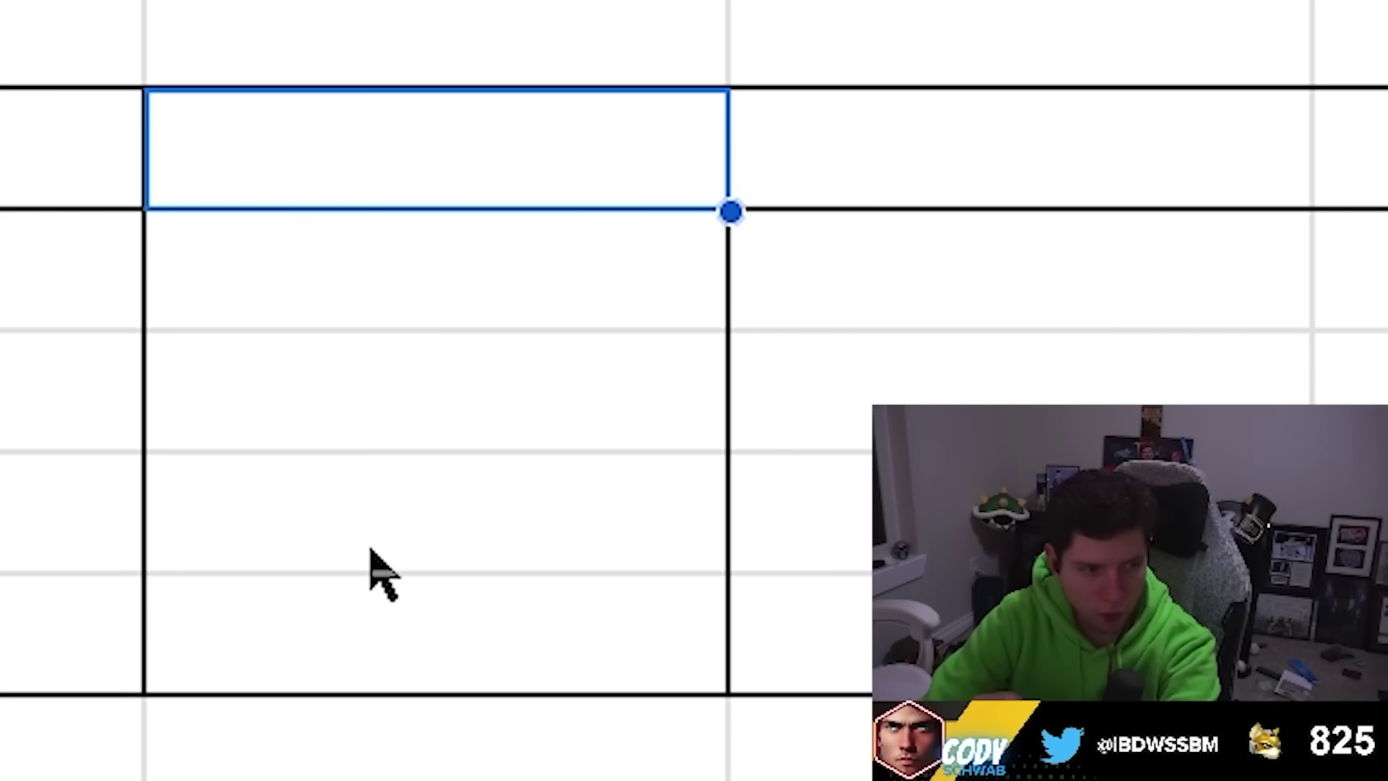
type("Roy")
key("Return")
Fill the Roy column with the players DontTestME, Neo, LAG and Sethlon.
type("DontTes")
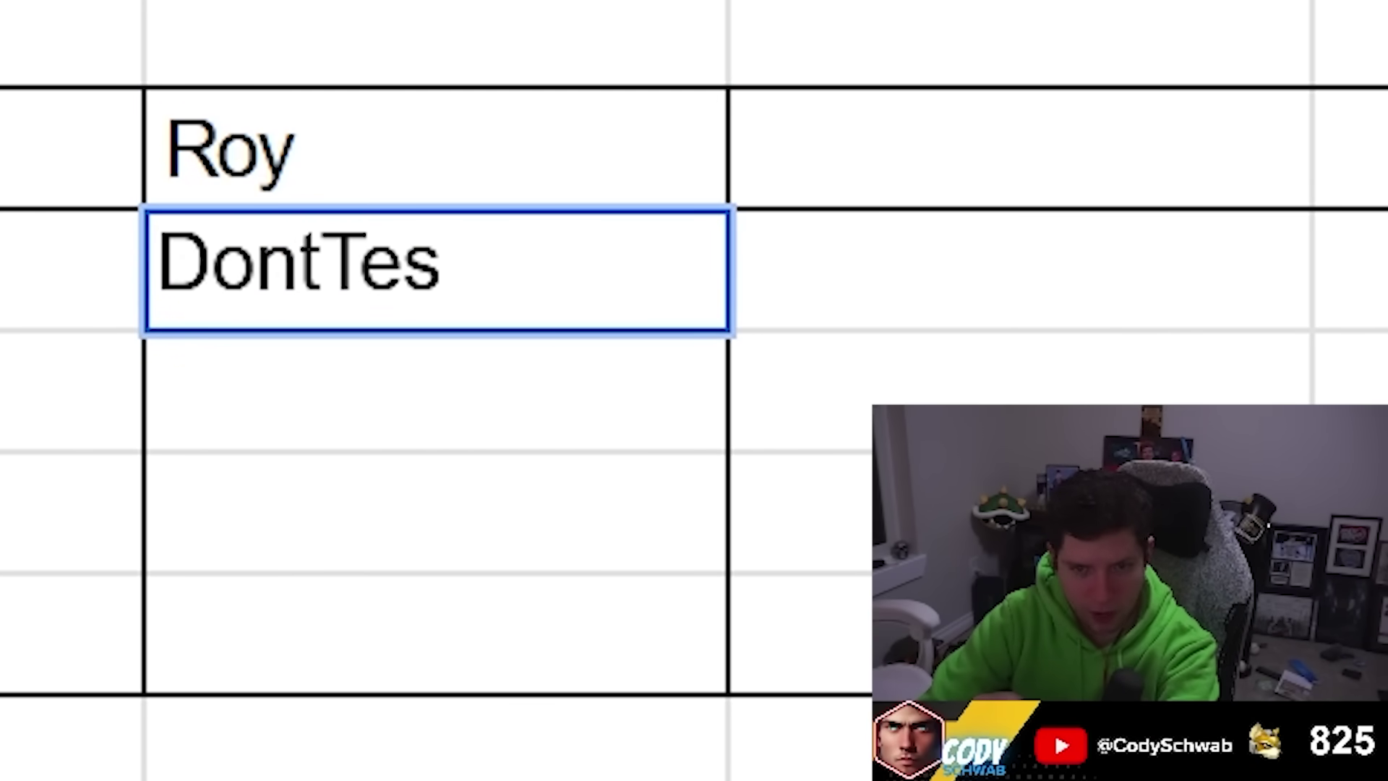
type("tME")
key("Return")
type("Neo")
key("Return")
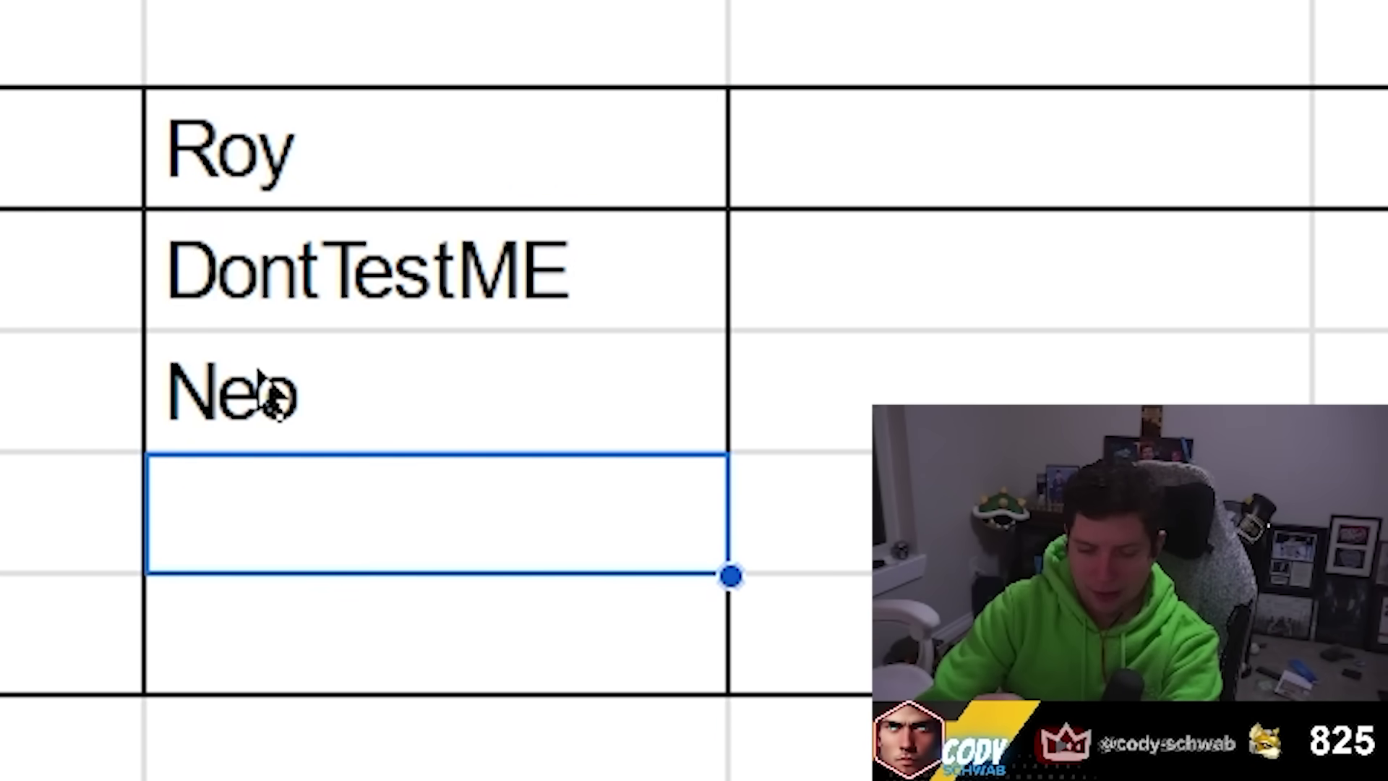
type("LAG")
key("Return")
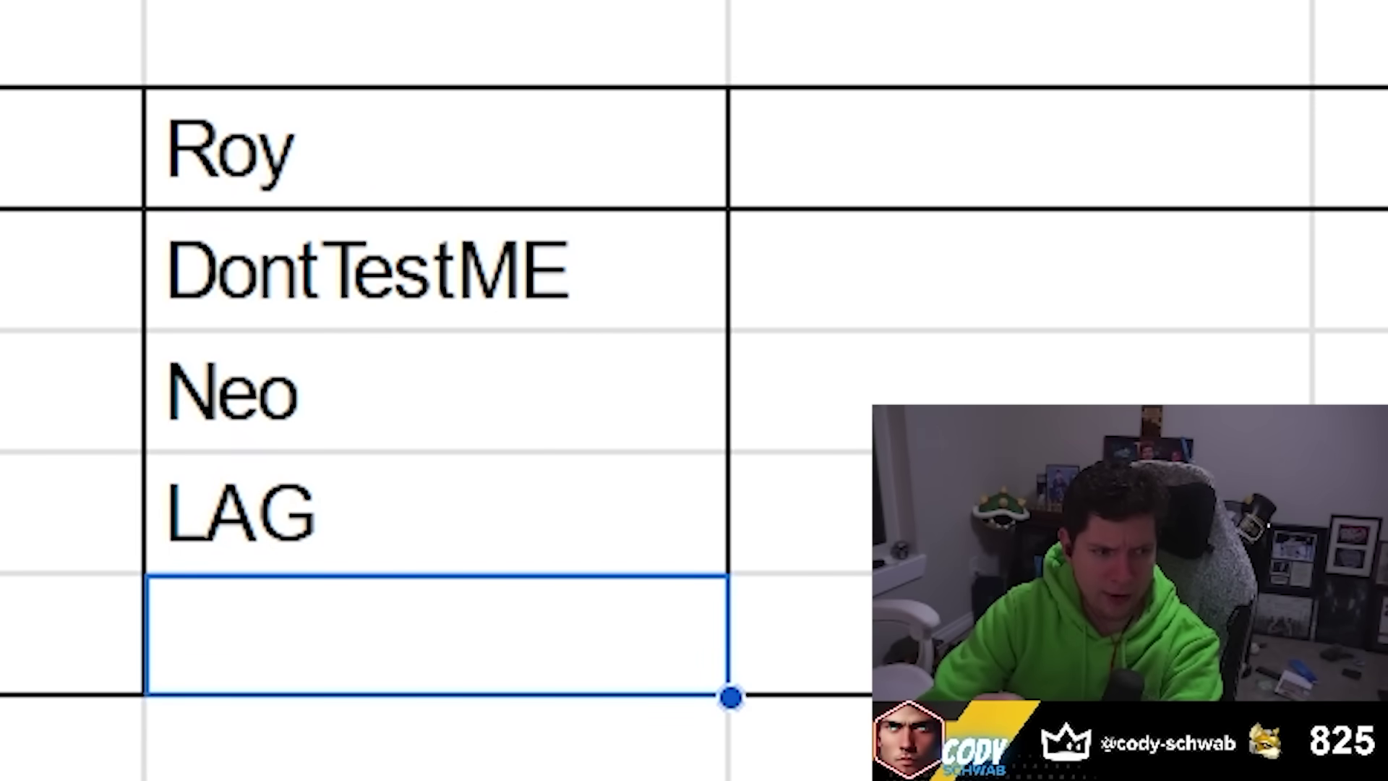
type("Sethlon")
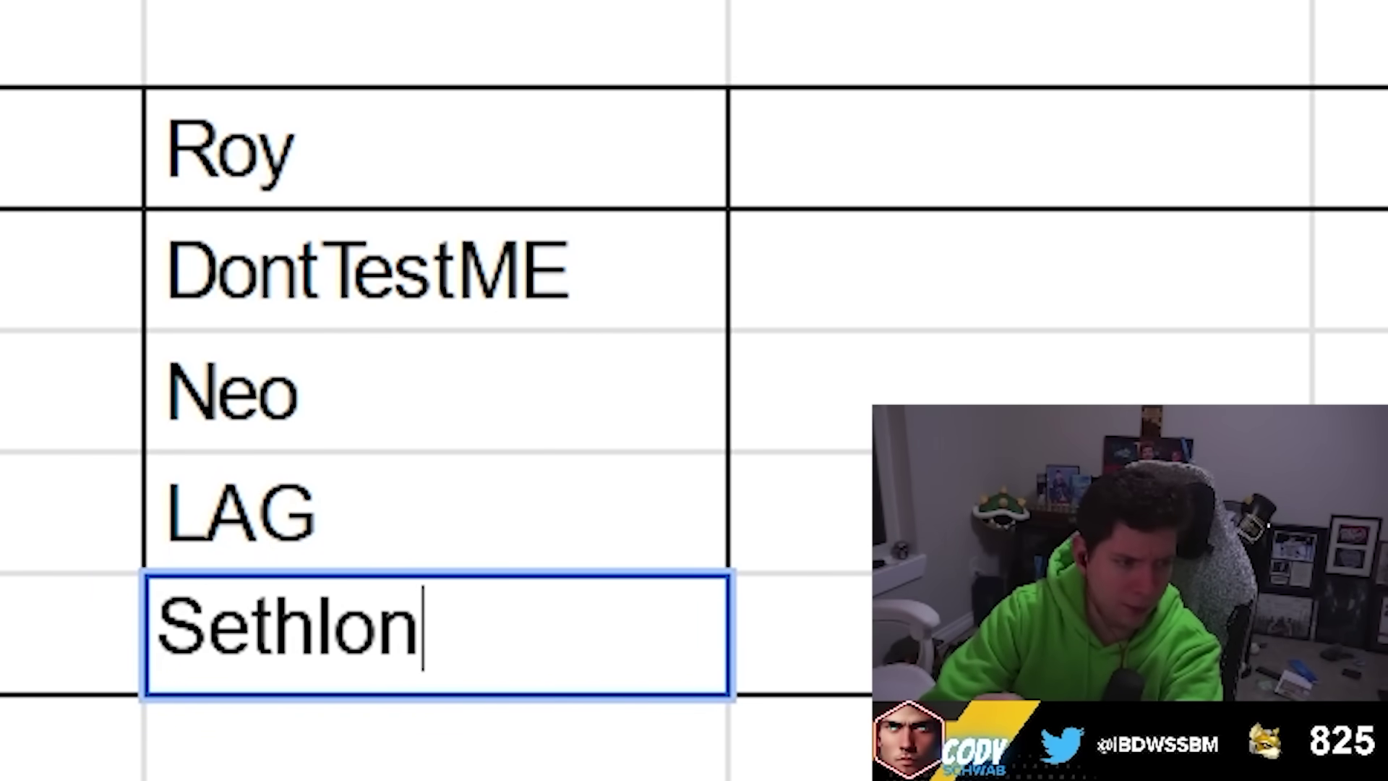
key("Tab")
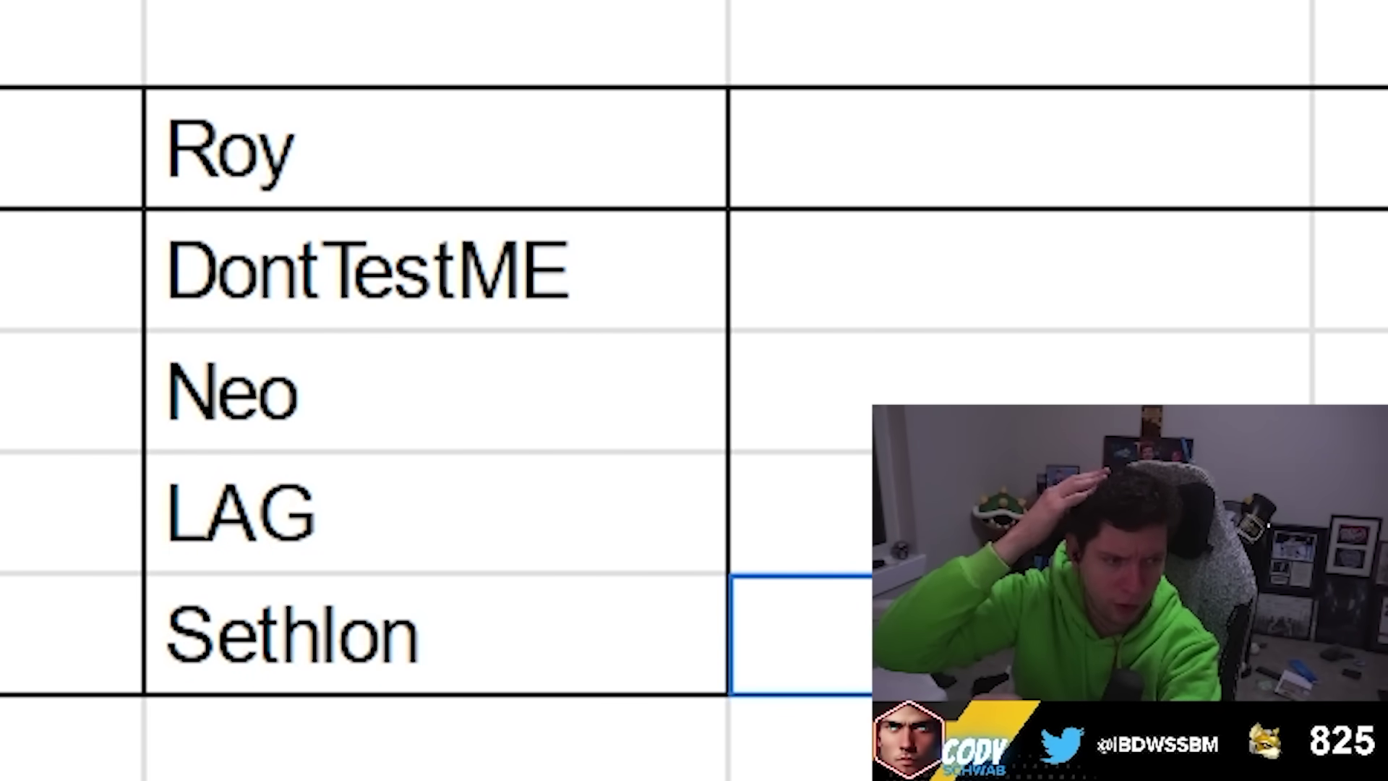